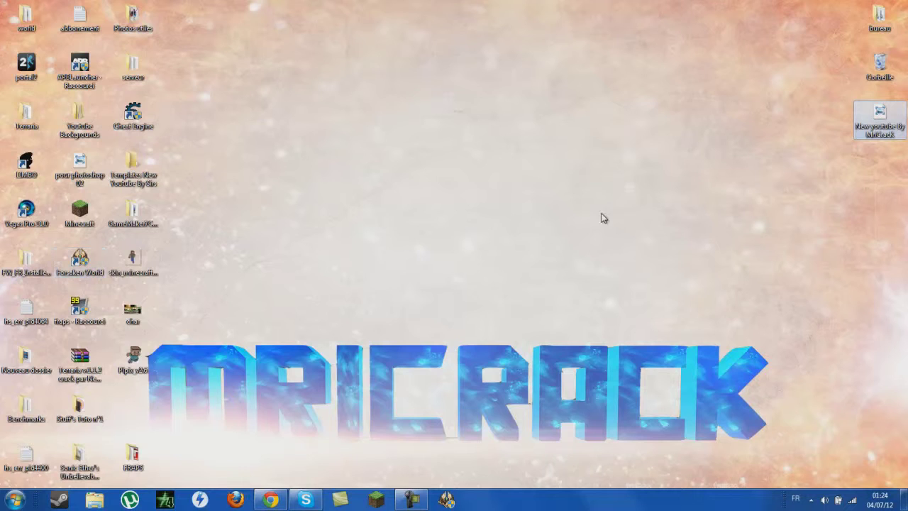
Open the desktop file "New youtube By MriCracK" in Adobe Photoshop Elements 9
{"action": "left_click_drag", "start_coordinate": [888, 121], "coordinate": [623, 122]}
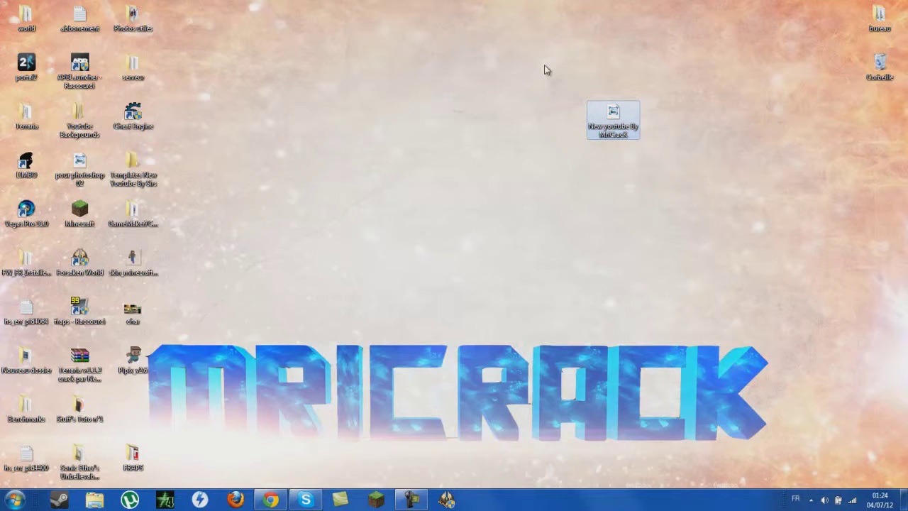
{"action": "left_click_drag", "start_coordinate": [622, 116], "coordinate": [561, 118]}
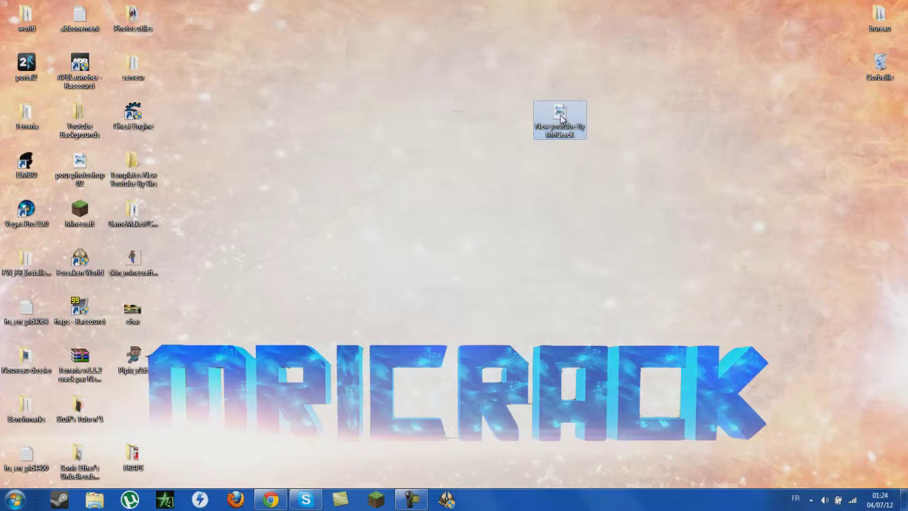
{"action": "right_click", "coordinate": [560, 118]}
{"action": "mouse_move", "coordinate": [635, 154]}
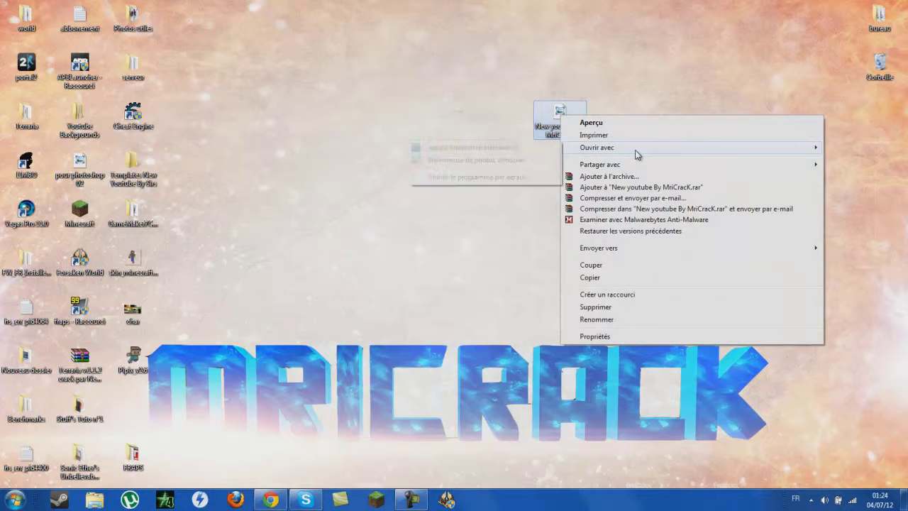
{"action": "left_click", "coordinate": [539, 113]}
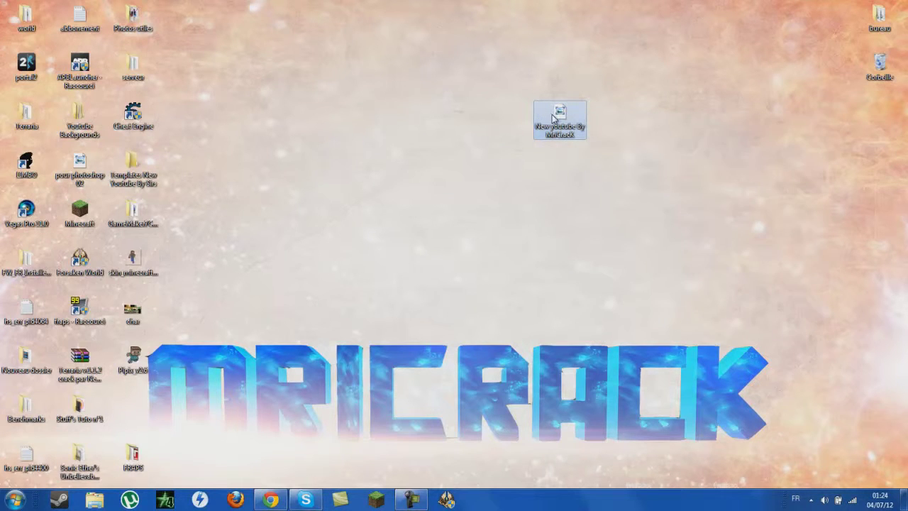
{"action": "right_click", "coordinate": [555, 119]}
{"action": "mouse_move", "coordinate": [618, 149]}
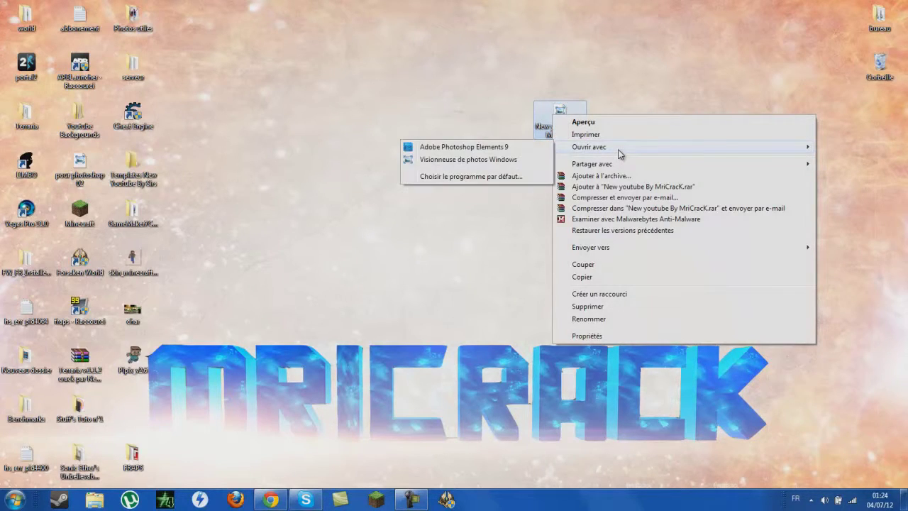
{"action": "left_click", "coordinate": [504, 147]}
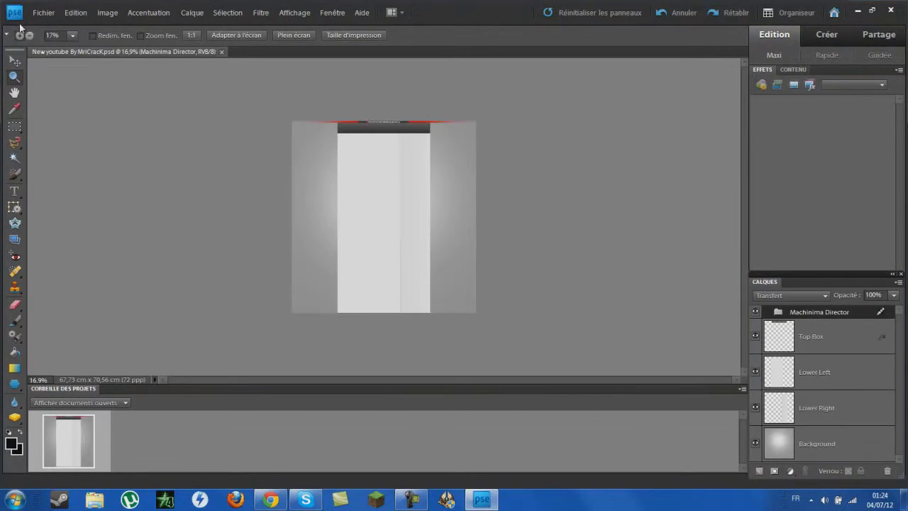
Delete the "Machinima Director" layer group from the YouTube background template
{"action": "right_click", "coordinate": [810, 314]}
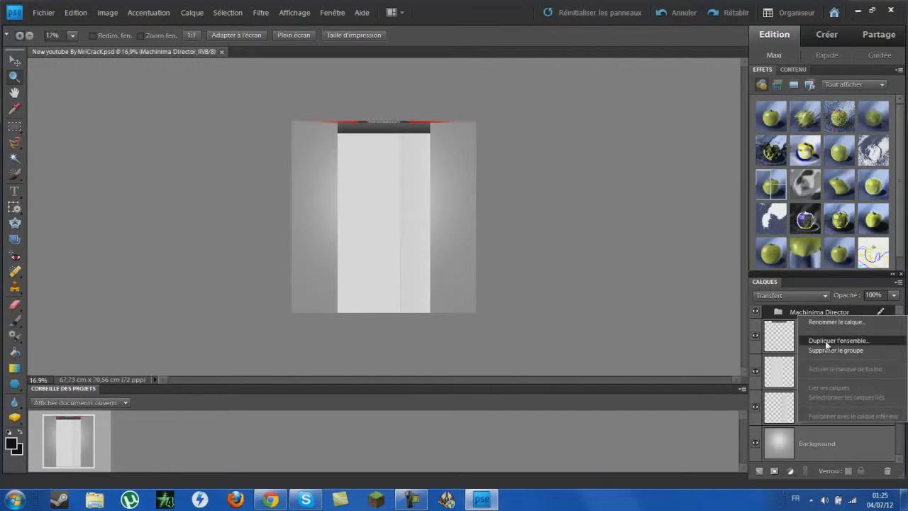
{"action": "left_click", "coordinate": [827, 349]}
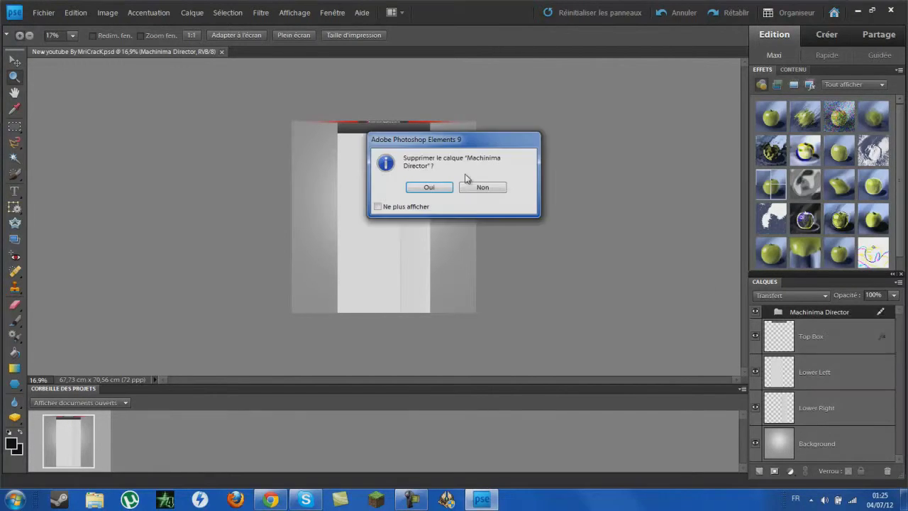
{"action": "left_click", "coordinate": [429, 188]}
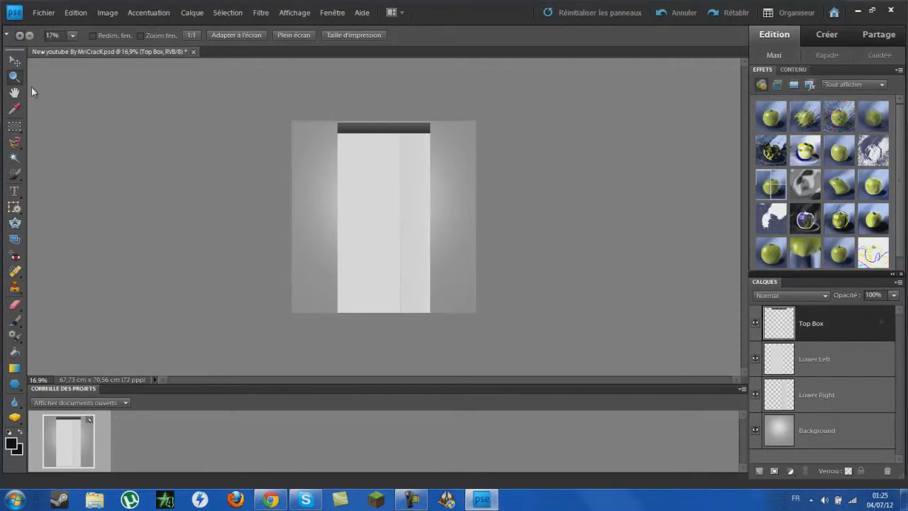
{"action": "left_click", "coordinate": [369, 186]}
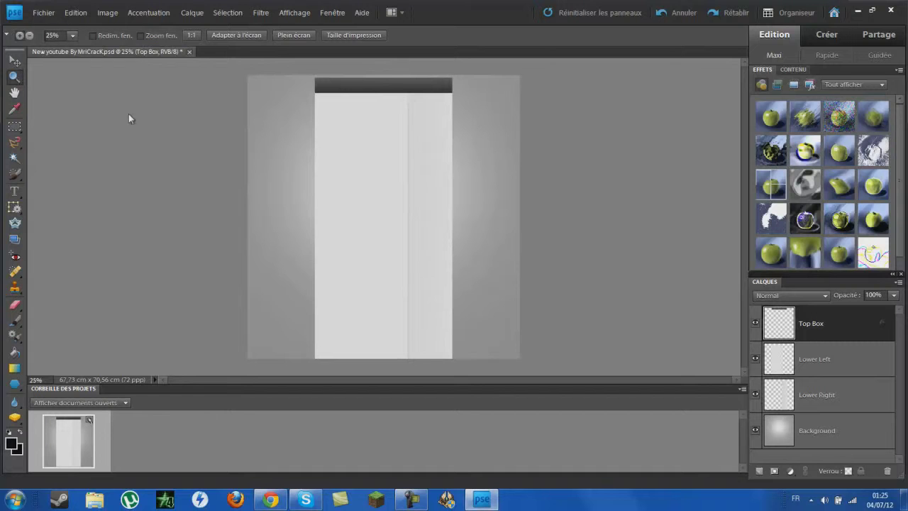
Open the "tuto background" JPG from the desktop's bureau > photo folder in Photoshop Elements
{"action": "left_click", "coordinate": [857, 10]}
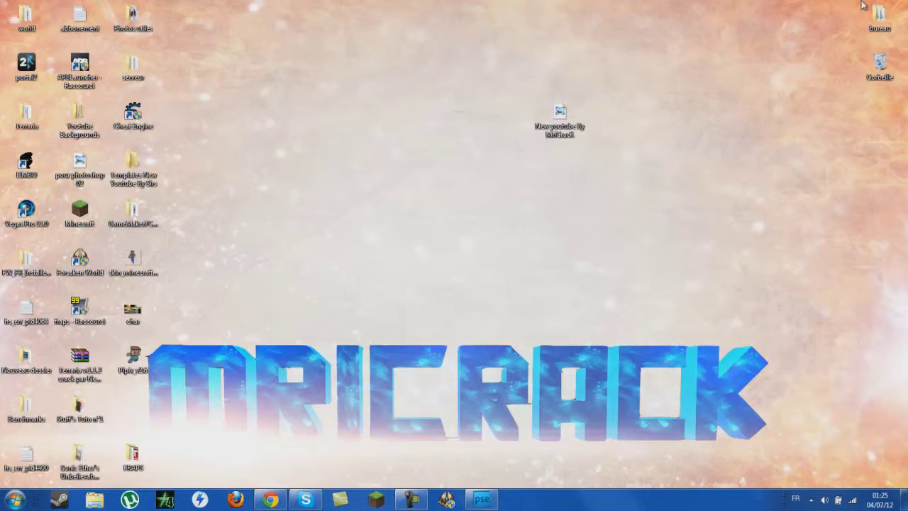
{"action": "double_click", "coordinate": [879, 16]}
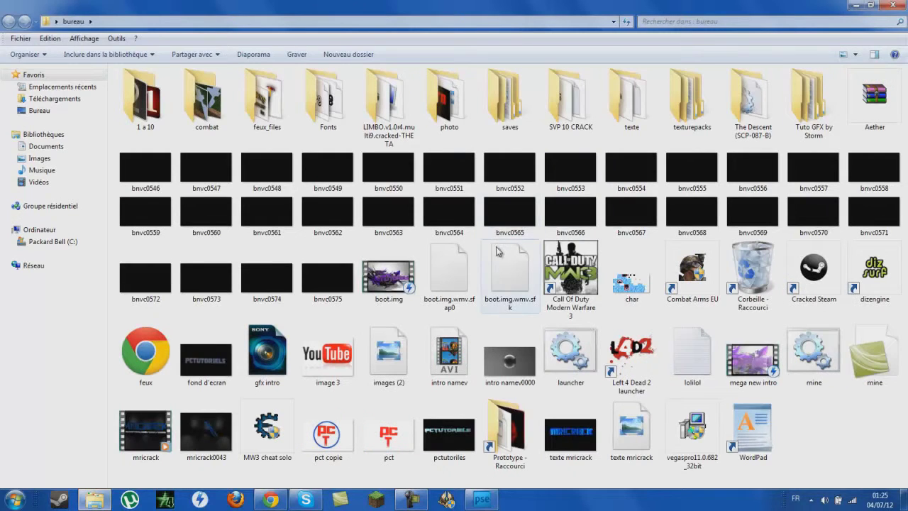
{"action": "double_click", "coordinate": [449, 99]}
{"action": "left_click", "coordinate": [506, 244]}
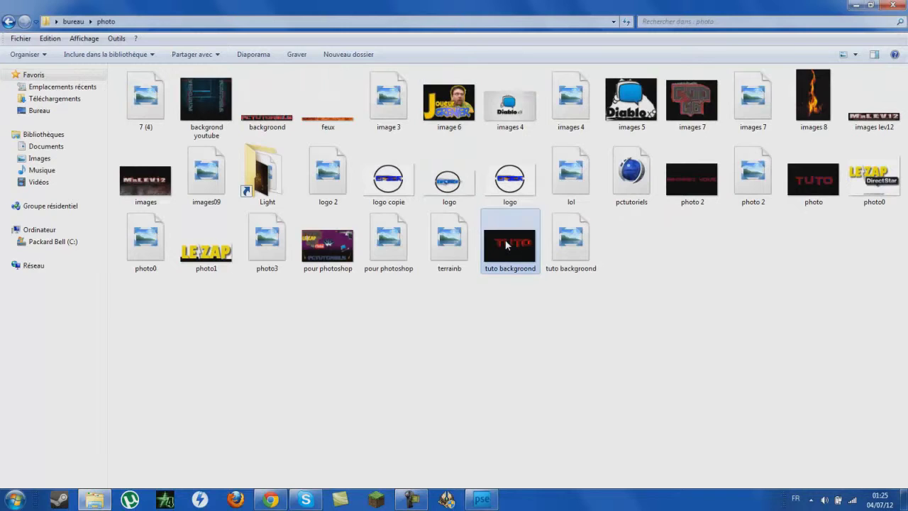
{"action": "right_click", "coordinate": [505, 245]}
{"action": "left_click", "coordinate": [485, 285]}
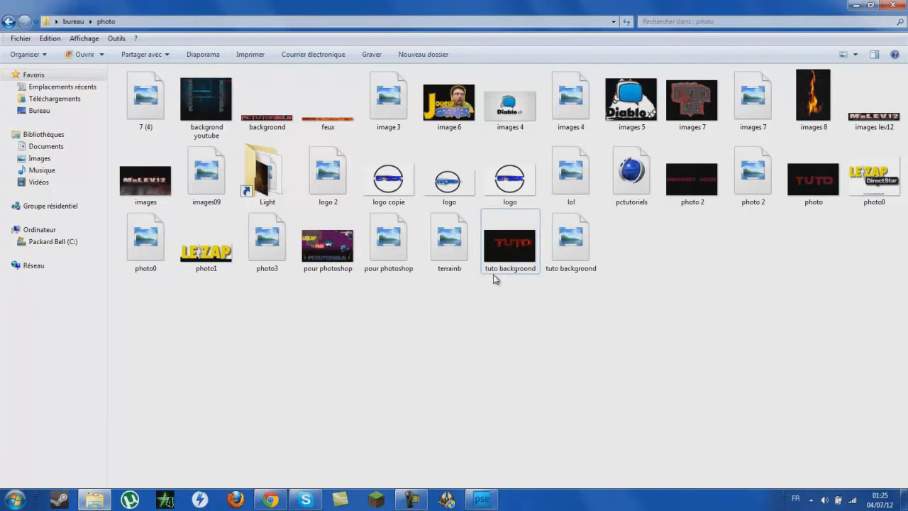
{"action": "right_click", "coordinate": [504, 244]}
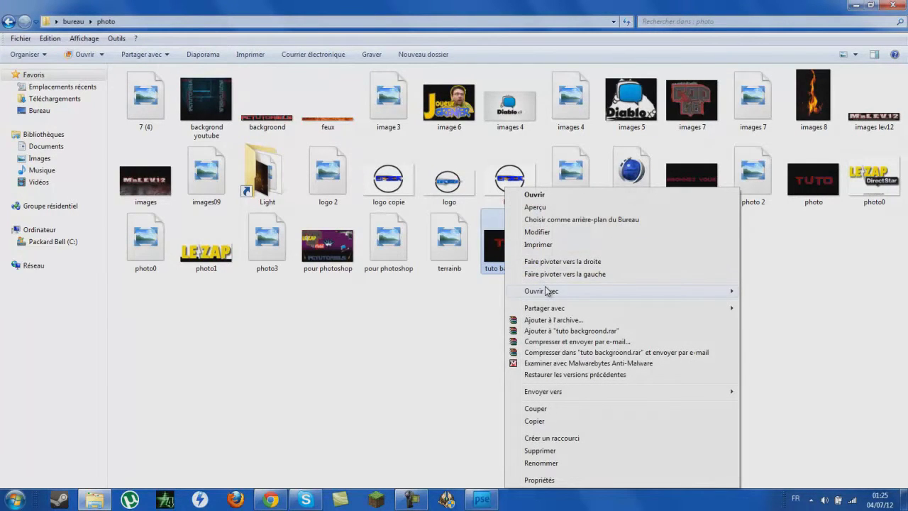
{"action": "mouse_move", "coordinate": [682, 299]}
{"action": "left_click", "coordinate": [751, 290]}
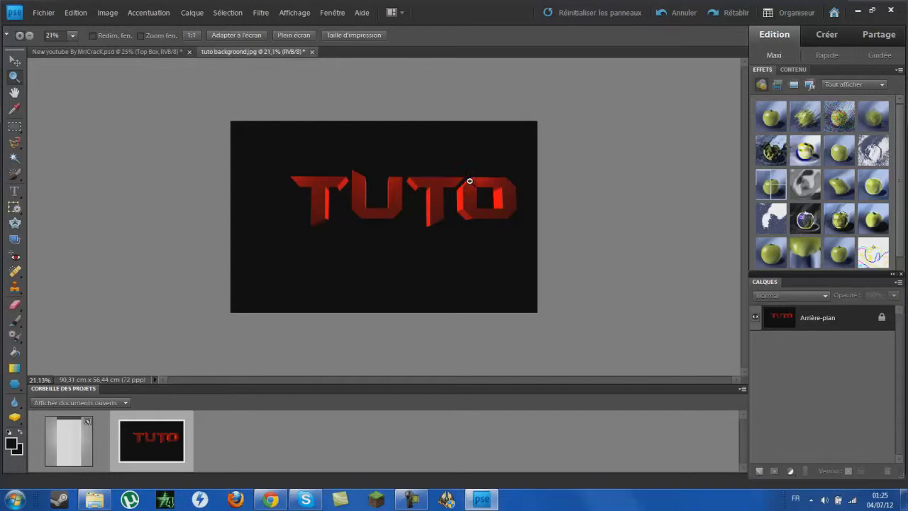
Select the red TUTO lettering by tracing its outer contour with the Magnetic Lasso
{"action": "left_click", "coordinate": [12, 146]}
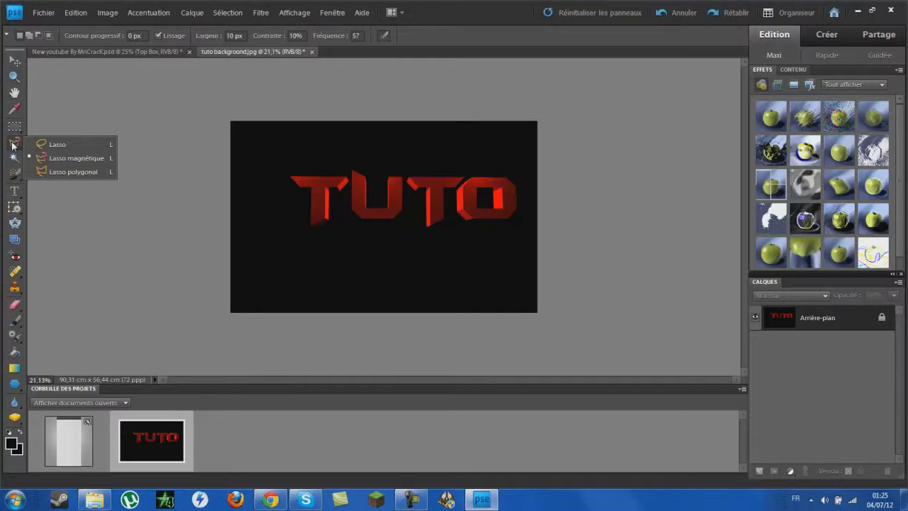
{"action": "left_click", "coordinate": [67, 158]}
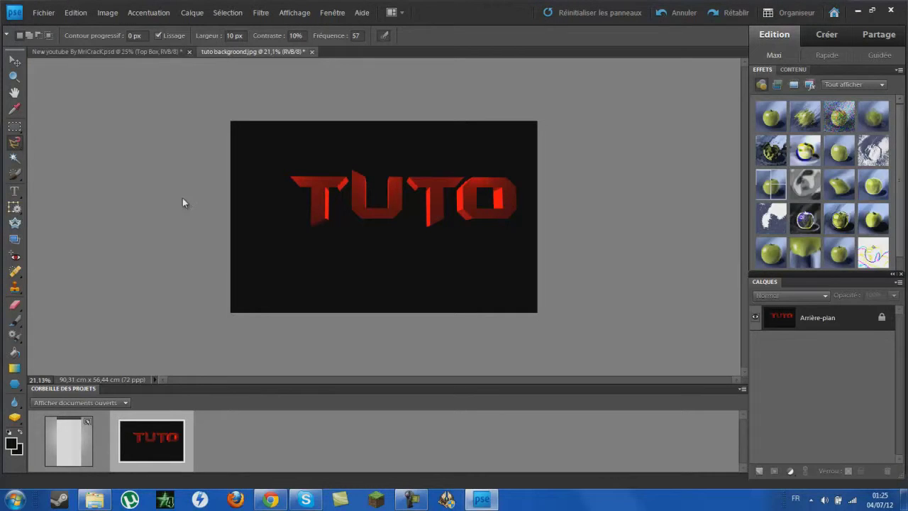
{"action": "left_click", "coordinate": [13, 76]}
{"action": "left_click", "coordinate": [419, 198]}
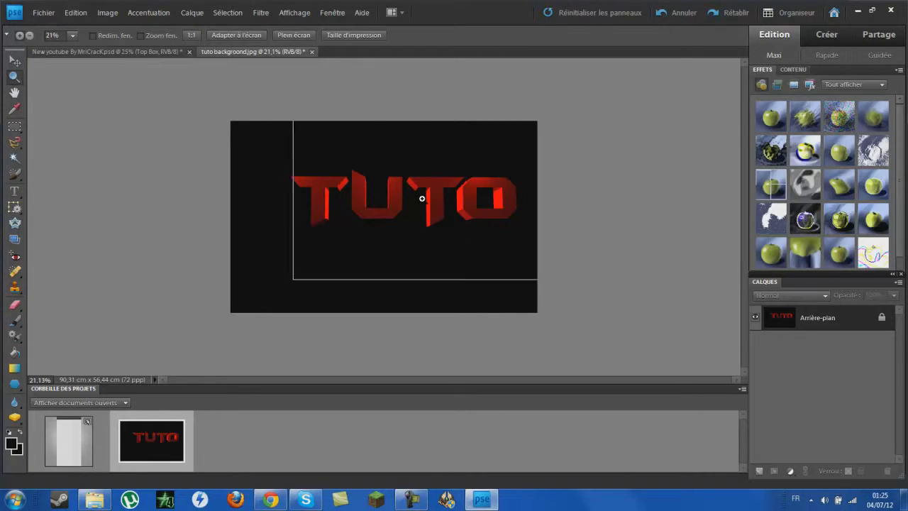
{"action": "left_click", "coordinate": [418, 198]}
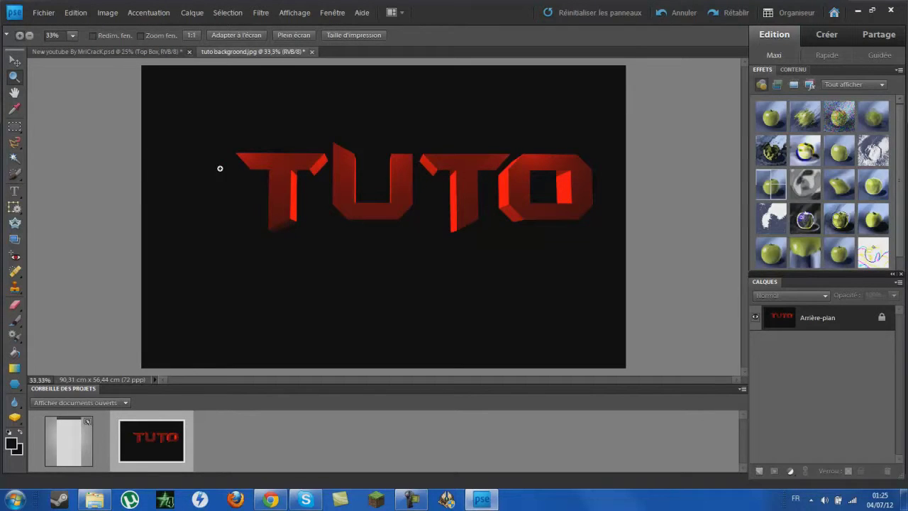
{"action": "left_click", "coordinate": [14, 144]}
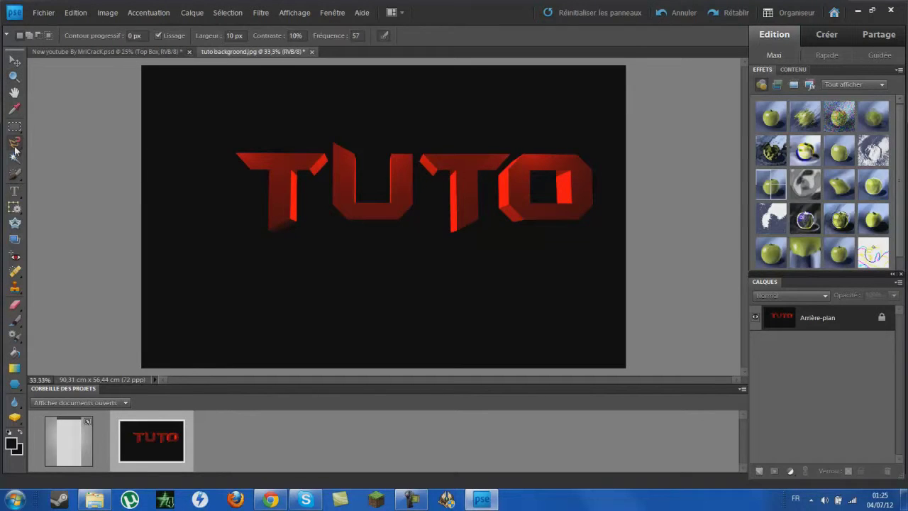
{"action": "left_click", "coordinate": [270, 206]}
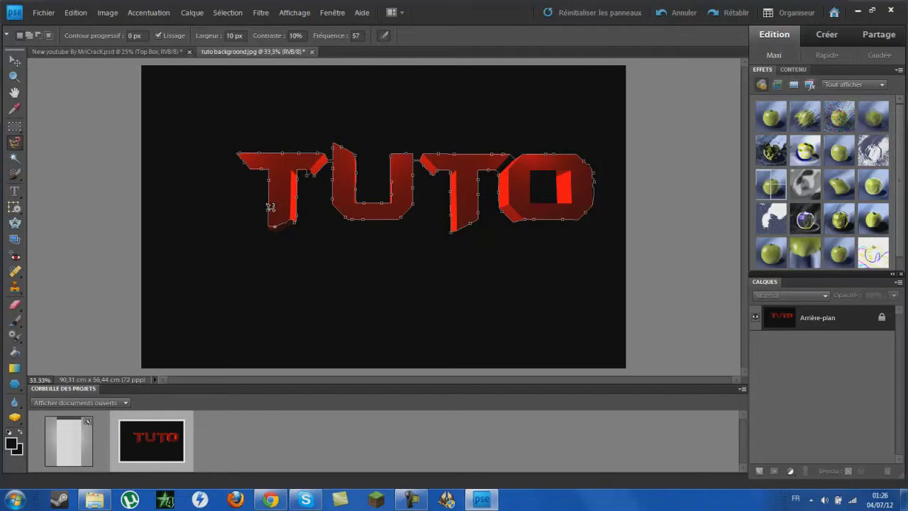
{"action": "left_click", "coordinate": [267, 210]}
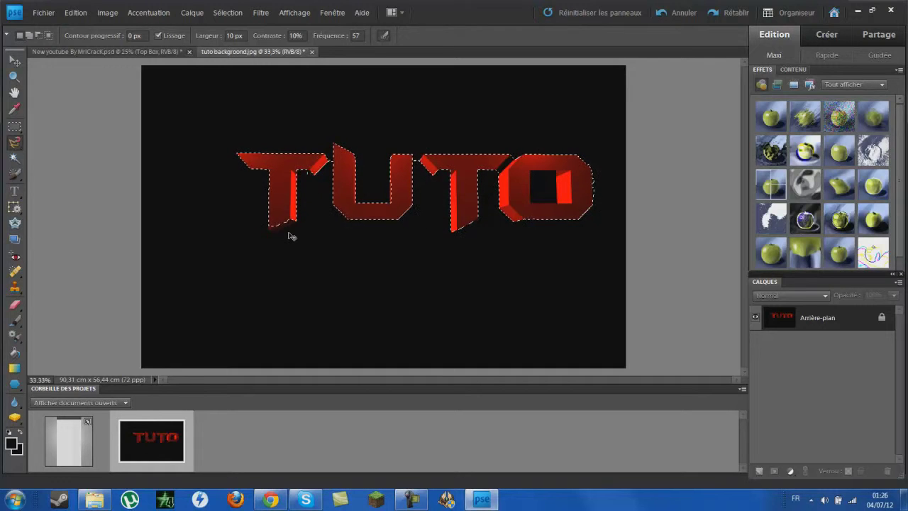
Copy the selected TUTO lettering onto a new layer and hide the Arrière-plan layer
{"action": "key", "text": "ctrl+j"}
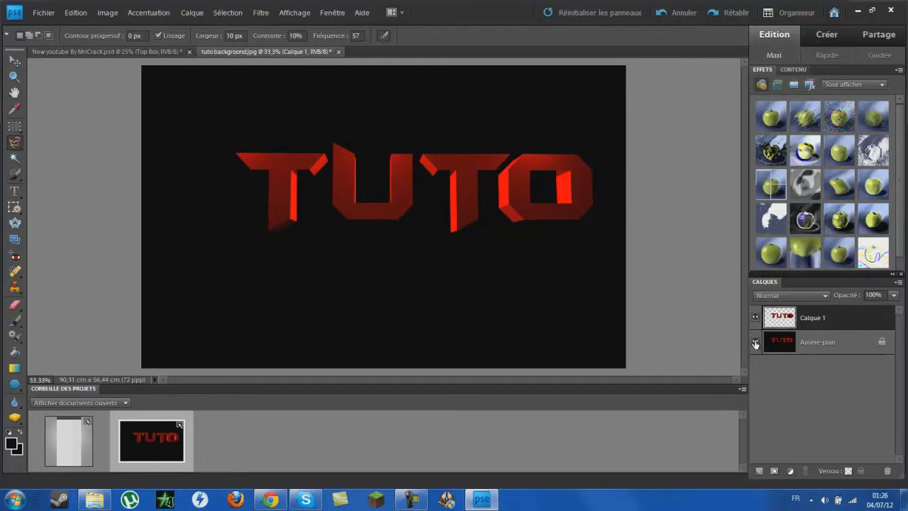
{"action": "left_click", "coordinate": [755, 342]}
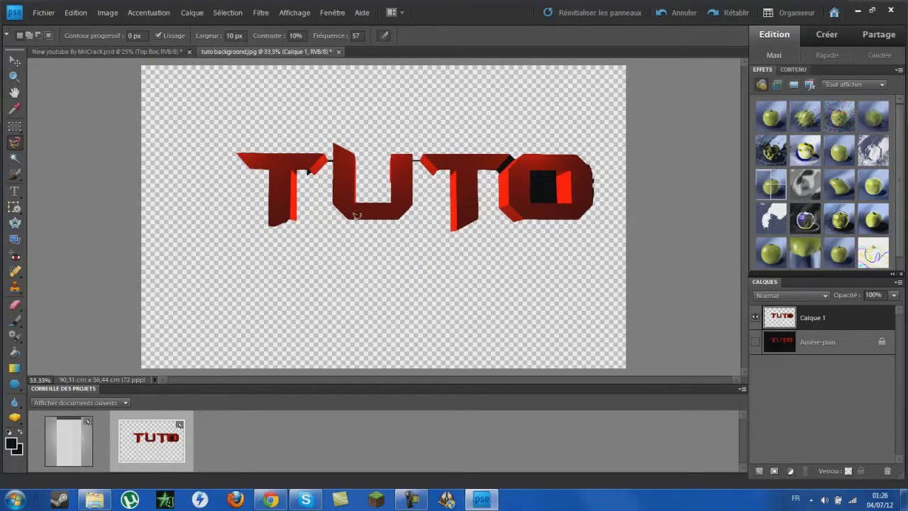
Erase the black remnants between the TUTO letters with a 28 px eraser
{"action": "left_click", "coordinate": [14, 306]}
{"action": "left_click", "coordinate": [114, 36]}
{"action": "left_click", "coordinate": [83, 49]}
{"action": "left_click", "coordinate": [307, 175]}
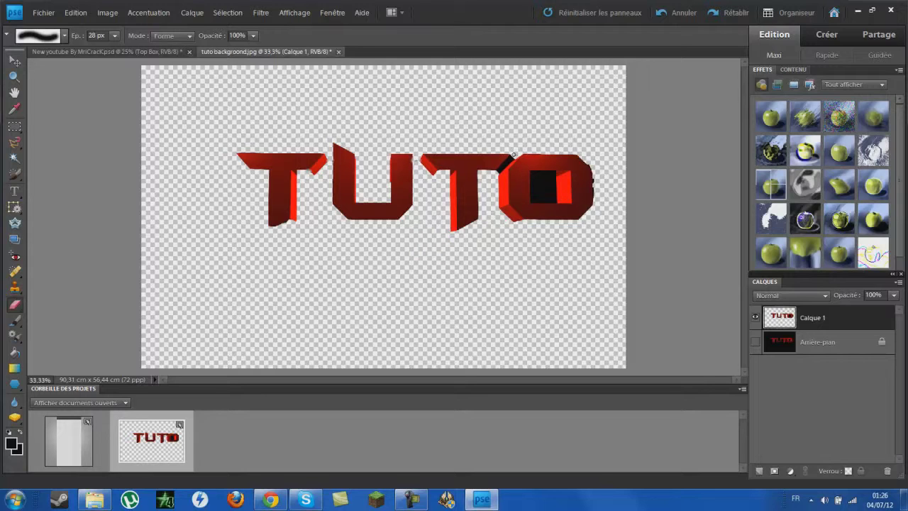
{"action": "left_click_drag", "start_coordinate": [512, 156], "coordinate": [481, 182]}
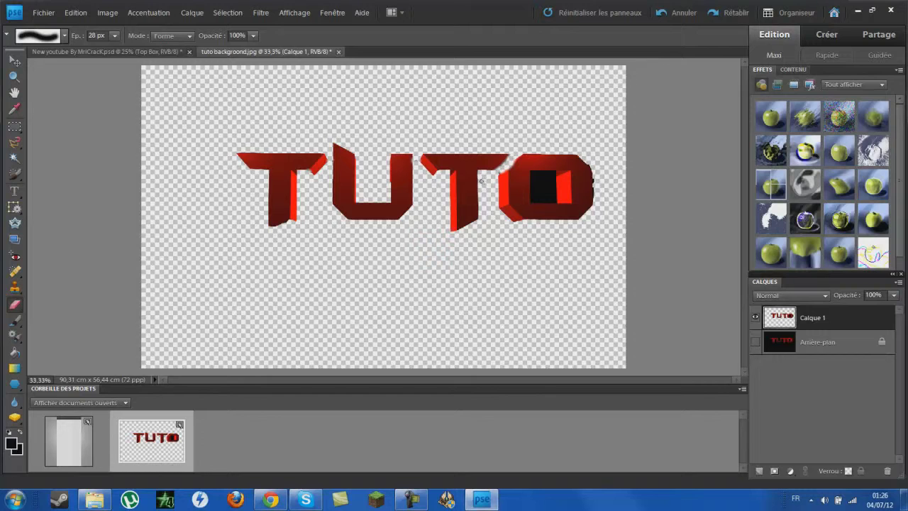
Use the Magnetic Lasso to cut out the black area inside the O and trim the dark spots along its right edge
{"action": "left_click", "coordinate": [21, 142]}
{"action": "left_click", "coordinate": [14, 75]}
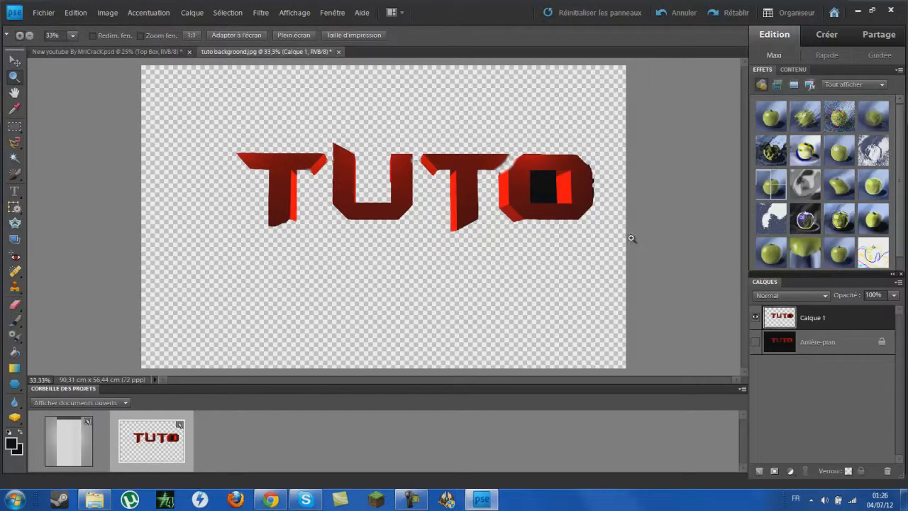
{"action": "left_click", "coordinate": [548, 180]}
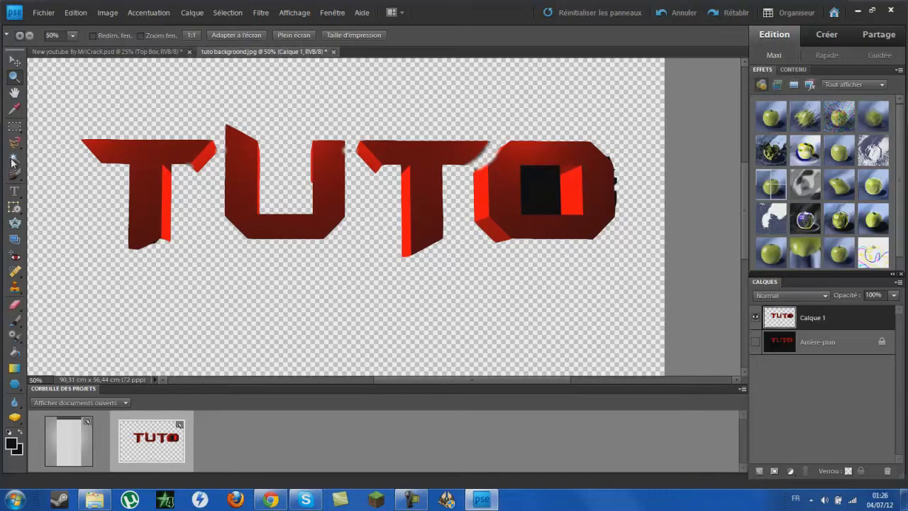
{"action": "left_click", "coordinate": [14, 142]}
{"action": "left_click", "coordinate": [522, 165]}
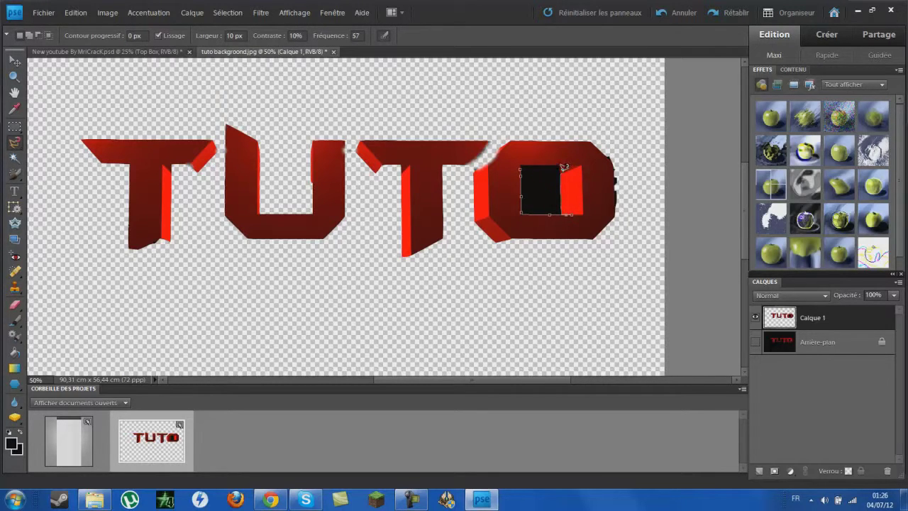
{"action": "left_click", "coordinate": [522, 164]}
{"action": "key", "text": "Delete"}
{"action": "left_click", "coordinate": [618, 195]}
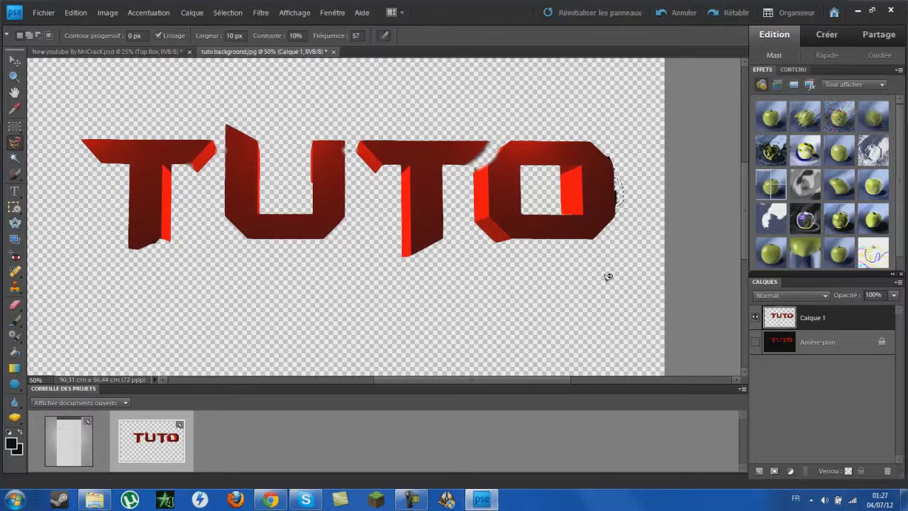
Save the cut-out as "tuto background" in Photoshop (PSD) format in the photo folder, replacing the existing file
{"action": "left_click", "coordinate": [44, 13]}
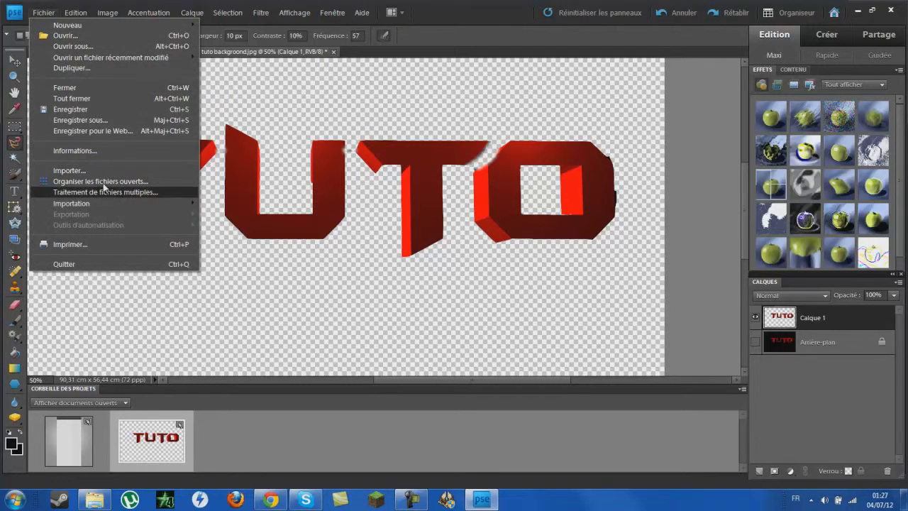
{"action": "left_click", "coordinate": [97, 123]}
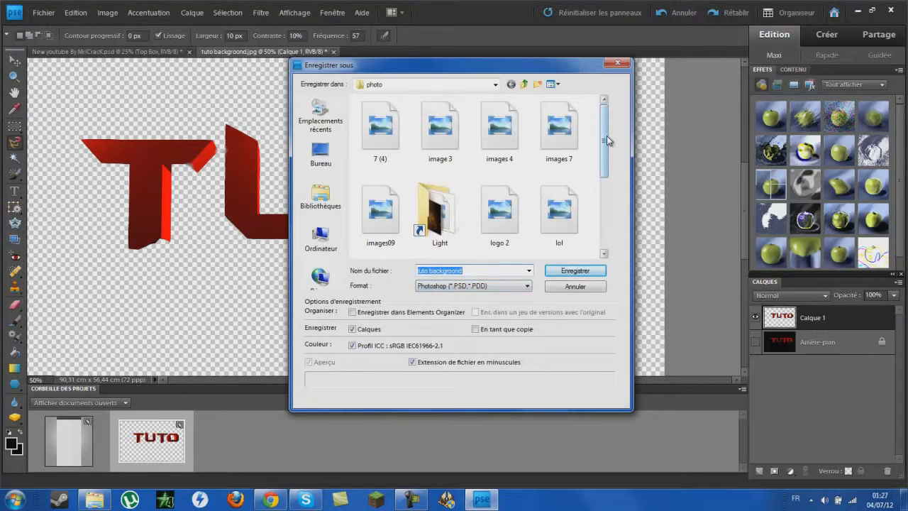
{"action": "left_click_drag", "start_coordinate": [606, 136], "coordinate": [606, 207]}
{"action": "left_click", "coordinate": [568, 274]}
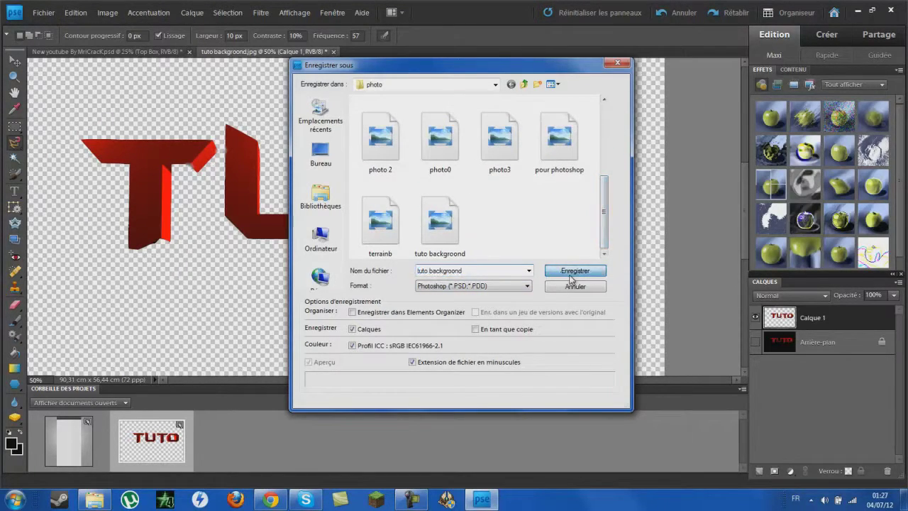
{"action": "left_click", "coordinate": [438, 188]}
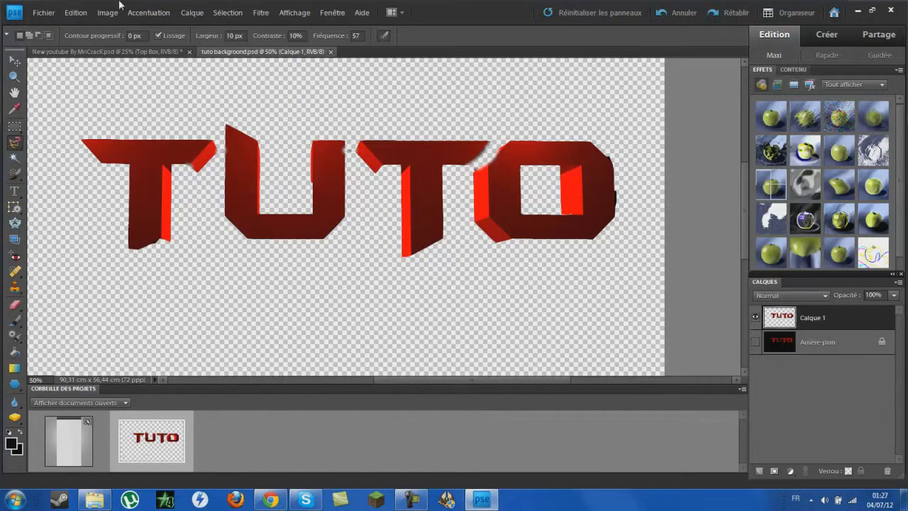
Close the tuto background.psd document and return to the YouTube template
{"action": "left_click", "coordinate": [20, 65]}
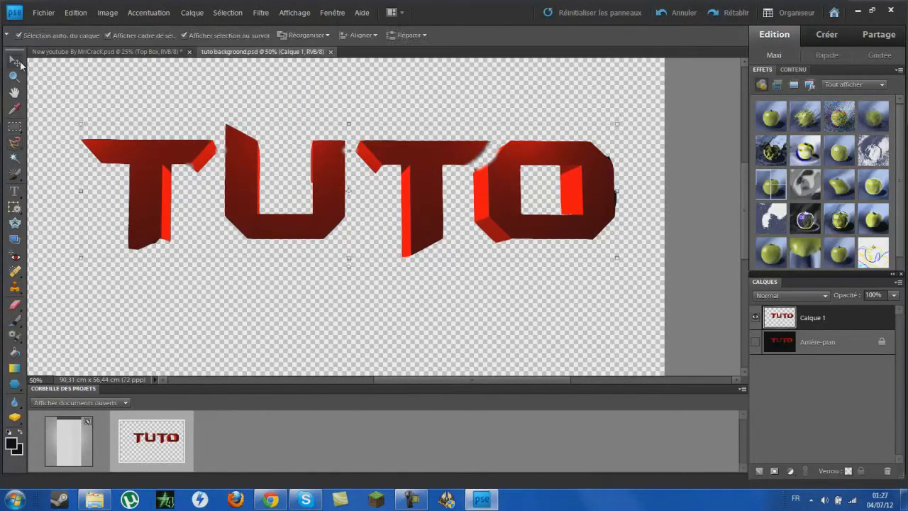
{"action": "right_click", "coordinate": [150, 439]}
{"action": "left_click", "coordinate": [242, 254]}
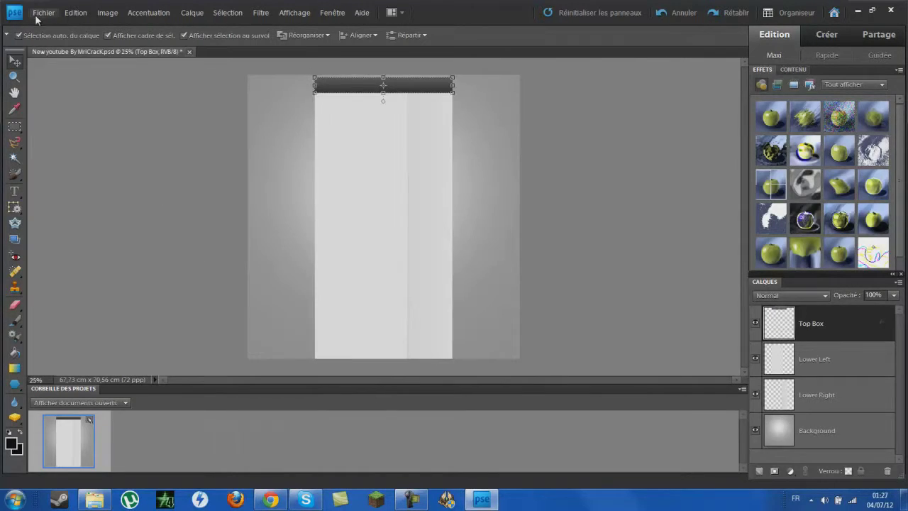
Import the saved "tuto background" cut-out from the photo folder into the YouTube template
{"action": "left_click", "coordinate": [44, 13]}
{"action": "left_click", "coordinate": [572, 127]}
{"action": "left_click", "coordinate": [44, 13]}
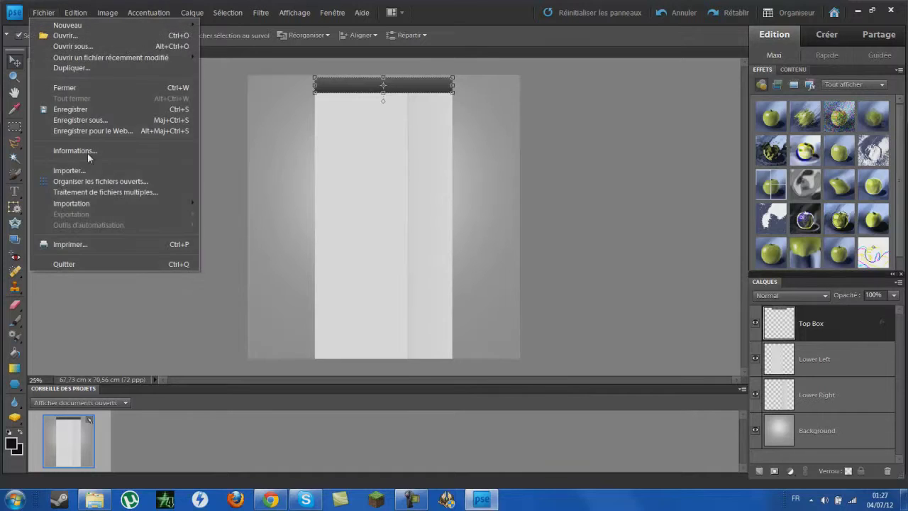
{"action": "left_click", "coordinate": [95, 171]}
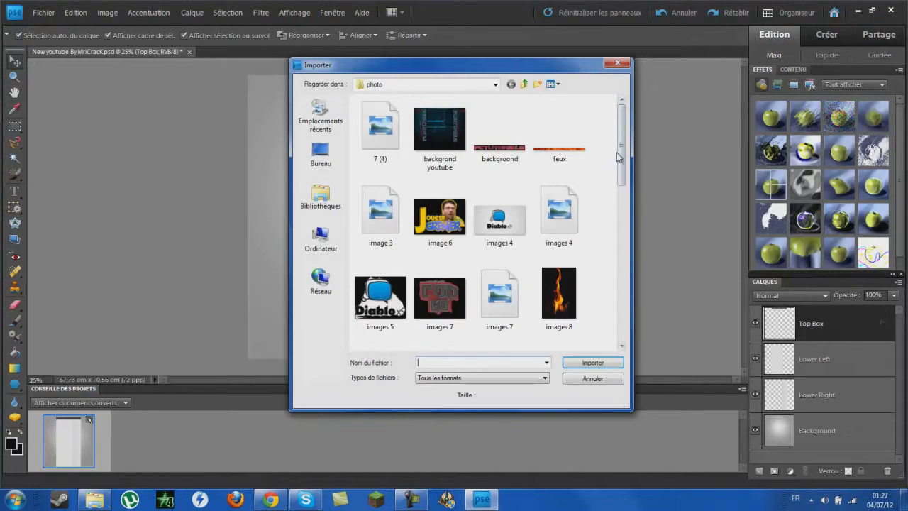
{"action": "left_click_drag", "start_coordinate": [621, 163], "coordinate": [650, 351]}
{"action": "double_click", "coordinate": [447, 316]}
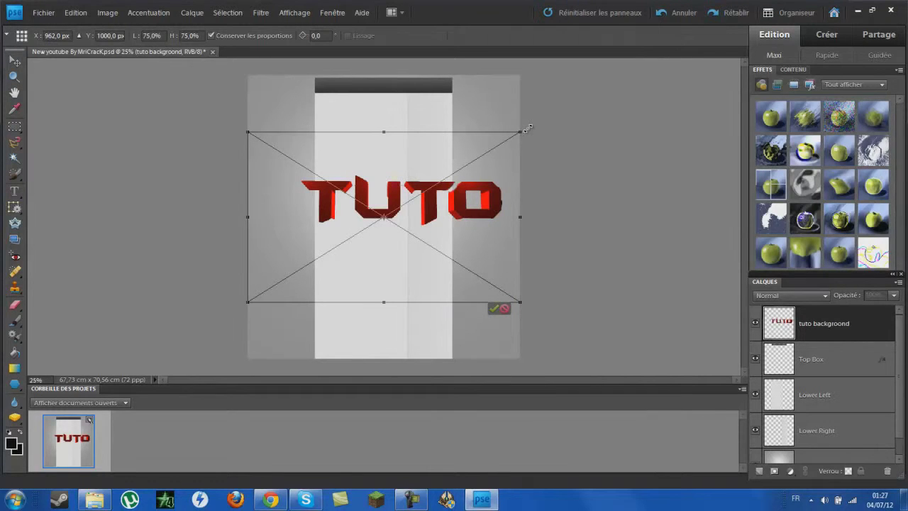
Shrink the imported TUTO logo and turn it vertical beside the upper right edge of the central column
{"action": "left_click_drag", "start_coordinate": [525, 125], "coordinate": [436, 362]}
{"action": "left_click_drag", "start_coordinate": [379, 354], "coordinate": [407, 227]}
{"action": "mouse_move", "coordinate": [474, 157]}
{"action": "left_mouse_down"}
{"action": "mouse_move", "coordinate": [387, 156]}
{"action": "mouse_move", "coordinate": [481, 164]}
{"action": "left_mouse_up"}
{"action": "left_click", "coordinate": [14, 76]}
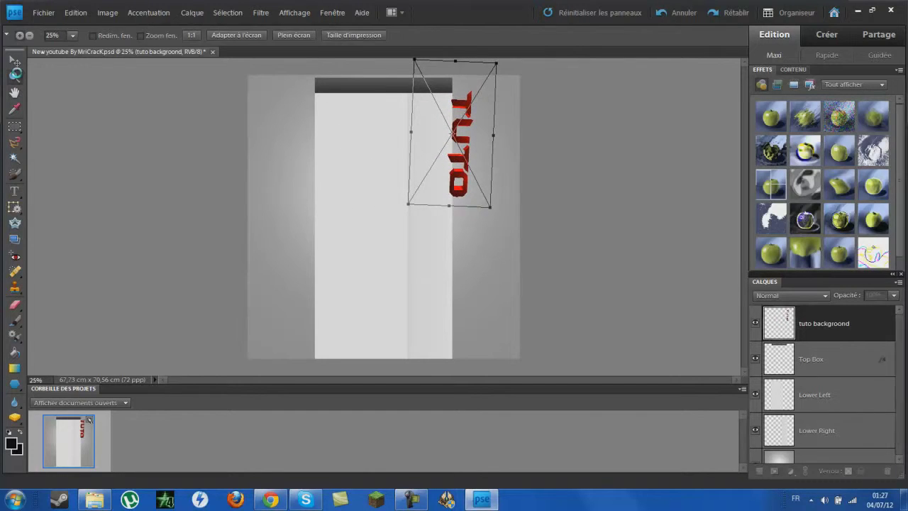
{"action": "left_click", "coordinate": [429, 134]}
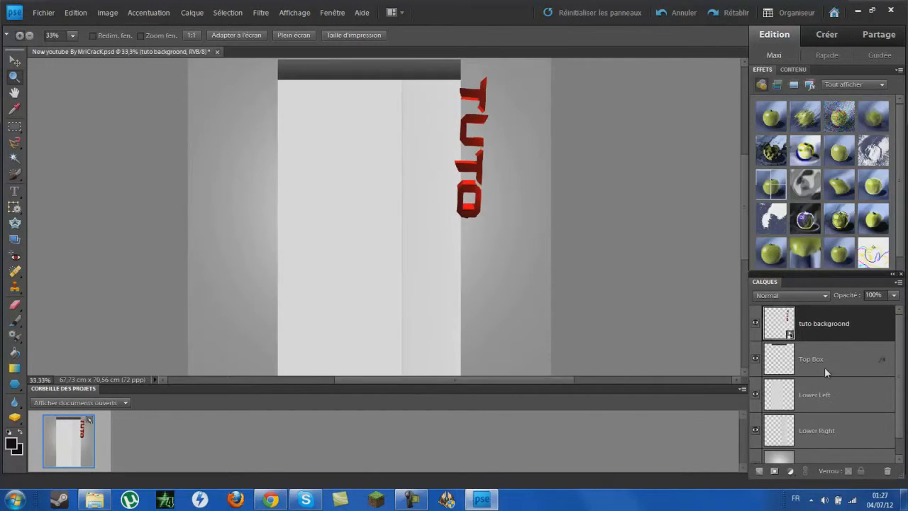
Straighten the vertical TUTO logo and position it just outside the right edge of the central column, below the top bar's upper edge
{"action": "left_click", "coordinate": [14, 61]}
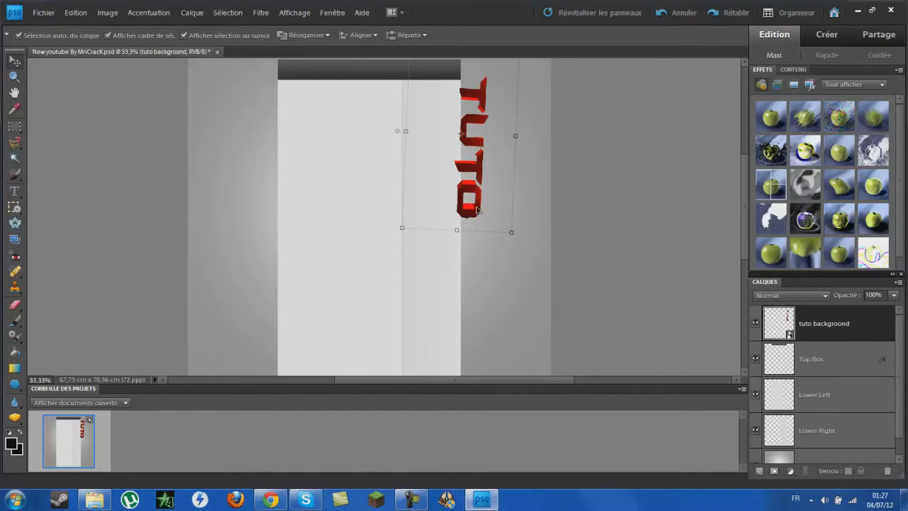
{"action": "left_click", "coordinate": [512, 234]}
{"action": "left_click_drag", "start_coordinate": [519, 233], "coordinate": [515, 221]}
{"action": "left_click_drag", "start_coordinate": [468, 196], "coordinate": [474, 188]}
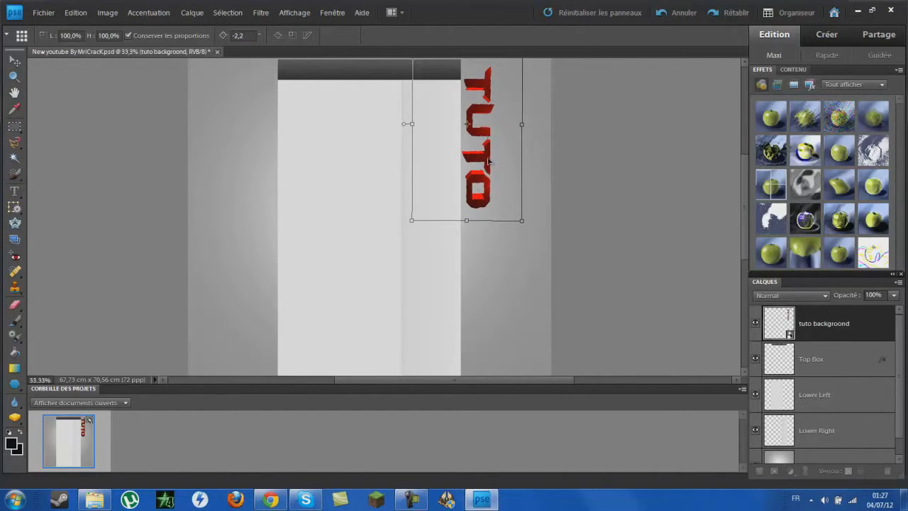
{"action": "left_click_drag", "start_coordinate": [530, 221], "coordinate": [530, 217]}
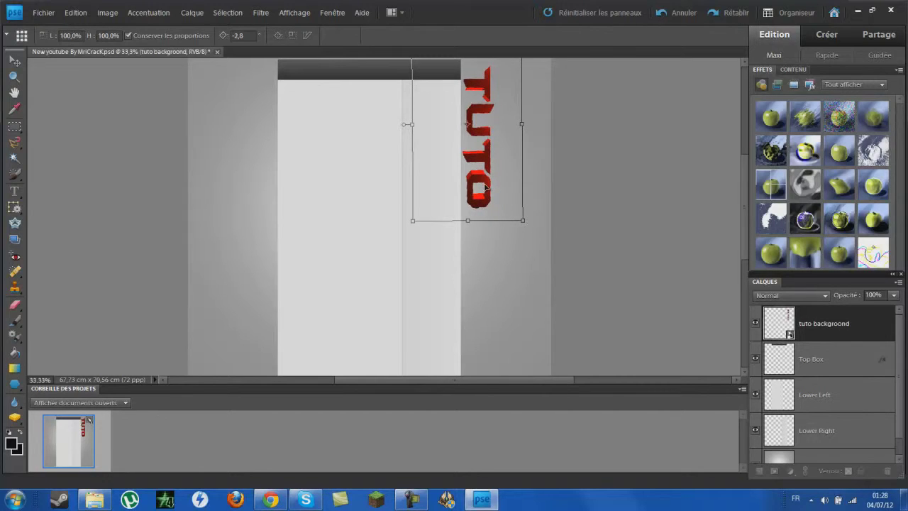
{"action": "left_click_drag", "start_coordinate": [485, 187], "coordinate": [485, 186]}
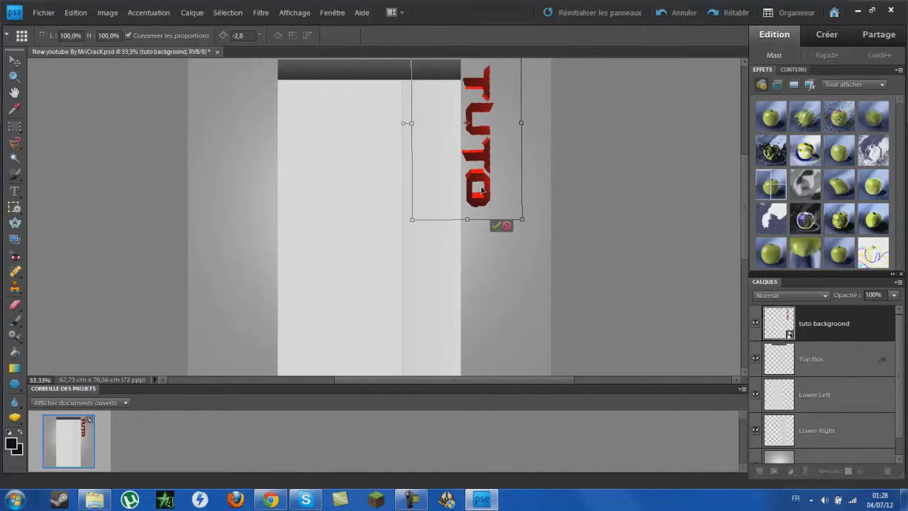
{"action": "left_click_drag", "start_coordinate": [477, 176], "coordinate": [478, 183]}
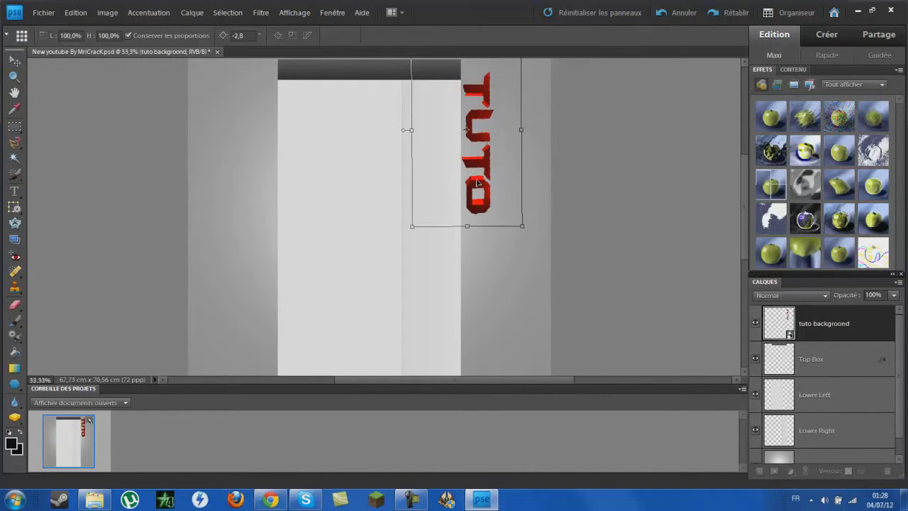
{"action": "left_click", "coordinate": [496, 233]}
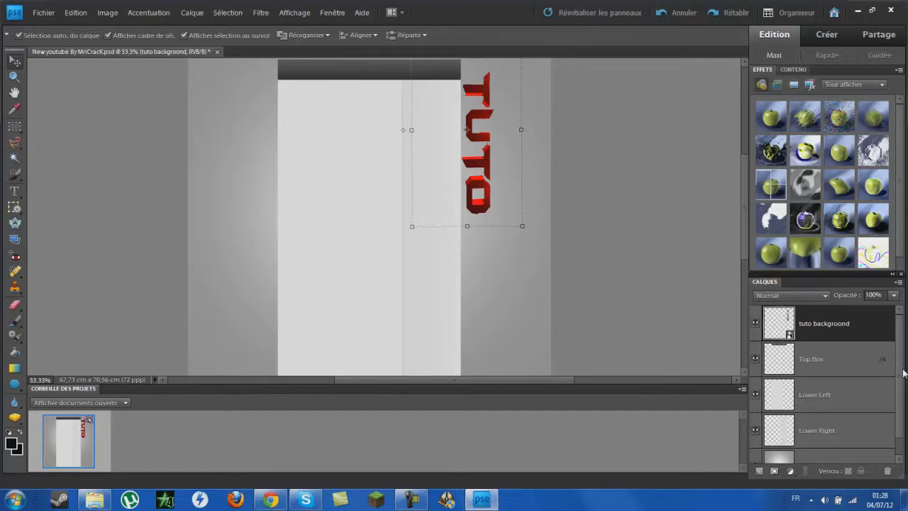
Delete the grey Background layer from the template
{"action": "left_click_drag", "start_coordinate": [900, 369], "coordinate": [906, 419]}
{"action": "left_click", "coordinate": [801, 452]}
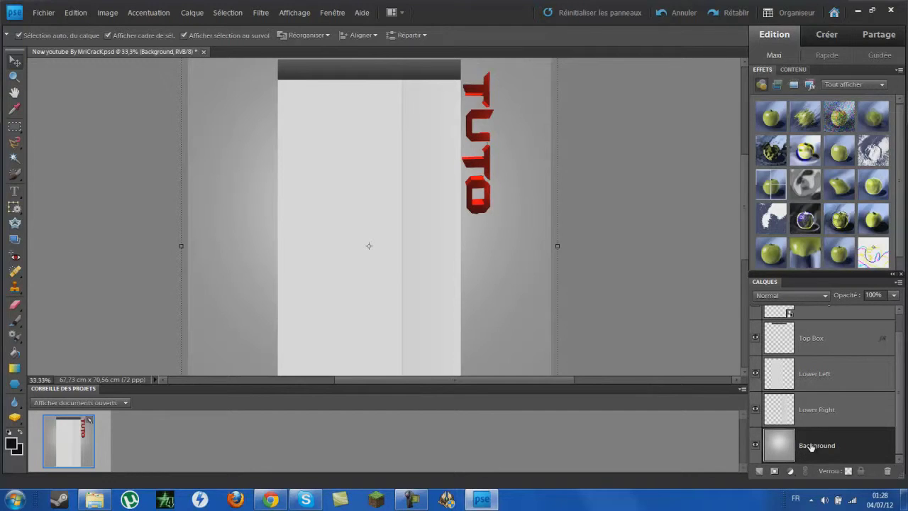
{"action": "right_click", "coordinate": [811, 445]}
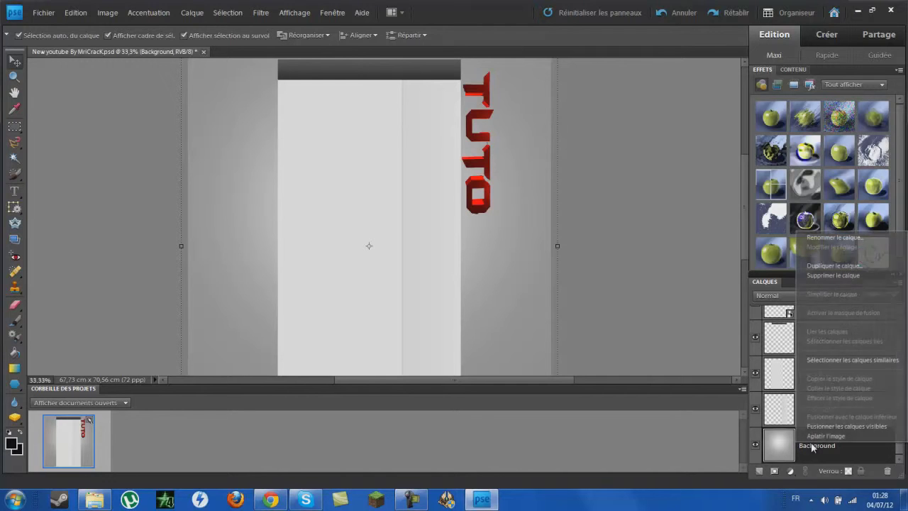
{"action": "left_click", "coordinate": [830, 276]}
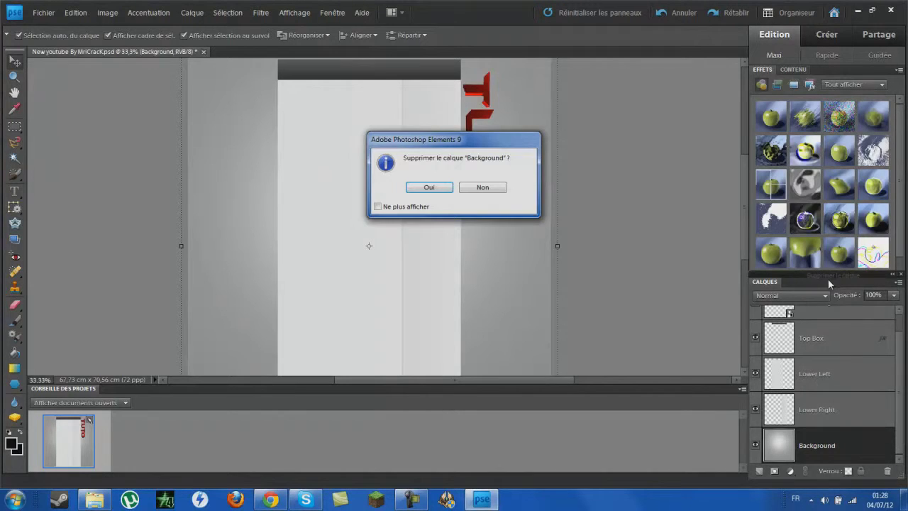
{"action": "left_click", "coordinate": [429, 187]}
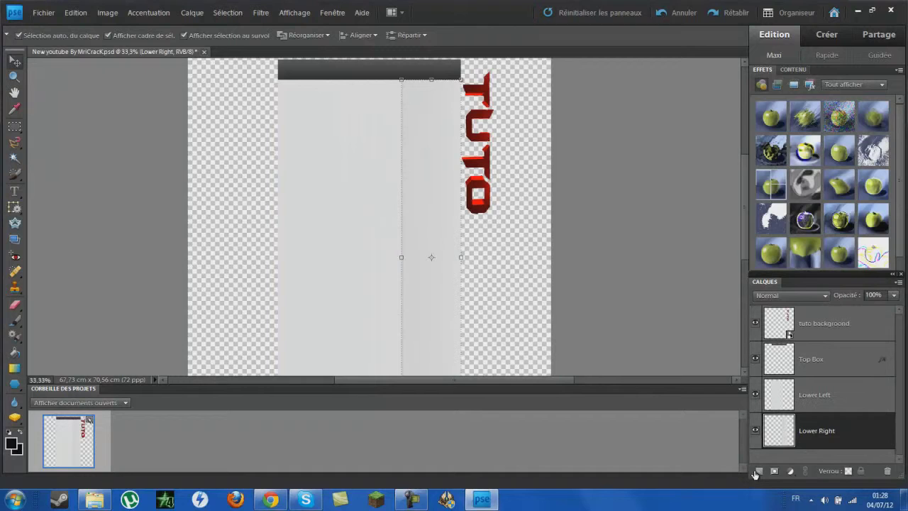
Add a new layer named "background" and place it beneath the Lower Right layer
{"action": "left_click", "coordinate": [757, 471]}
{"action": "double_click", "coordinate": [820, 433]}
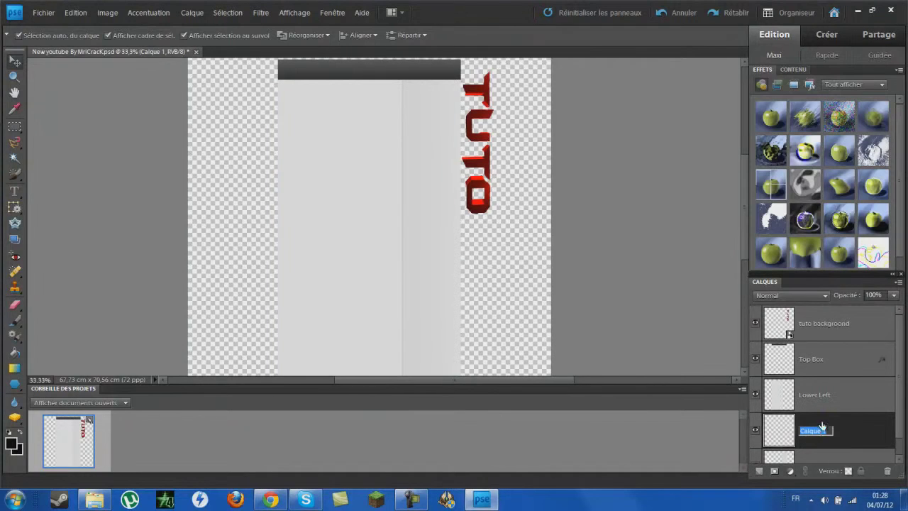
{"action": "type", "text": "background"}
{"action": "key", "text": "Return"}
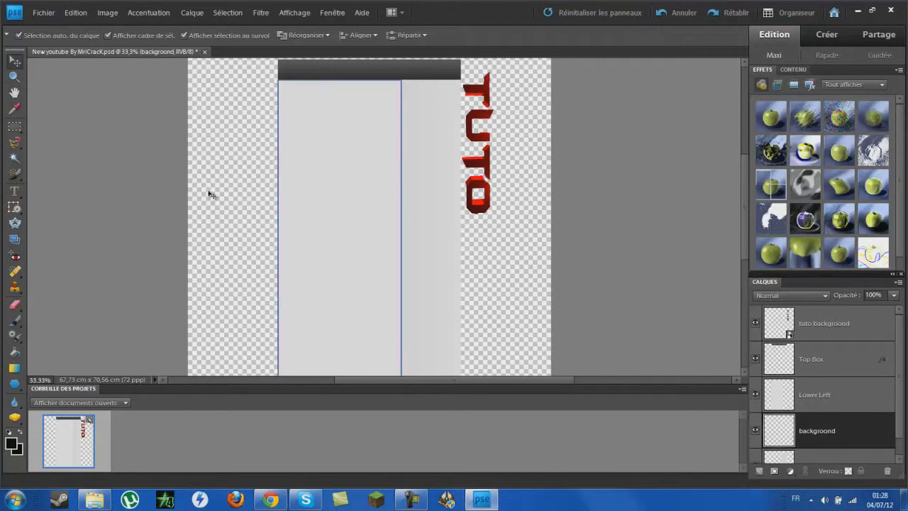
{"action": "scroll", "coordinate": [872, 447], "scroll_direction": "down", "scroll_amount": 1}
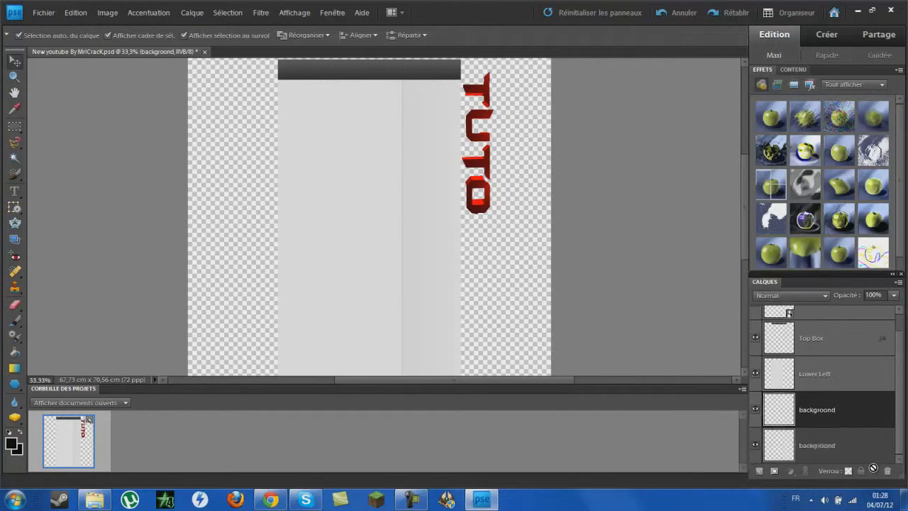
{"action": "left_click_drag", "start_coordinate": [849, 405], "coordinate": [853, 449]}
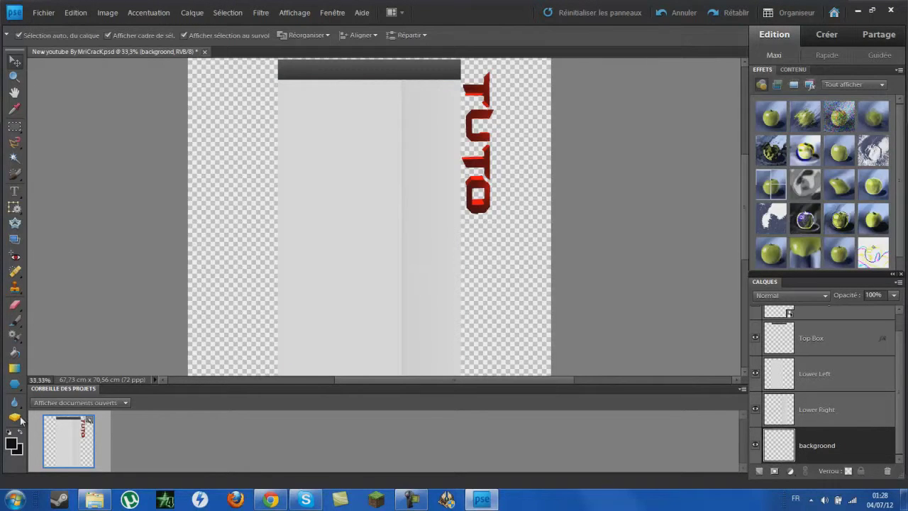
Fill the new background layer with a saturated blue using the Paint Bucket
{"action": "left_click", "coordinate": [12, 445]}
{"action": "left_click_drag", "start_coordinate": [409, 205], "coordinate": [485, 175]}
{"action": "left_click", "coordinate": [568, 113]}
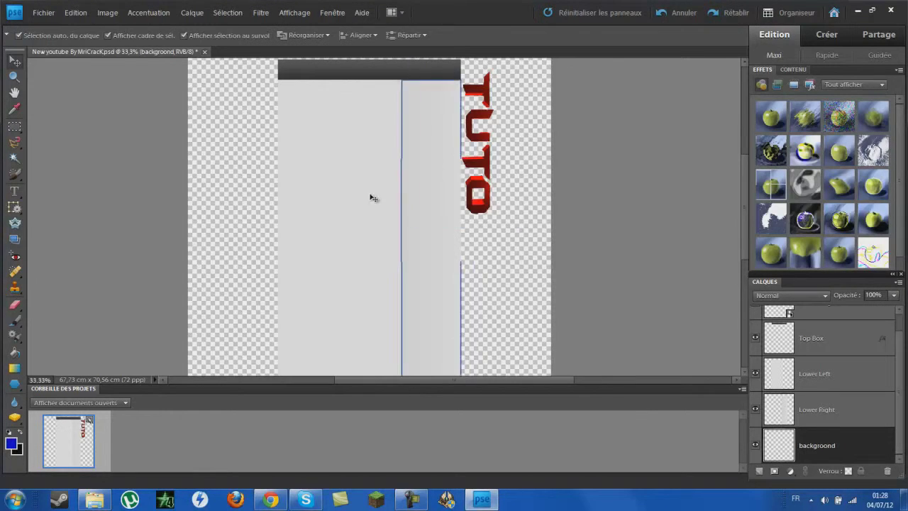
{"action": "left_click", "coordinate": [15, 352]}
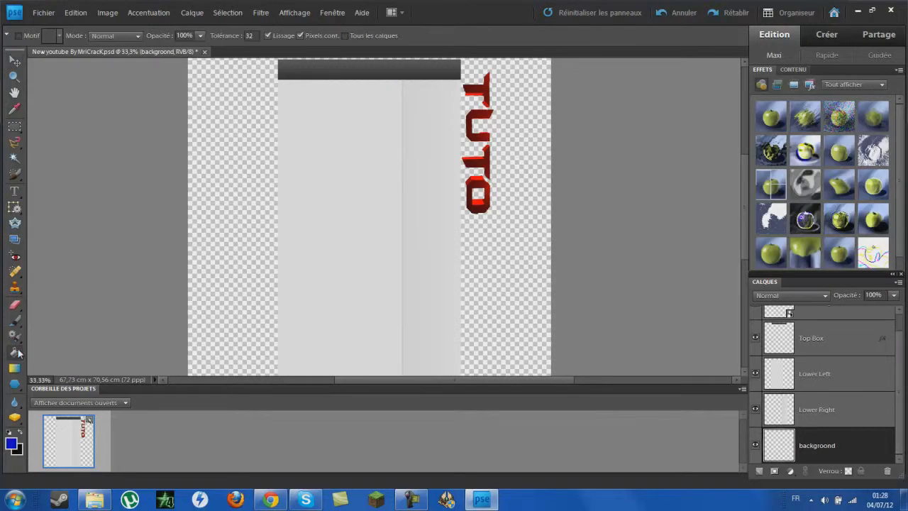
{"action": "left_click", "coordinate": [204, 248]}
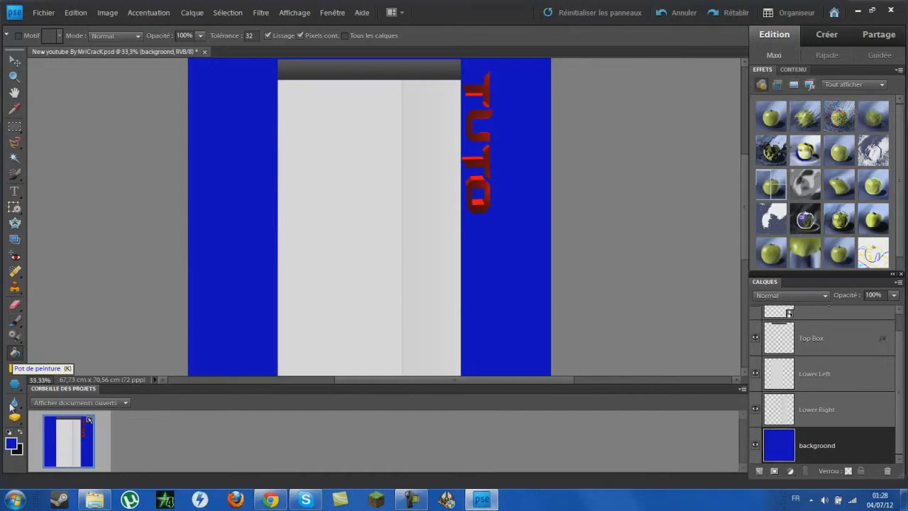
Paint a white glow around the upper middle of the blue background layer with a soft 1731 px brush
{"action": "left_click", "coordinate": [11, 443]}
{"action": "mouse_move", "coordinate": [404, 231]}
{"action": "left_mouse_down"}
{"action": "mouse_move", "coordinate": [357, 125]}
{"action": "mouse_move", "coordinate": [314, 141]}
{"action": "left_mouse_up"}
{"action": "left_click", "coordinate": [582, 115]}
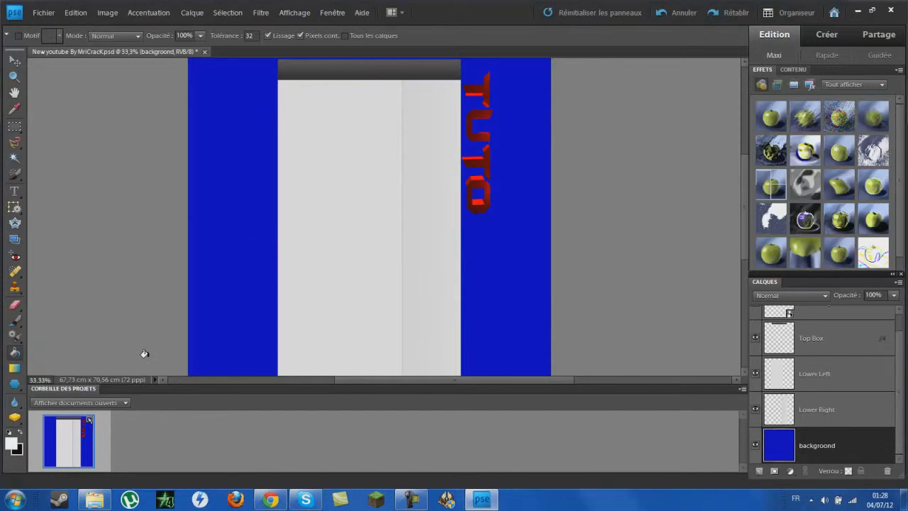
{"action": "left_click", "coordinate": [10, 321]}
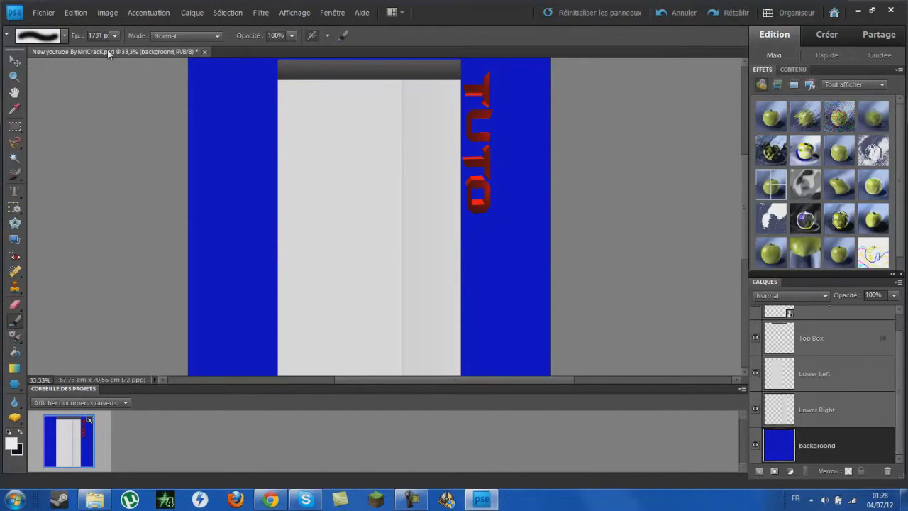
{"action": "left_click", "coordinate": [64, 36]}
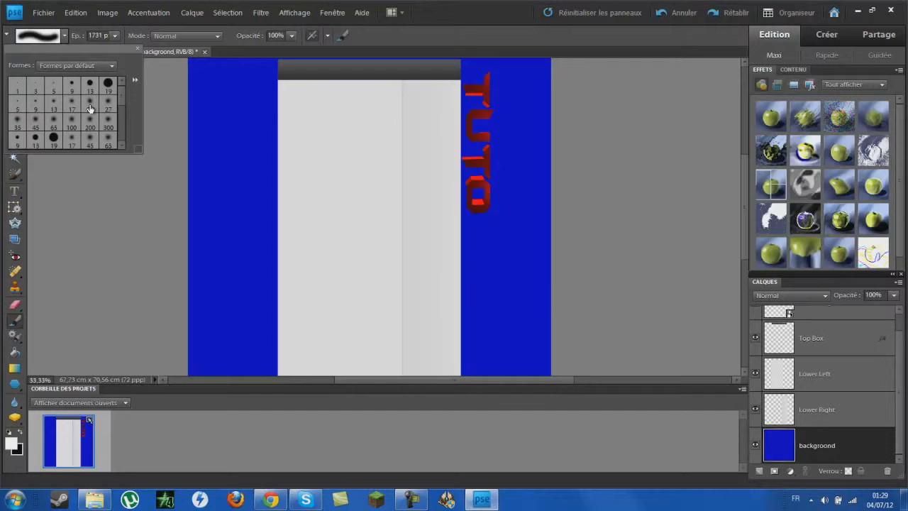
{"action": "left_click", "coordinate": [90, 103]}
{"action": "left_click", "coordinate": [114, 36]}
{"action": "left_click_drag", "start_coordinate": [114, 52], "coordinate": [156, 48]}
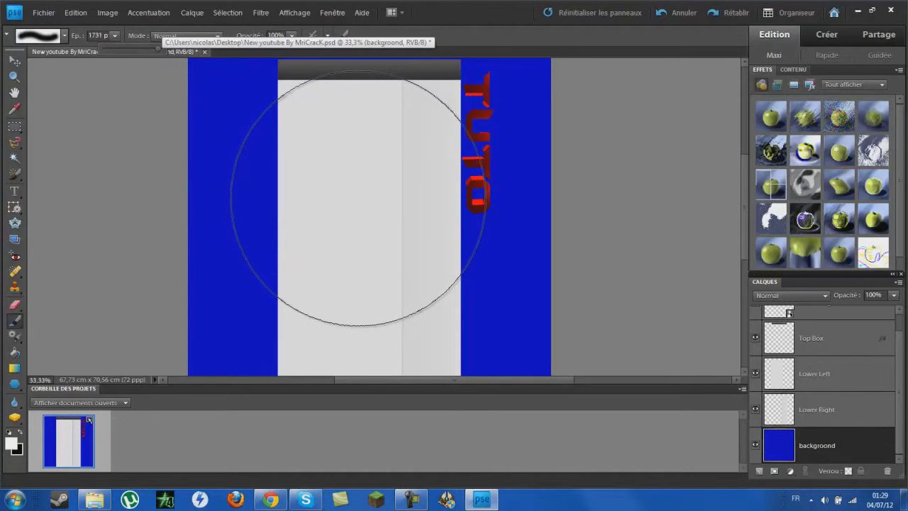
{"action": "left_click", "coordinate": [359, 198]}
{"action": "left_click", "coordinate": [358, 198]}
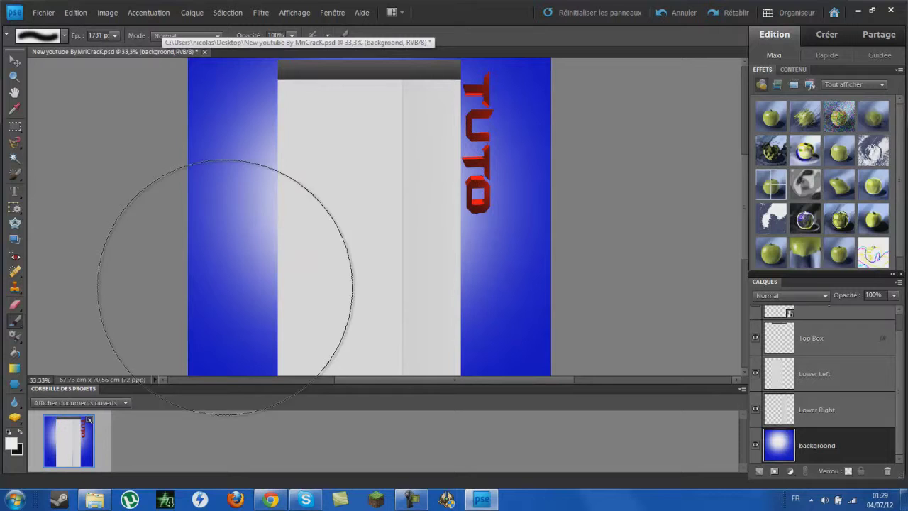
{"action": "left_click", "coordinate": [324, 170]}
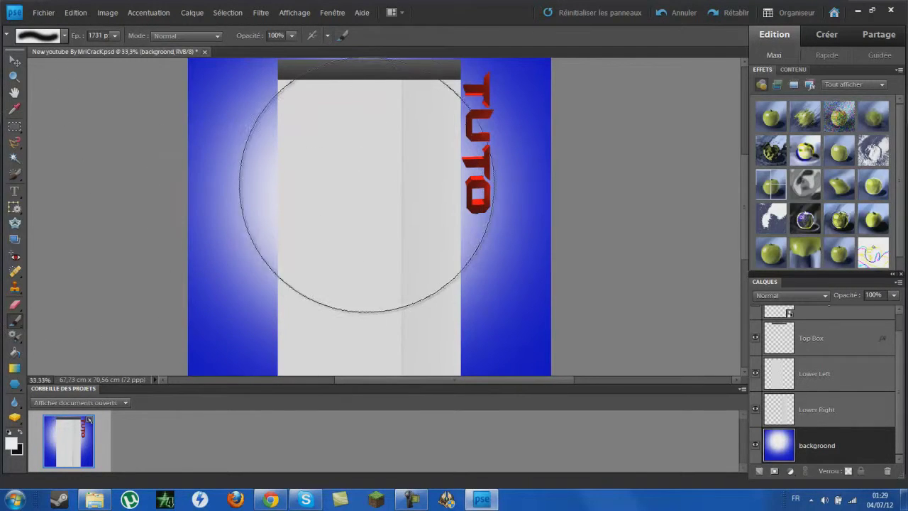
{"action": "left_click", "coordinate": [352, 193]}
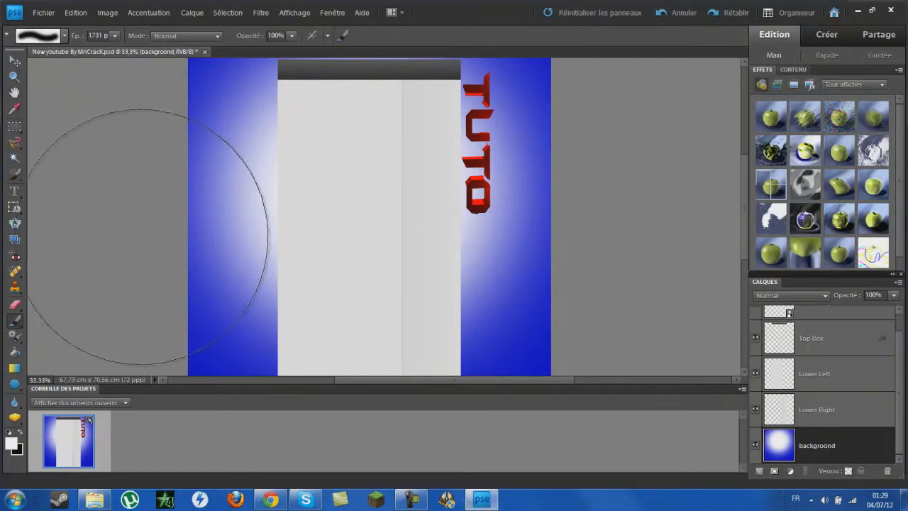
Select the TUTO logo with the Move tool and try to nudge it slightly upward
{"action": "left_click", "coordinate": [15, 62]}
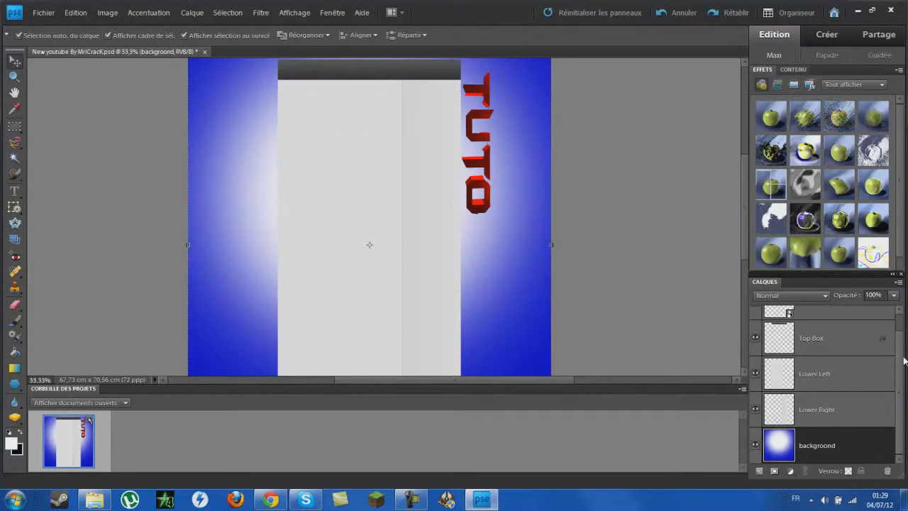
{"action": "scroll", "coordinate": [899, 341], "scroll_direction": "up", "scroll_amount": 1}
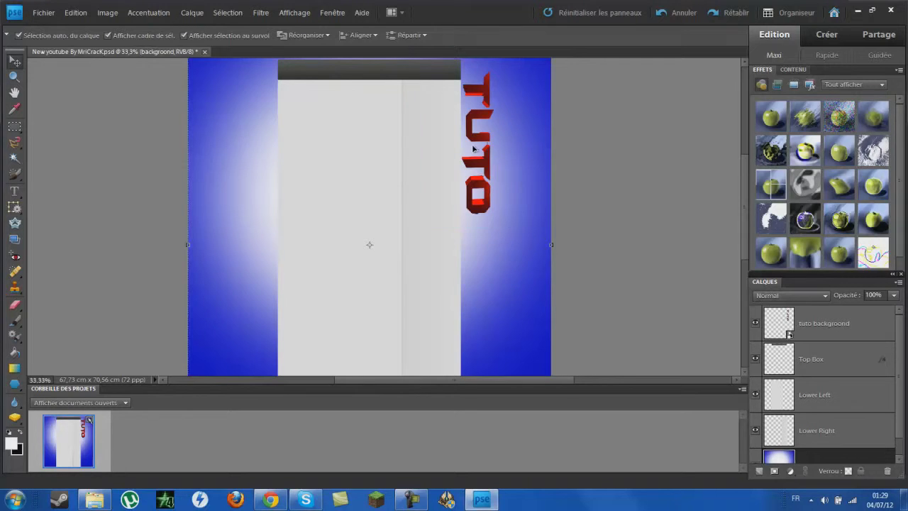
{"action": "left_click", "coordinate": [478, 169]}
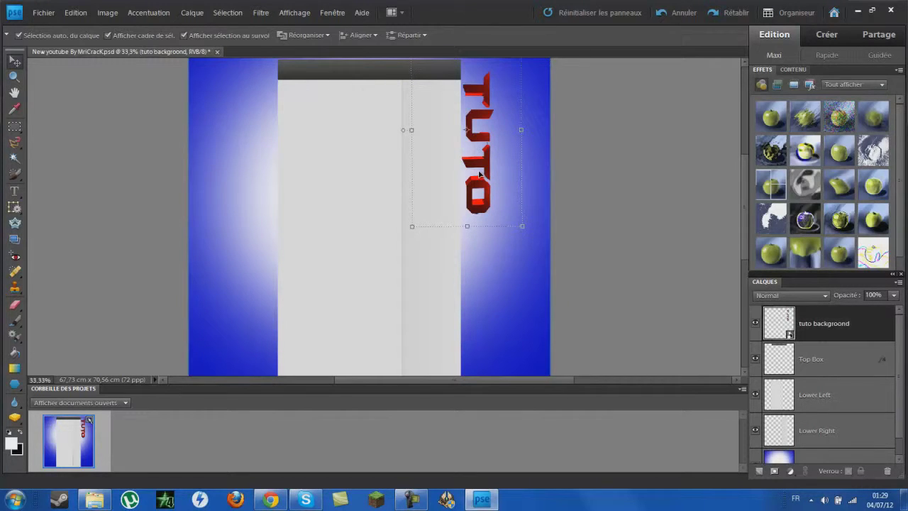
{"action": "mouse_move", "coordinate": [479, 173]}
{"action": "left_mouse_down"}
{"action": "mouse_move", "coordinate": [279, 182]}
{"action": "mouse_move", "coordinate": [432, 192]}
{"action": "mouse_move", "coordinate": [479, 169]}
{"action": "left_mouse_up"}
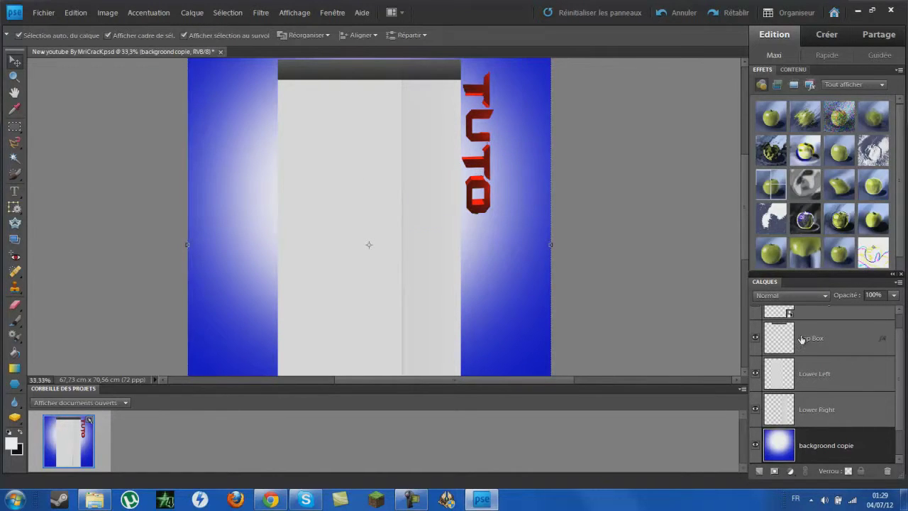
Delete the duplicate layer "background copie"
{"action": "right_click", "coordinate": [816, 443]}
{"action": "left_click", "coordinate": [821, 271]}
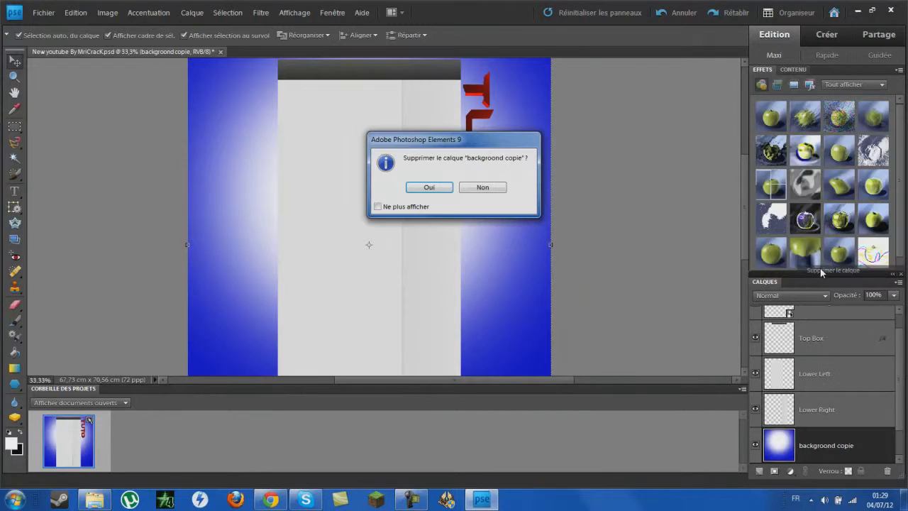
{"action": "left_click", "coordinate": [433, 188]}
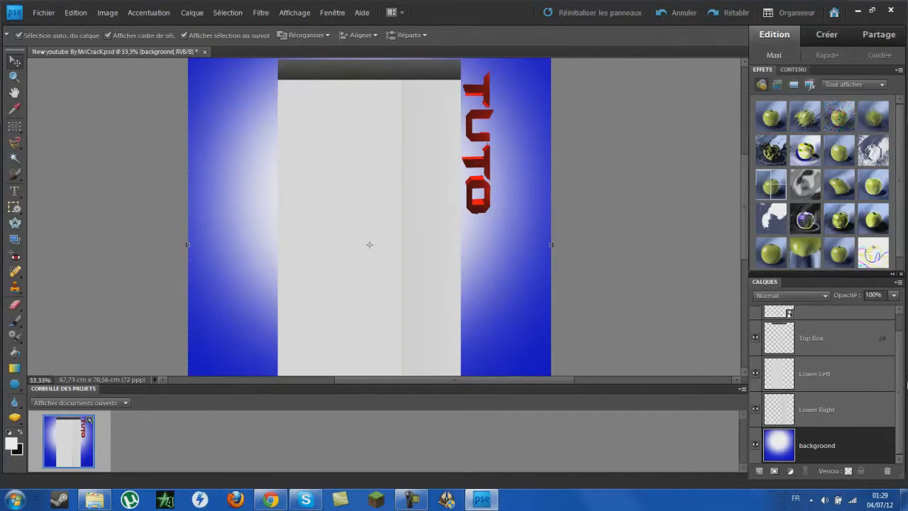
Duplicate the "tuto background" logo layer and place the copy on the blue area left of the column
{"action": "scroll", "coordinate": [899, 343], "scroll_direction": "up", "scroll_amount": 2}
{"action": "left_click", "coordinate": [812, 330]}
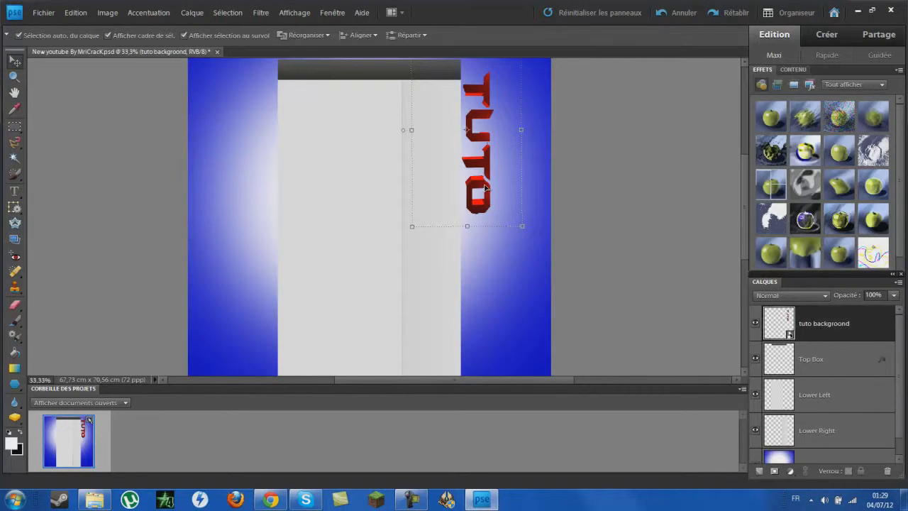
{"action": "left_click_drag", "start_coordinate": [485, 186], "coordinate": [255, 196]}
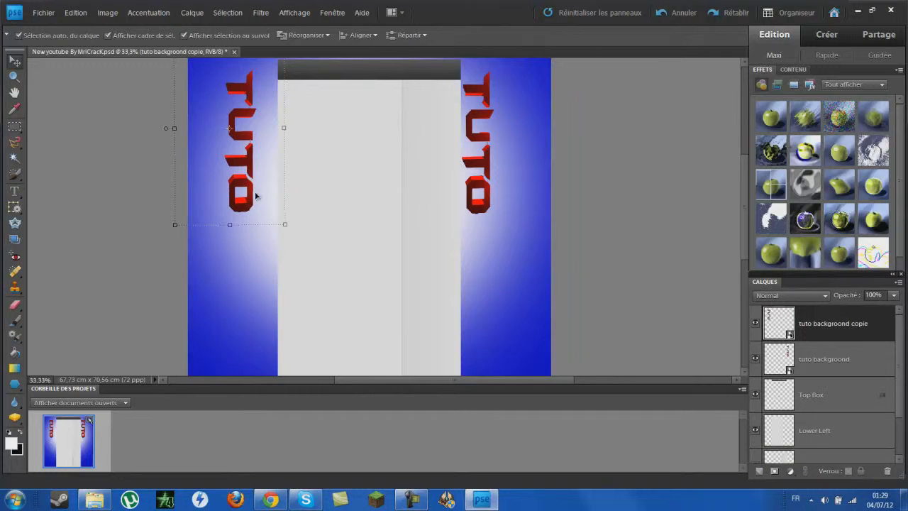
Rotate the copied TUTO logo to about -179.1° and align it against the column's left edge, level with the original
{"action": "left_click_drag", "start_coordinate": [288, 224], "coordinate": [220, 122]}
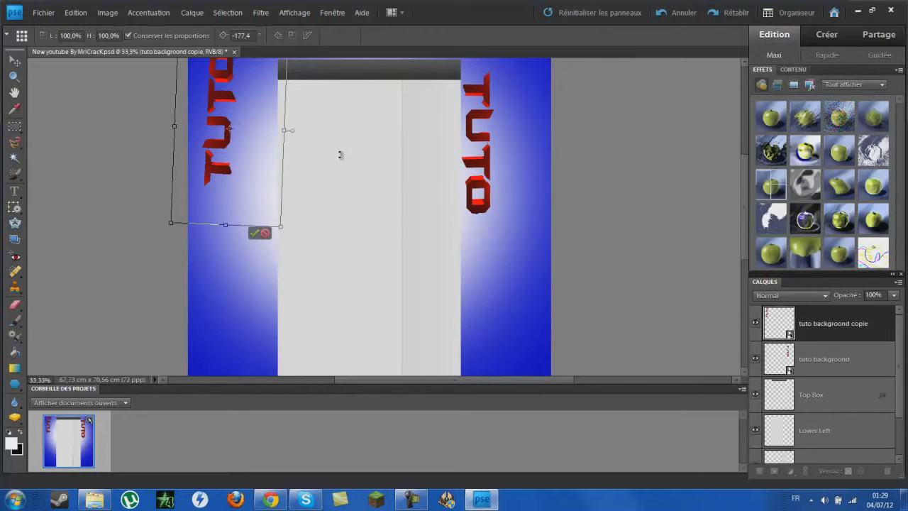
{"action": "left_click_drag", "start_coordinate": [245, 203], "coordinate": [284, 205]}
{"action": "left_click_drag", "start_coordinate": [328, 254], "coordinate": [331, 252]}
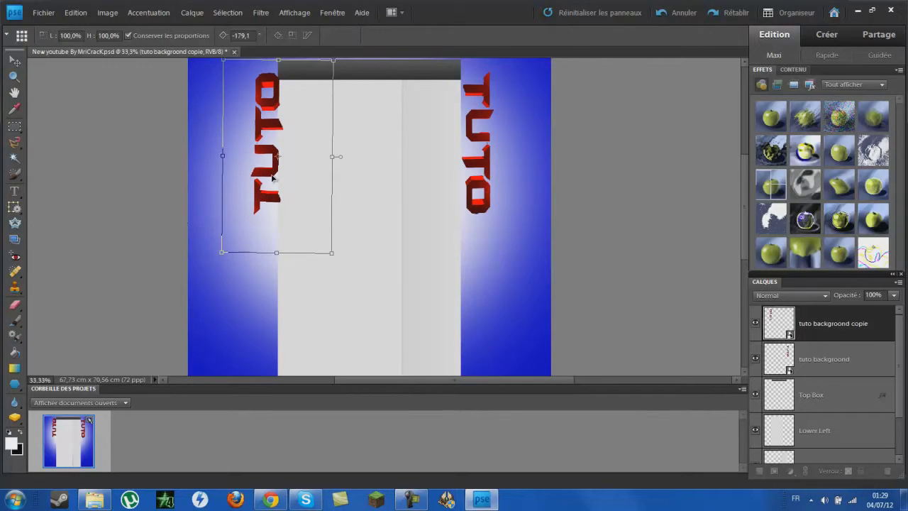
{"action": "left_click_drag", "start_coordinate": [273, 178], "coordinate": [267, 175]}
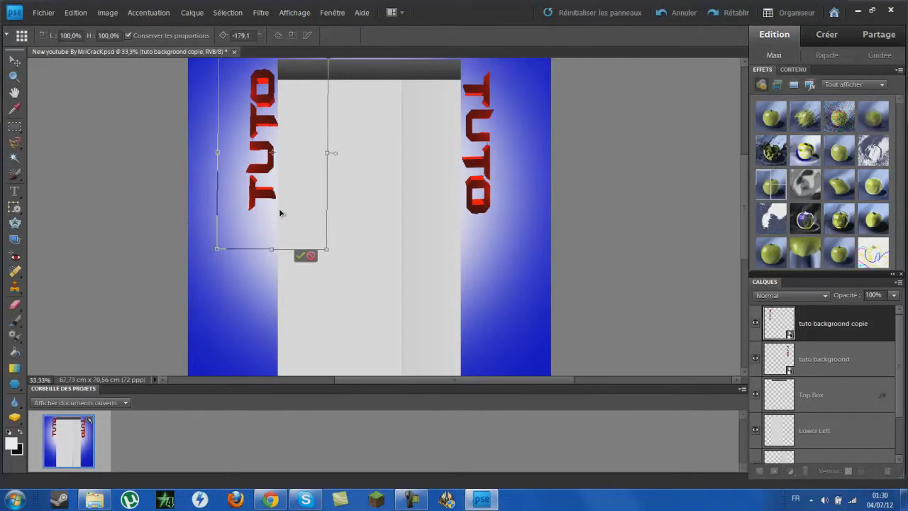
{"action": "key", "text": "Return"}
Import the Comp 1_00000 flare image from the desktop's Photos utiles folder, under OpticalFlaresPack > Flares
{"action": "left_click", "coordinate": [43, 13]}
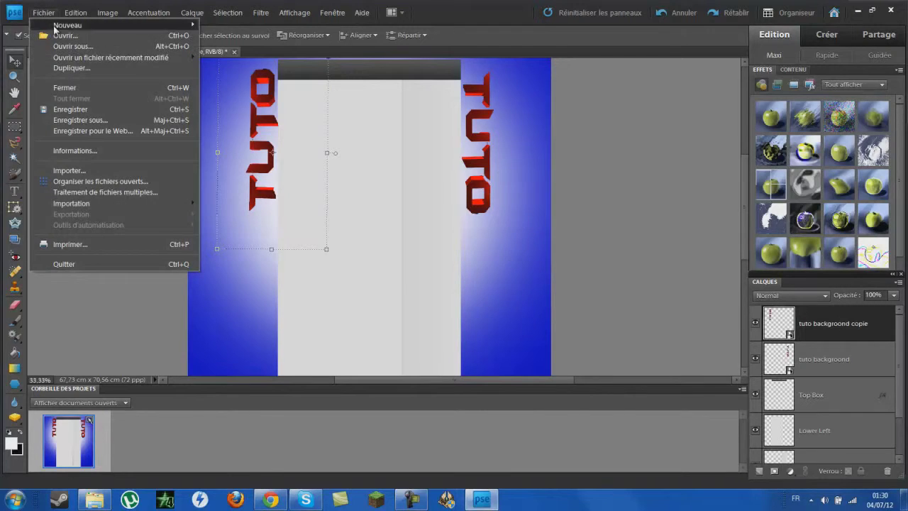
{"action": "left_click", "coordinate": [109, 168]}
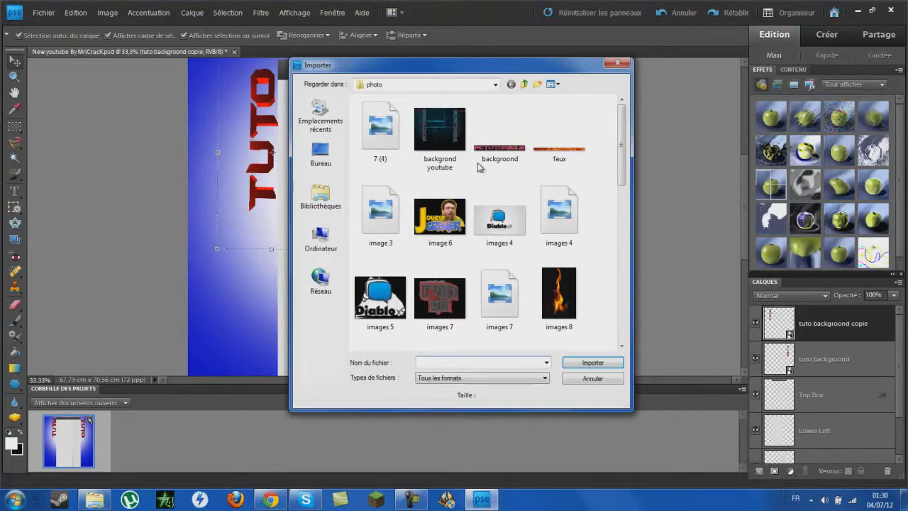
{"action": "left_click", "coordinate": [320, 154]}
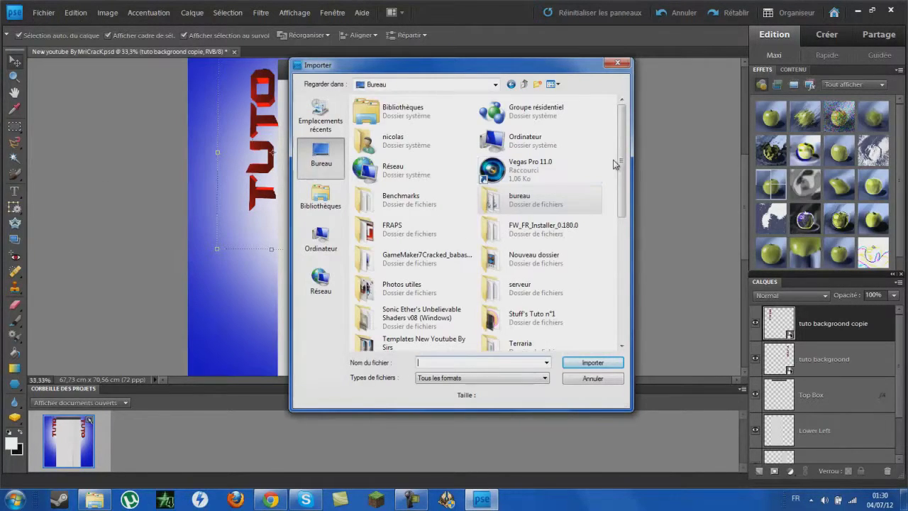
{"action": "left_click_drag", "start_coordinate": [621, 163], "coordinate": [612, 180]}
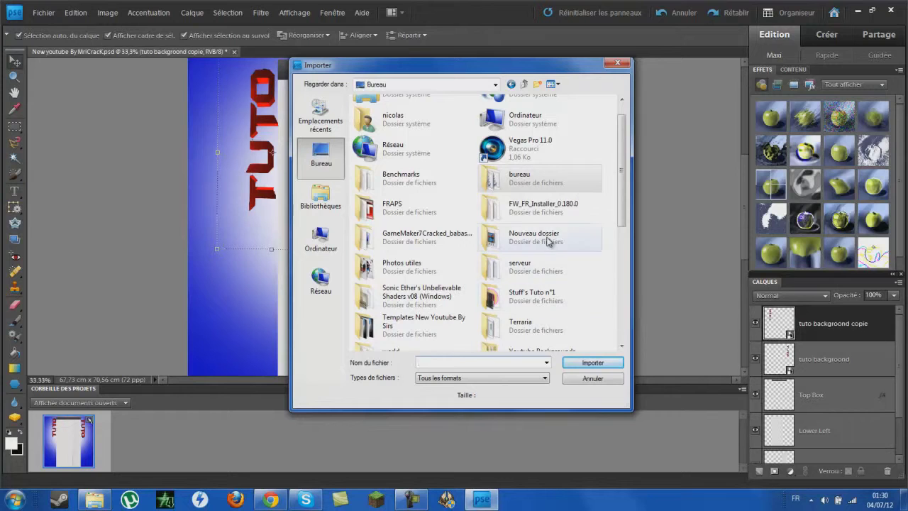
{"action": "double_click", "coordinate": [429, 268]}
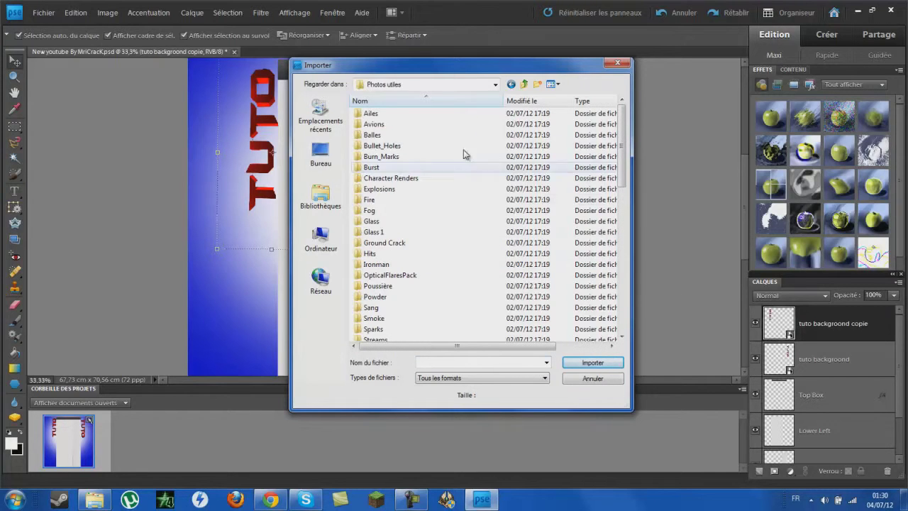
{"action": "left_click_drag", "start_coordinate": [623, 167], "coordinate": [625, 199]}
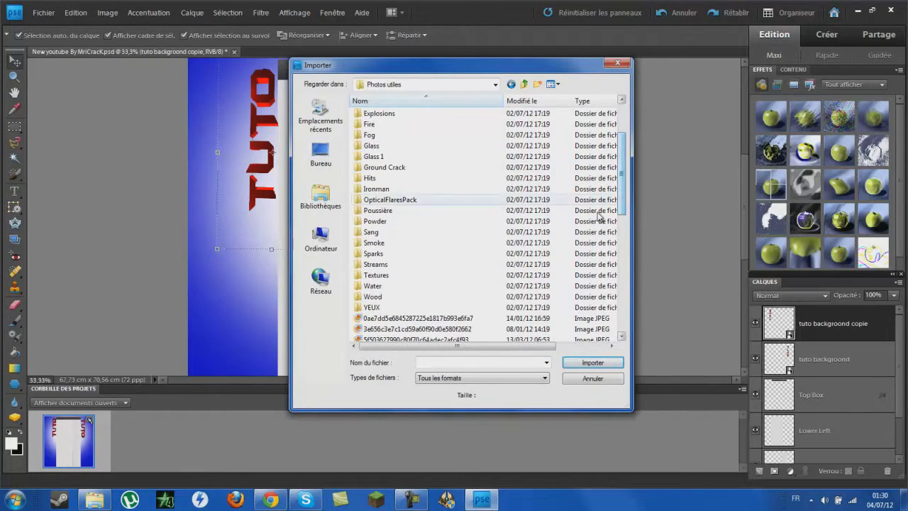
{"action": "double_click", "coordinate": [402, 202]}
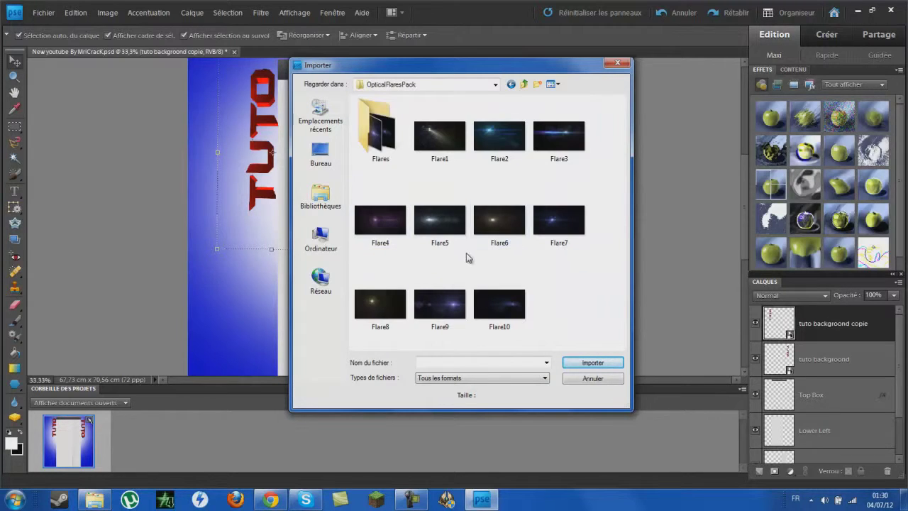
{"action": "double_click", "coordinate": [401, 145]}
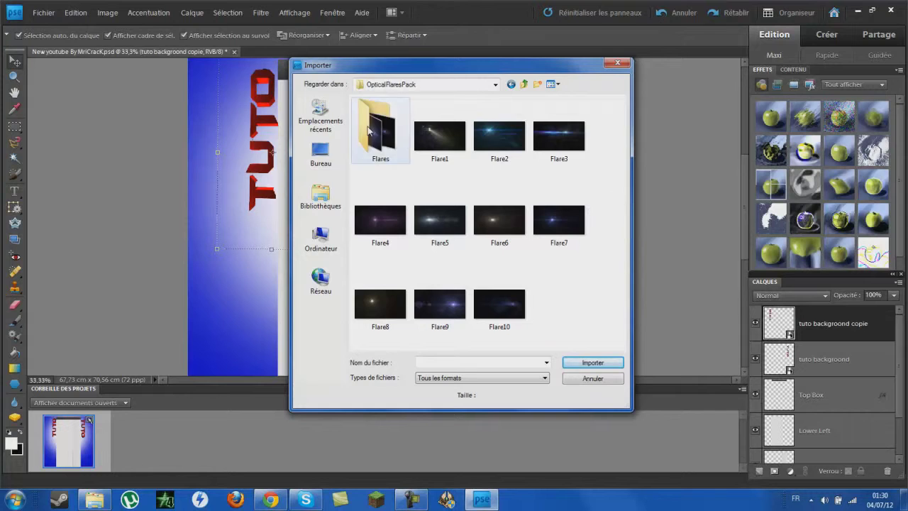
{"action": "left_click", "coordinate": [543, 150]}
{"action": "double_click", "coordinate": [543, 150]}
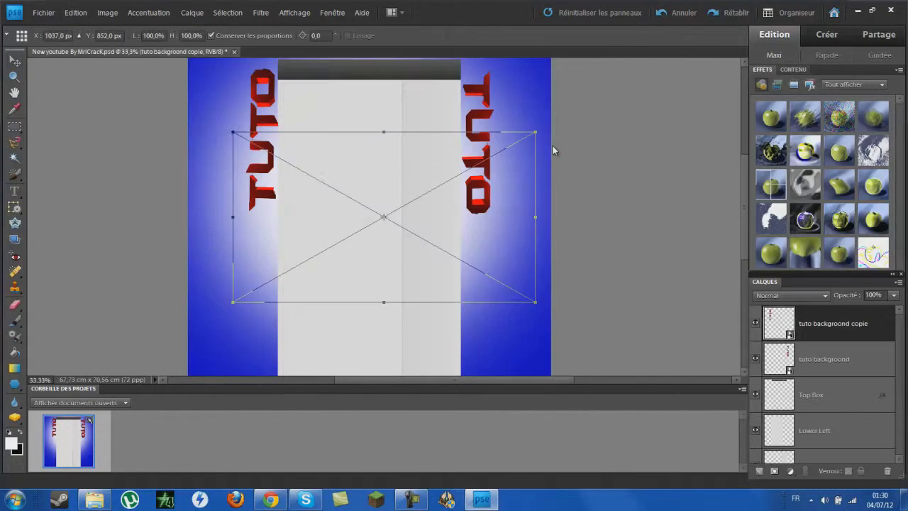
Rotate the flare to about 89.4°, scale it to about 67.7% wide and 62.7% high, and place it over the right TUTO logo
{"action": "left_click_drag", "start_coordinate": [539, 130], "coordinate": [448, 341]}
{"action": "left_click_drag", "start_coordinate": [402, 265], "coordinate": [469, 236]}
{"action": "left_click_drag", "start_coordinate": [368, 196], "coordinate": [432, 201]}
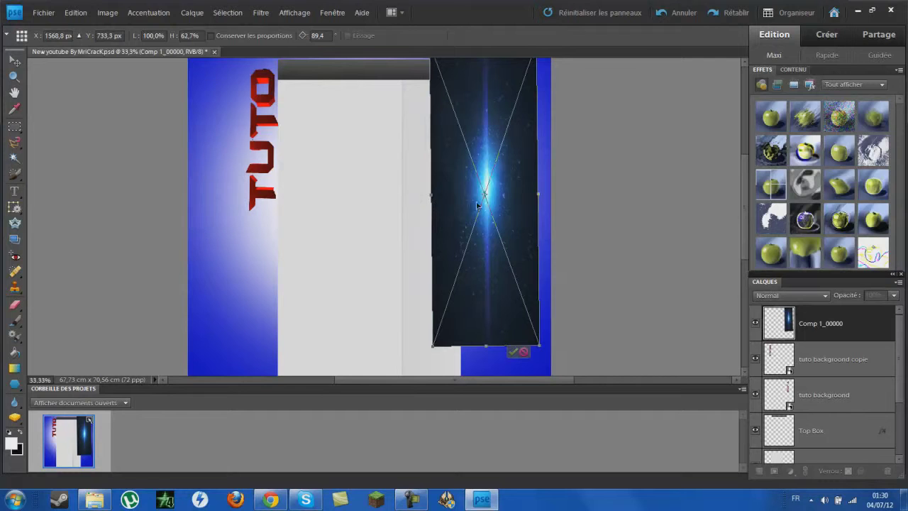
{"action": "left_click_drag", "start_coordinate": [488, 343], "coordinate": [485, 245]}
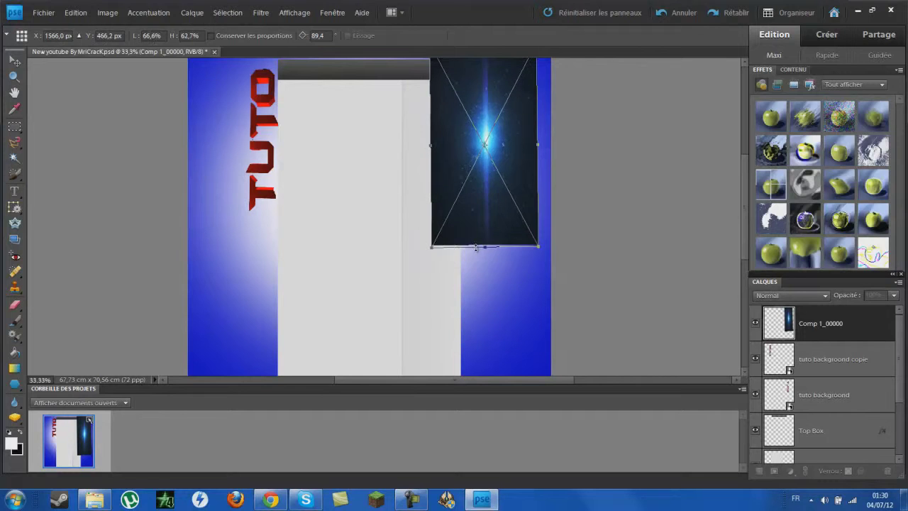
{"action": "left_click_drag", "start_coordinate": [477, 166], "coordinate": [469, 161]}
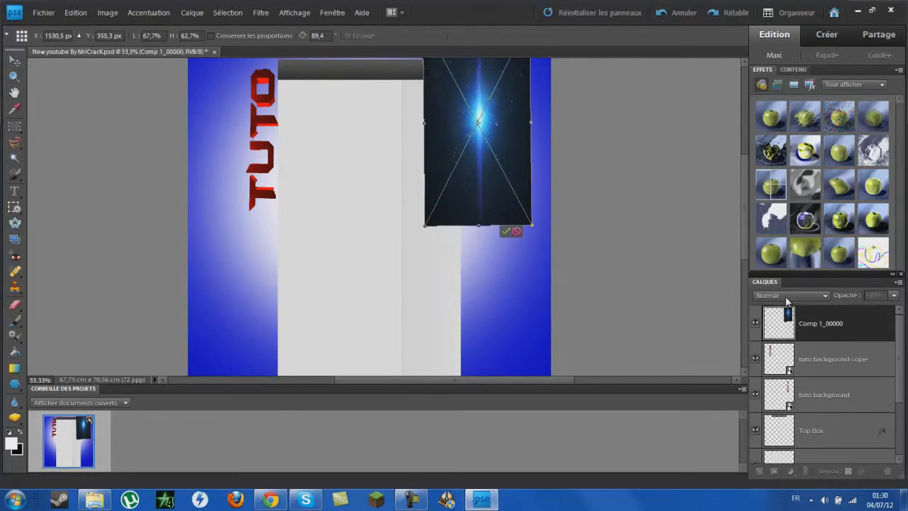
{"action": "key", "text": "Return"}
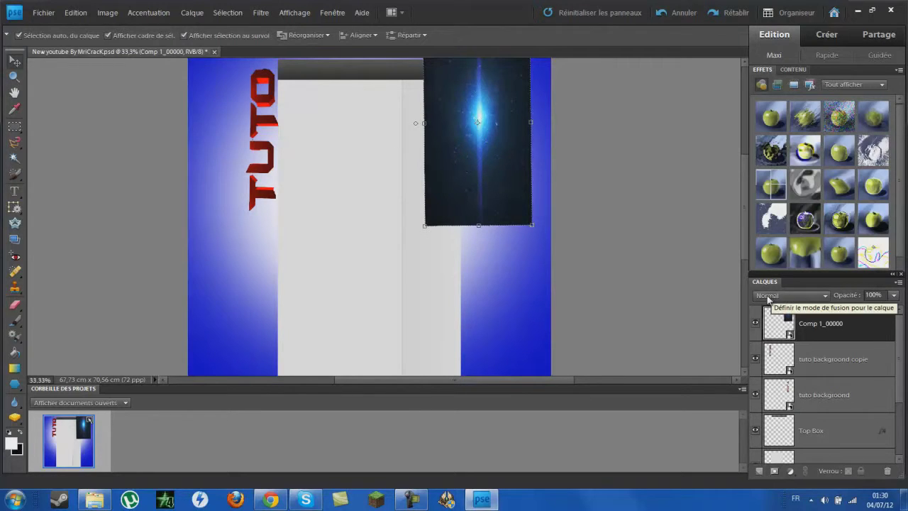
Set the flare layer's blend mode to Superposition, then stretch its height to 141.8% and position it over the top of the right logo
{"action": "left_click", "coordinate": [783, 301]}
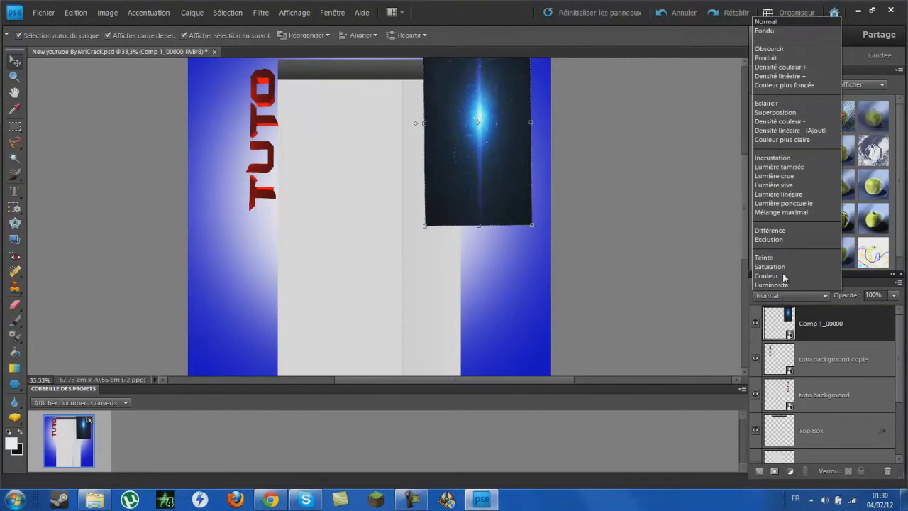
{"action": "left_click", "coordinate": [766, 117]}
{"action": "left_click_drag", "start_coordinate": [502, 143], "coordinate": [482, 154]}
{"action": "left_click_drag", "start_coordinate": [473, 210], "coordinate": [473, 238]}
{"action": "left_click_drag", "start_coordinate": [477, 182], "coordinate": [474, 185]}
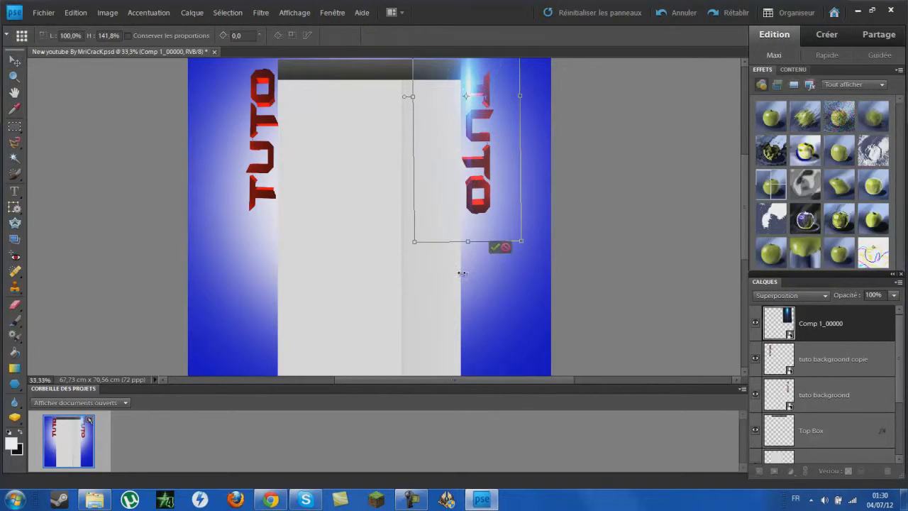
{"action": "key", "text": "Return"}
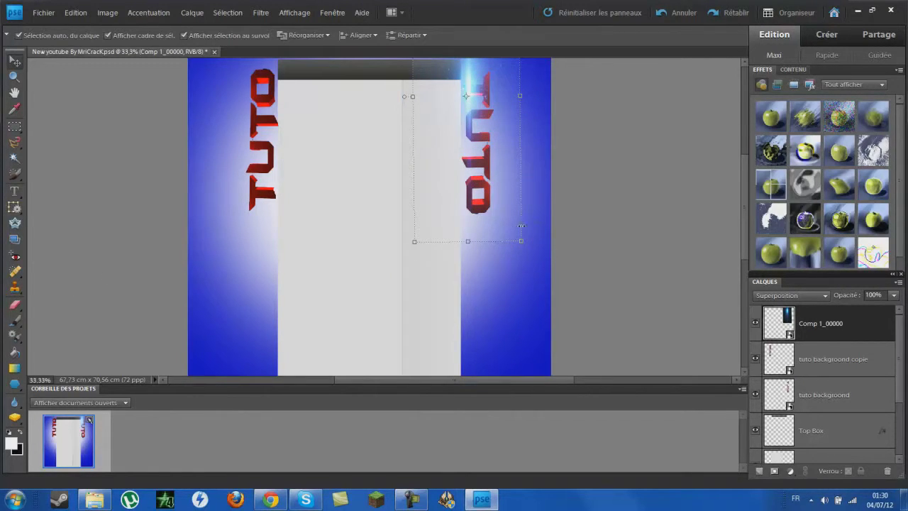
{"action": "left_click", "coordinate": [613, 242]}
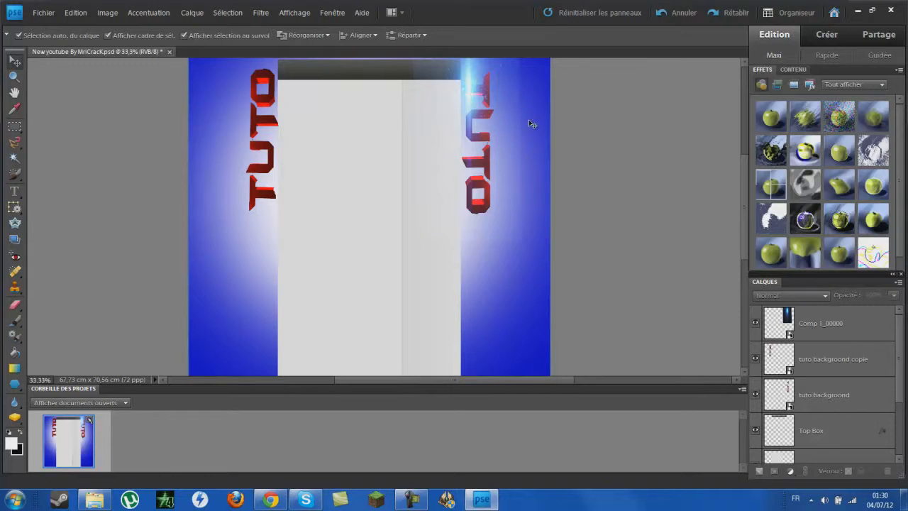
Simplify the Comp 1_00000 flare layer and erase its hard outer edges with a soft 250 px Eraser
{"action": "left_click", "coordinate": [15, 305]}
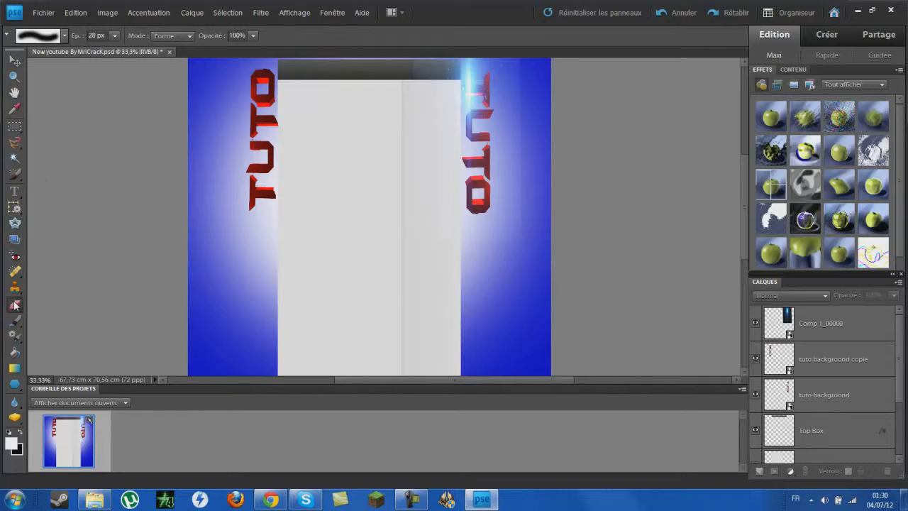
{"action": "left_click", "coordinate": [113, 36]}
{"action": "left_click_drag", "start_coordinate": [115, 50], "coordinate": [128, 49]}
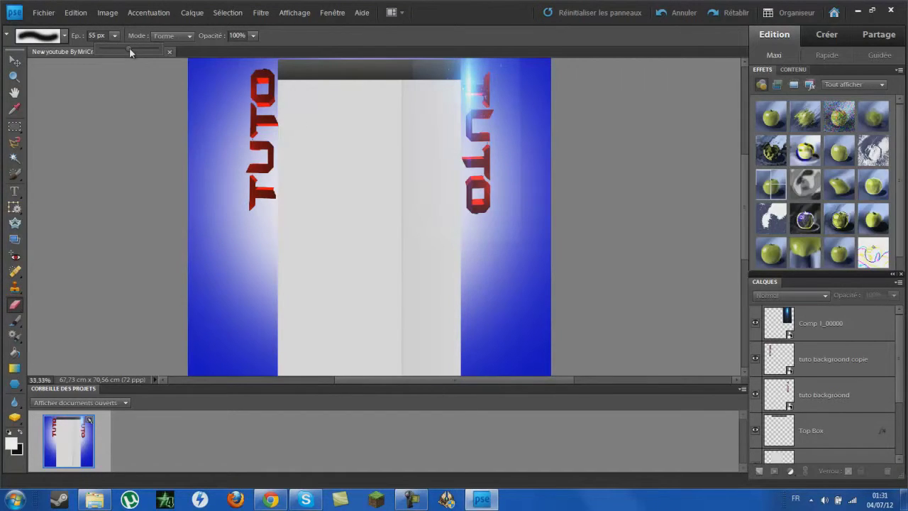
{"action": "left_click_drag", "start_coordinate": [129, 47], "coordinate": [144, 49]}
{"action": "left_click", "coordinate": [167, 143]}
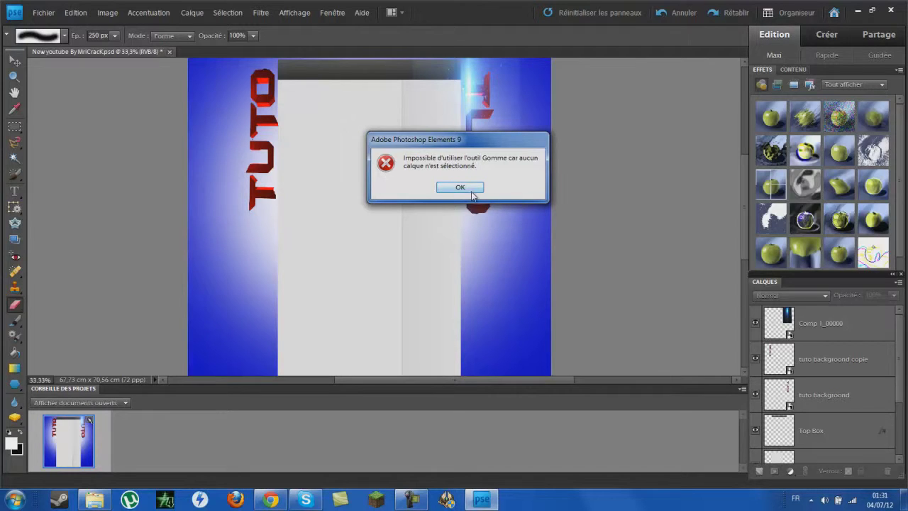
{"action": "left_click", "coordinate": [469, 190]}
{"action": "left_click", "coordinate": [797, 319]}
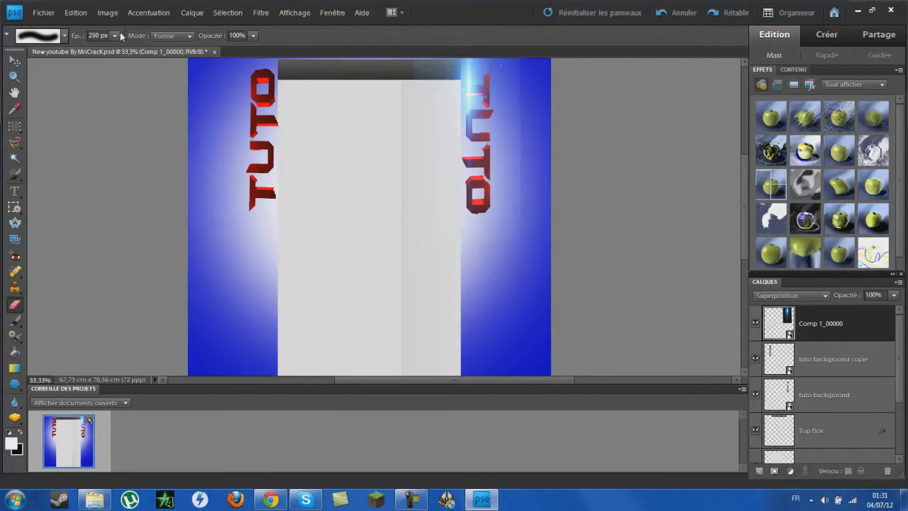
{"action": "left_click", "coordinate": [501, 255]}
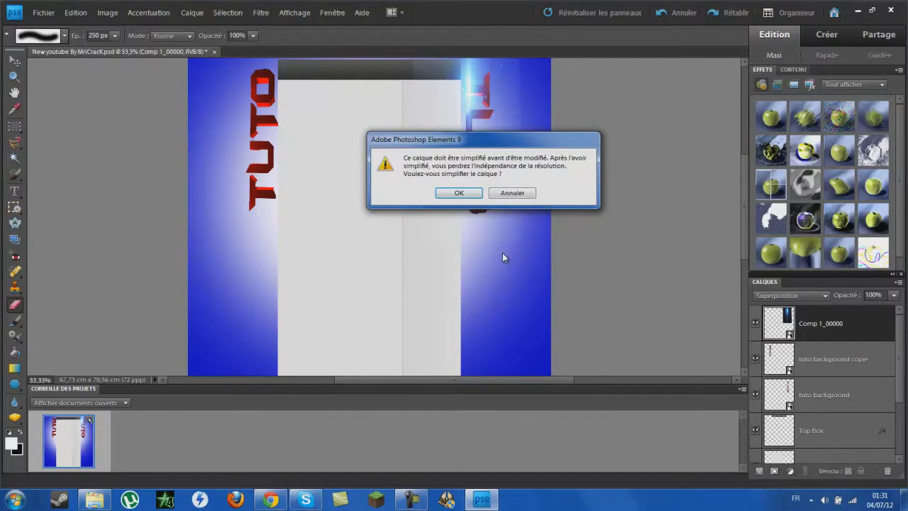
{"action": "left_click", "coordinate": [450, 192]}
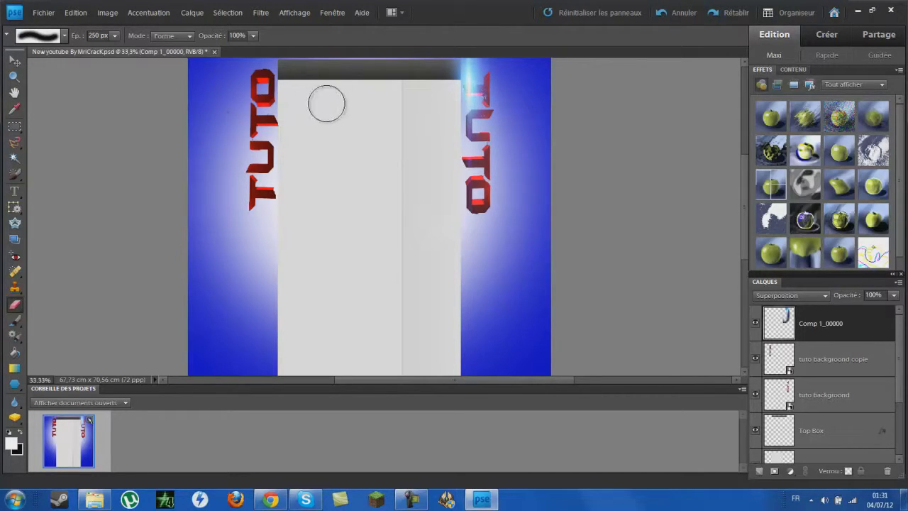
Browse the Flares, OpticalFlaresPack, Burst and Fire folders in Photos utiles for another effect image to import
{"action": "left_click", "coordinate": [41, 13]}
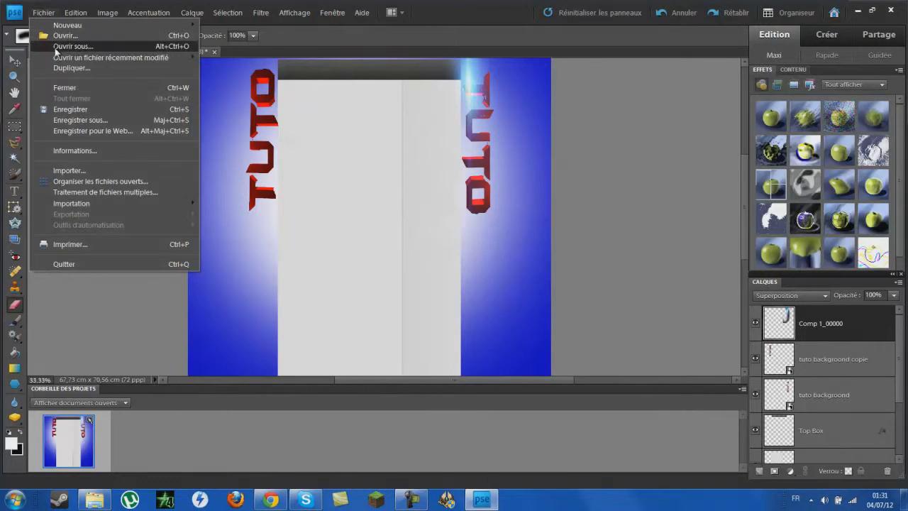
{"action": "left_click", "coordinate": [67, 171]}
{"action": "left_click_drag", "start_coordinate": [619, 177], "coordinate": [625, 277]}
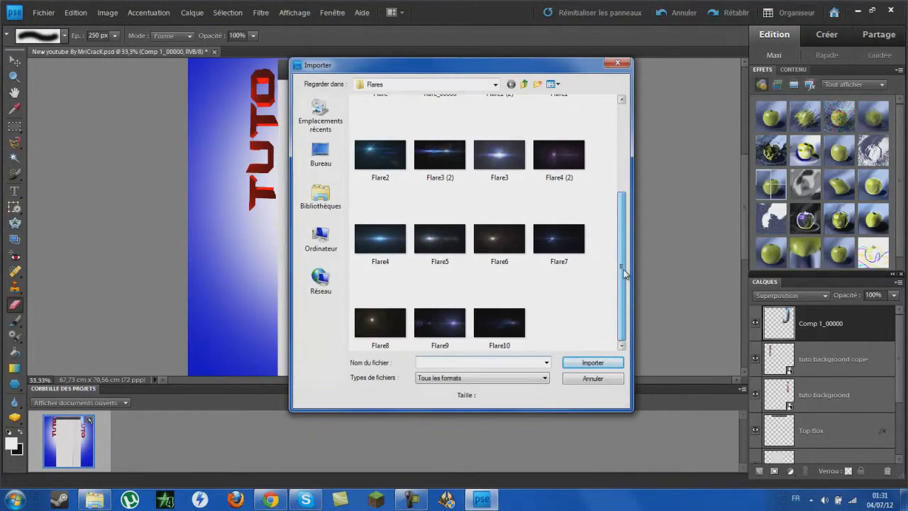
{"action": "scroll", "coordinate": [624, 281], "scroll_direction": "up", "scroll_amount": 5}
{"action": "left_click", "coordinate": [524, 84]}
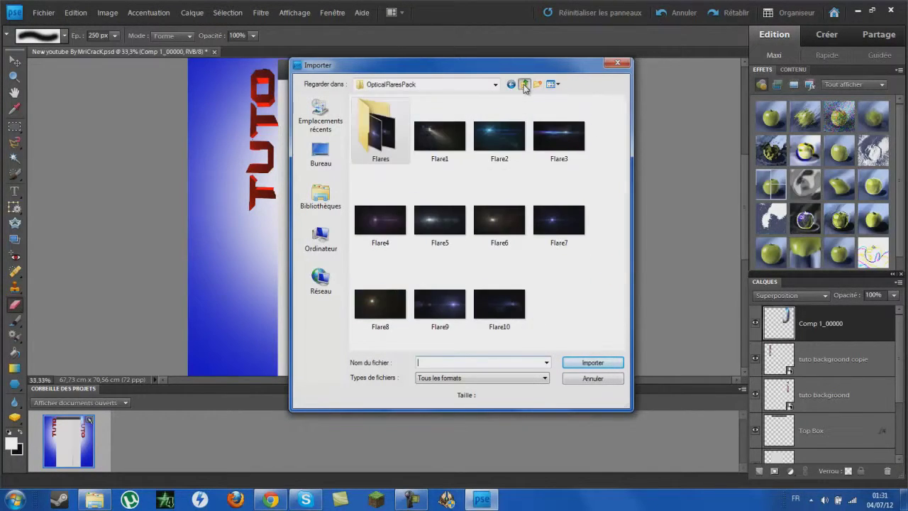
{"action": "left_click", "coordinate": [525, 84]}
{"action": "double_click", "coordinate": [437, 167]}
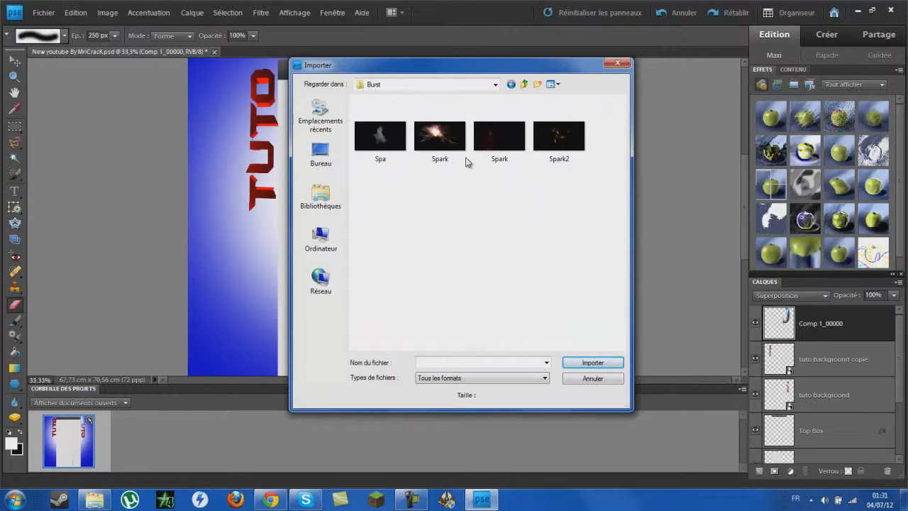
{"action": "left_click", "coordinate": [525, 84]}
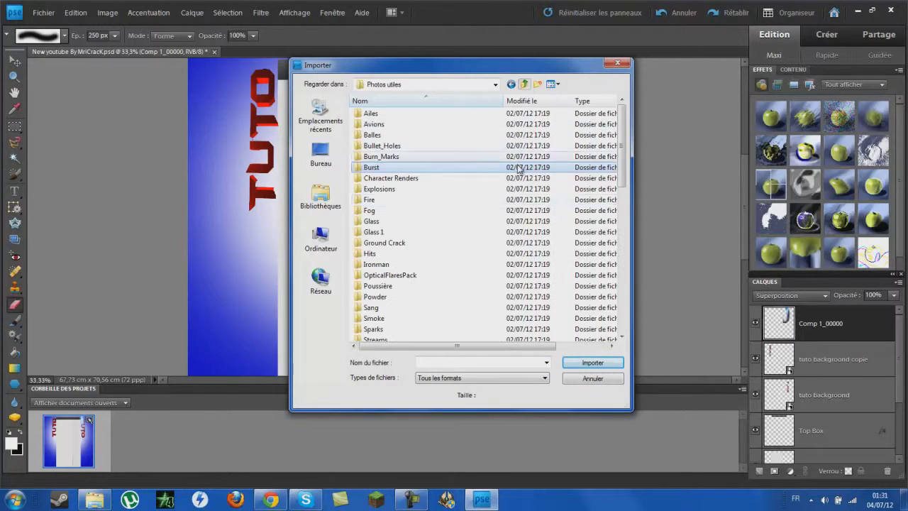
{"action": "double_click", "coordinate": [463, 201]}
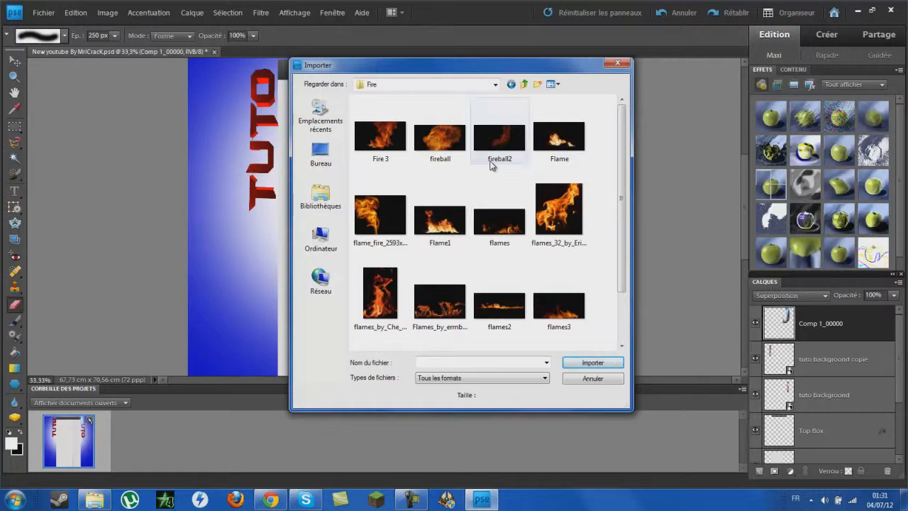
{"action": "left_click", "coordinate": [527, 84]}
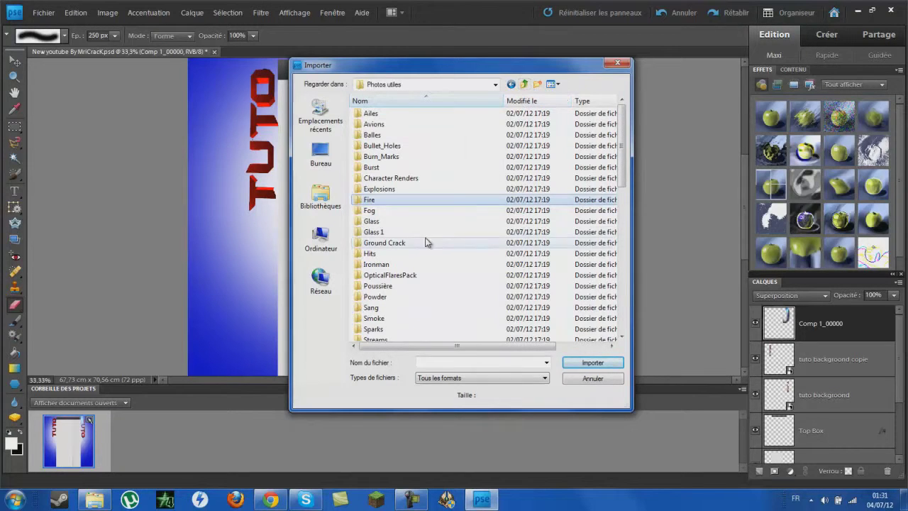
Import the Ground_Crack_02 image from the Ground Crack folder and set its blend mode to Superposition
{"action": "double_click", "coordinate": [405, 244]}
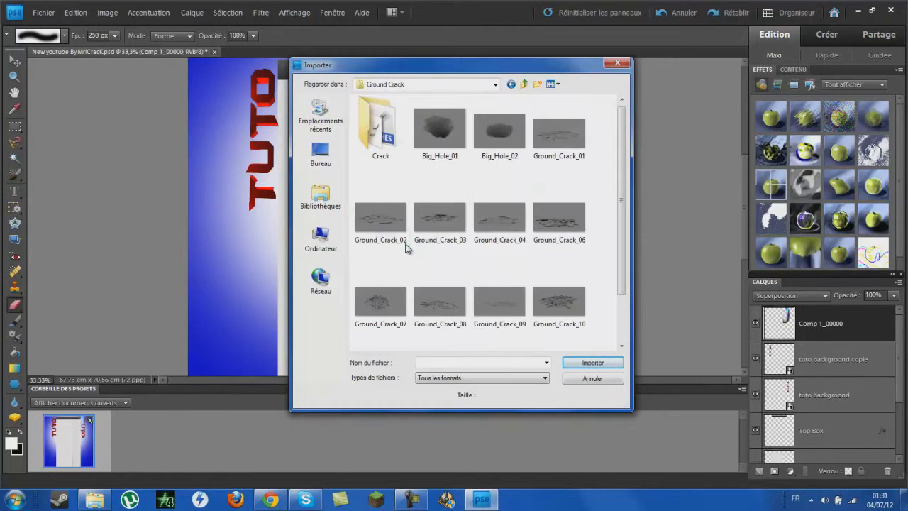
{"action": "scroll", "coordinate": [528, 234], "scroll_direction": "down", "scroll_amount": 2}
{"action": "scroll", "coordinate": [528, 234], "scroll_direction": "up", "scroll_amount": 2}
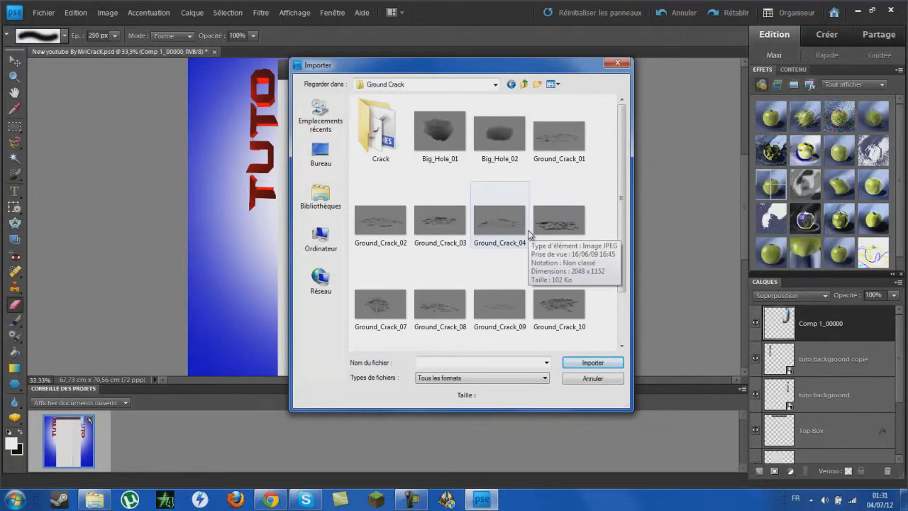
{"action": "left_click", "coordinate": [374, 219]}
{"action": "double_click", "coordinate": [374, 215]}
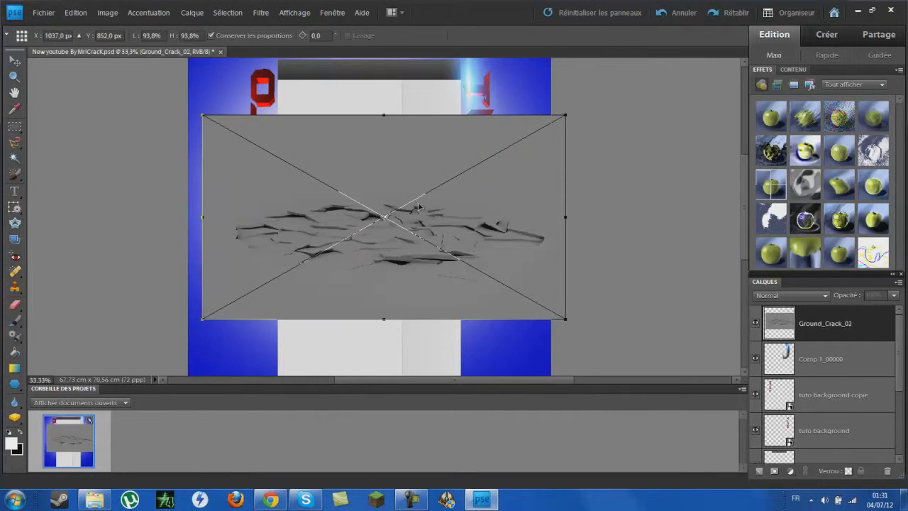
{"action": "key", "text": "e"}
{"action": "left_click", "coordinate": [799, 292]}
{"action": "left_click", "coordinate": [764, 113]}
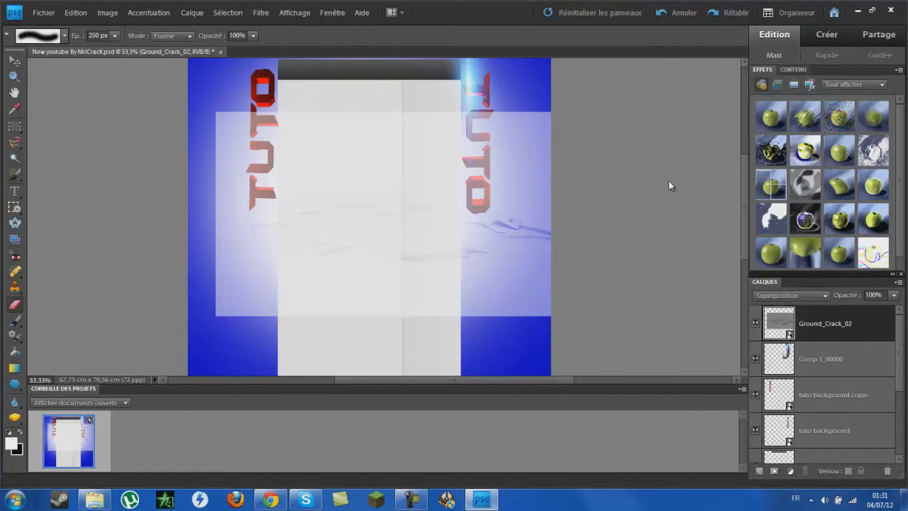
Delete the Ground_Crack_02 layer
{"action": "right_click", "coordinate": [809, 319]}
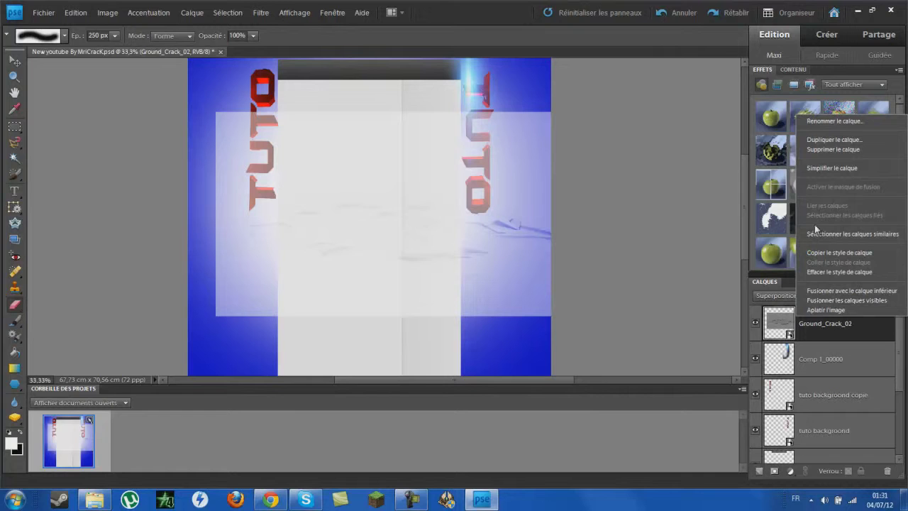
{"action": "left_click", "coordinate": [814, 150]}
{"action": "left_click", "coordinate": [429, 188]}
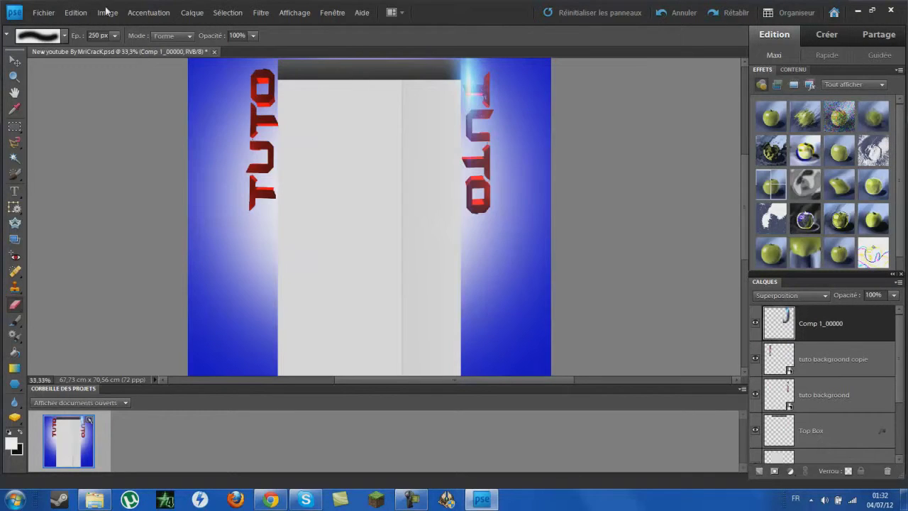
Import the crack06 image from the Crack folder inside Ground Crack
{"action": "left_click", "coordinate": [43, 12]}
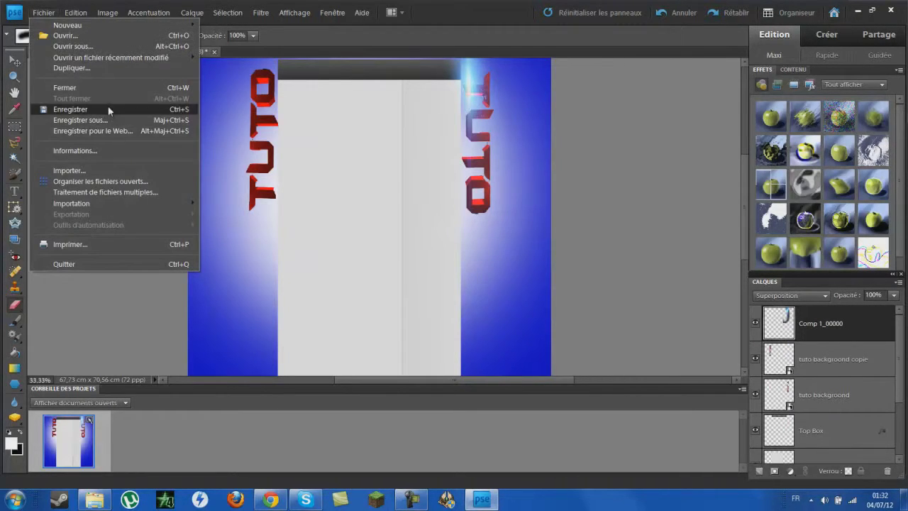
{"action": "left_click", "coordinate": [99, 170]}
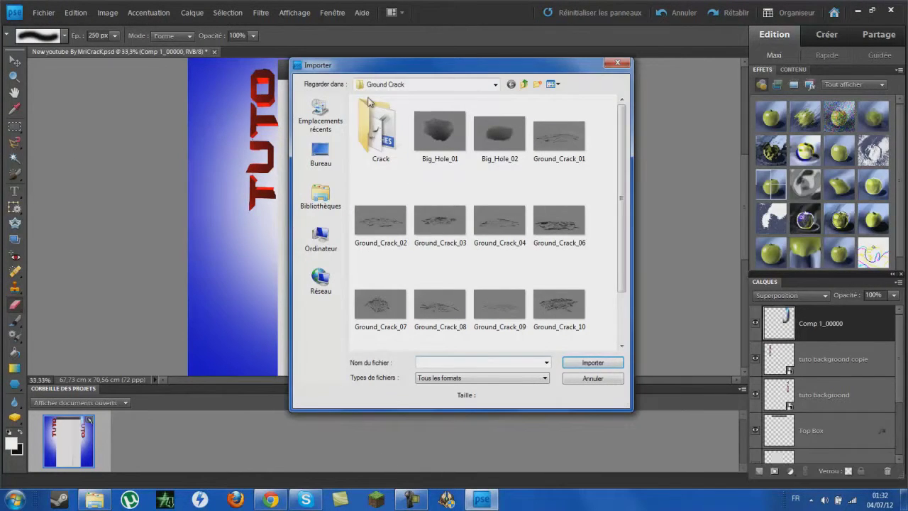
{"action": "double_click", "coordinate": [389, 150]}
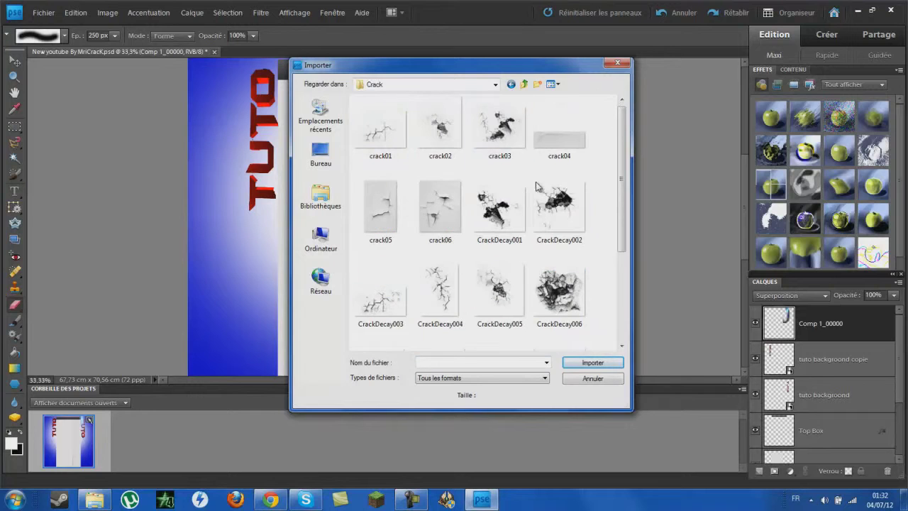
{"action": "scroll", "coordinate": [541, 193], "scroll_direction": "down", "scroll_amount": 3}
{"action": "scroll", "coordinate": [539, 199], "scroll_direction": "up", "scroll_amount": 3}
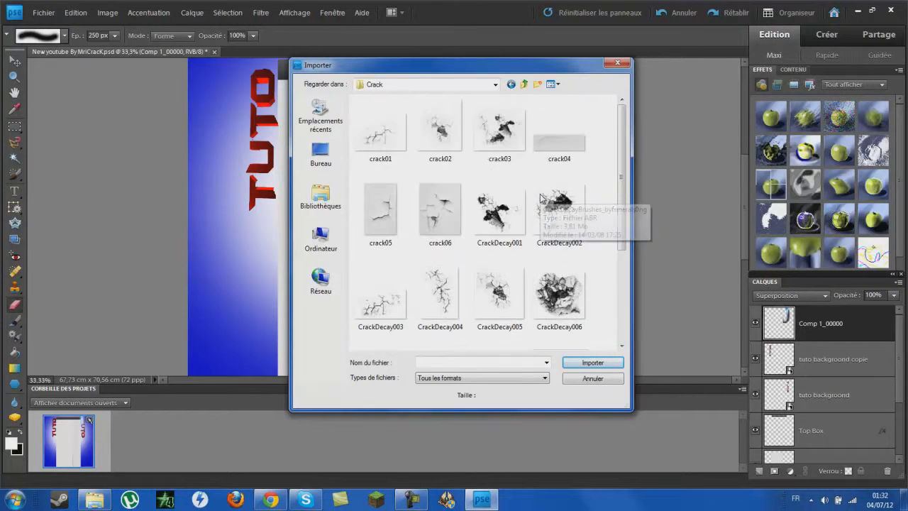
{"action": "double_click", "coordinate": [433, 220]}
Place the crack06 image over the right TUTO logo, scaled to 67.0% wide and 144.6% high
{"action": "left_click_drag", "start_coordinate": [386, 155], "coordinate": [386, 78]}
{"action": "left_click_drag", "start_coordinate": [426, 184], "coordinate": [477, 159]}
{"action": "left_click_drag", "start_coordinate": [424, 169], "coordinate": [475, 173]}
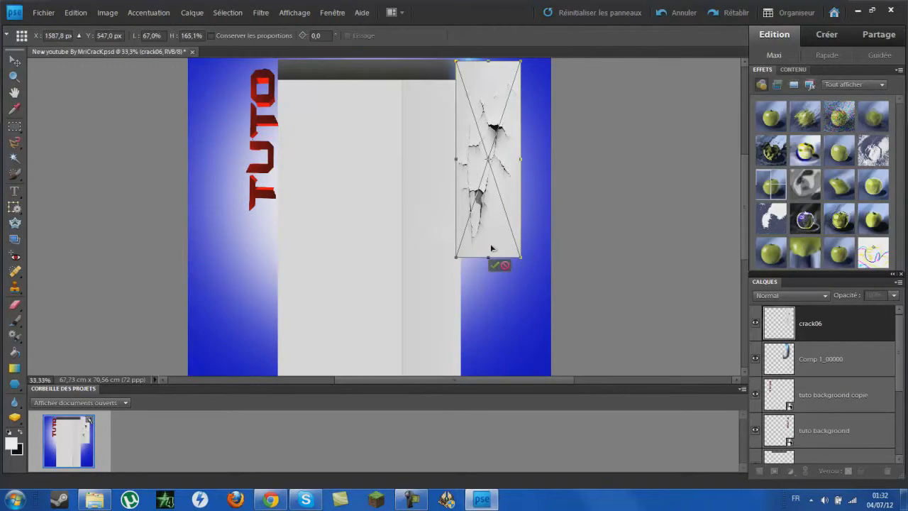
{"action": "left_click_drag", "start_coordinate": [488, 257], "coordinate": [487, 232]}
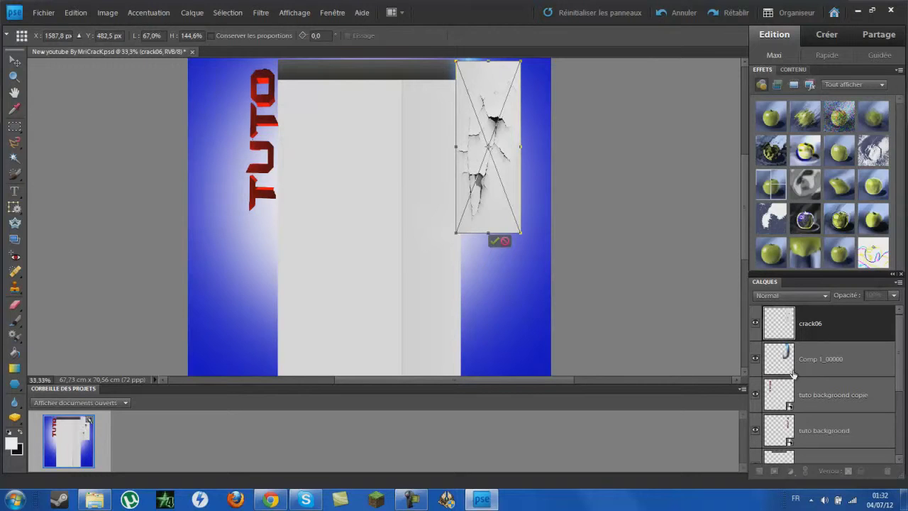
{"action": "key", "text": "e"}
Move the Comp 1_00000 layer above crack06, and set the crack06 layer's blend mode to Superposition
{"action": "left_click_drag", "start_coordinate": [798, 360], "coordinate": [816, 324]}
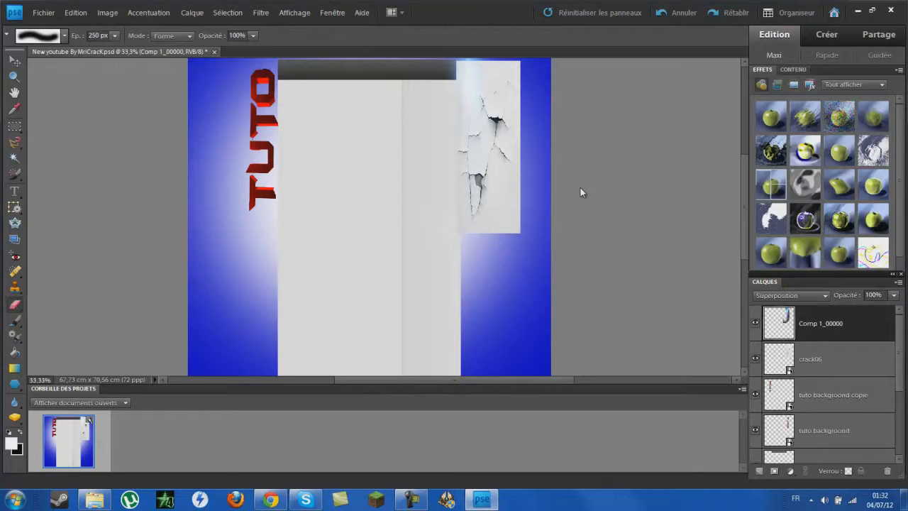
{"action": "left_click", "coordinate": [783, 295]}
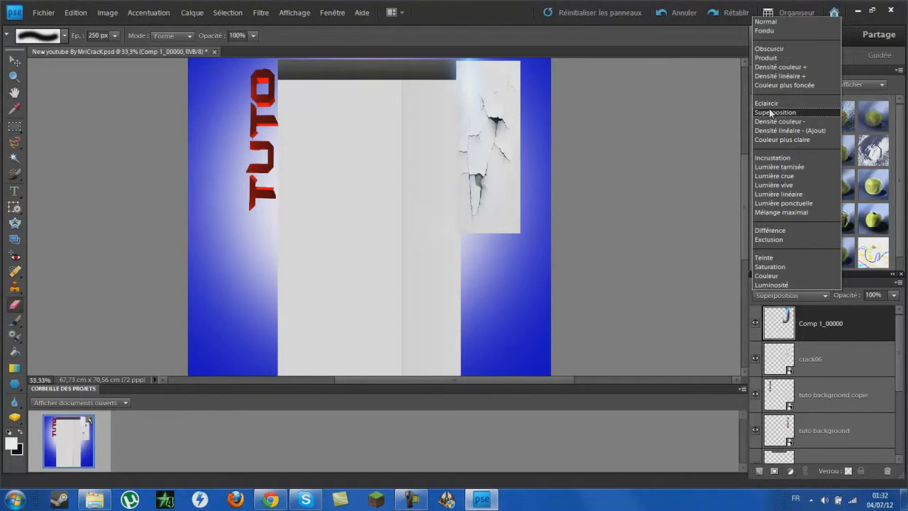
{"action": "left_click", "coordinate": [811, 357]}
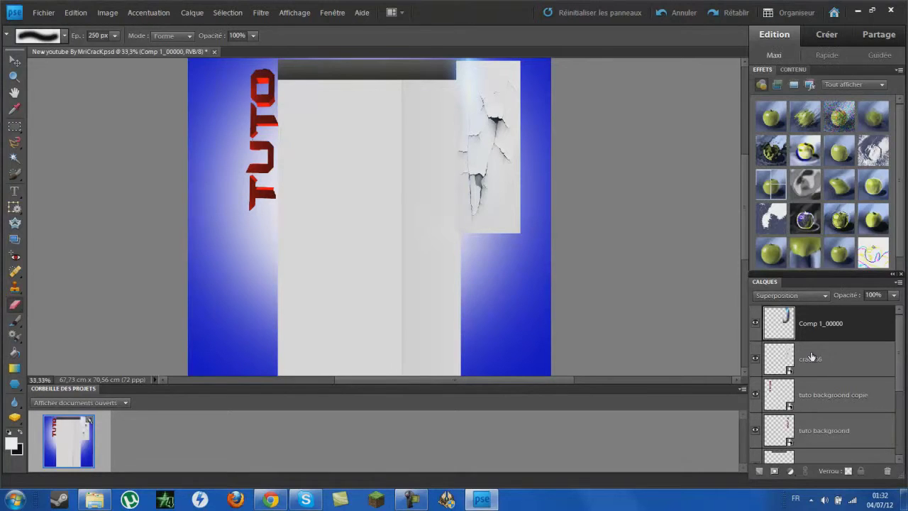
{"action": "left_click", "coordinate": [811, 356]}
{"action": "left_click", "coordinate": [788, 296]}
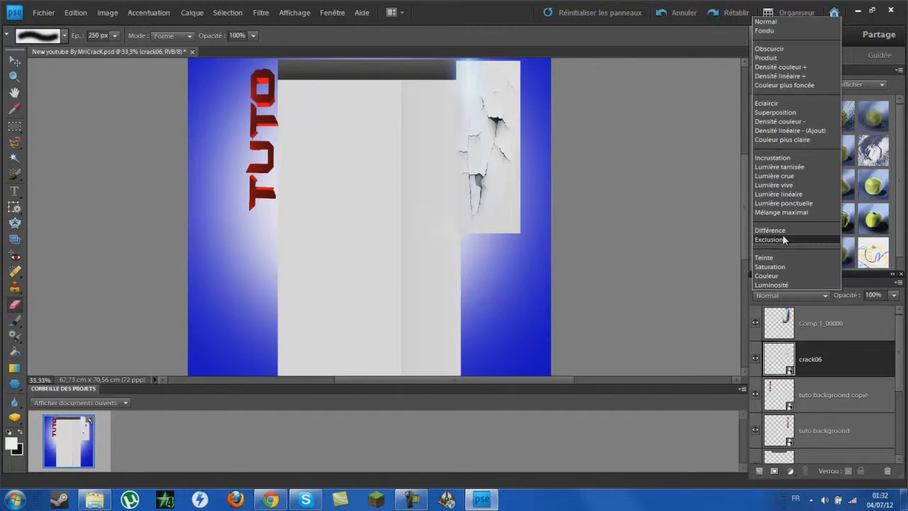
{"action": "left_click", "coordinate": [774, 112]}
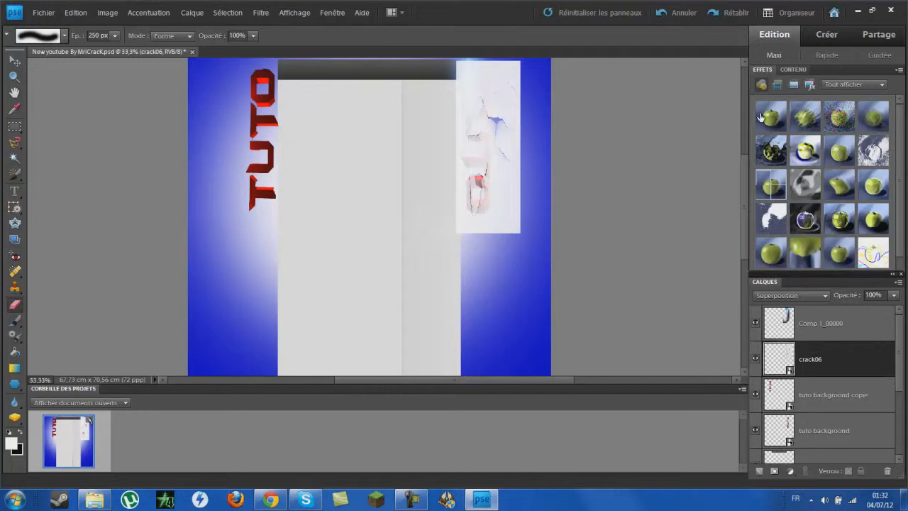
Narrow the crack06 layer to 50.5% of its width so it covers only the right TUTO logo
{"action": "left_click", "coordinate": [509, 171]}
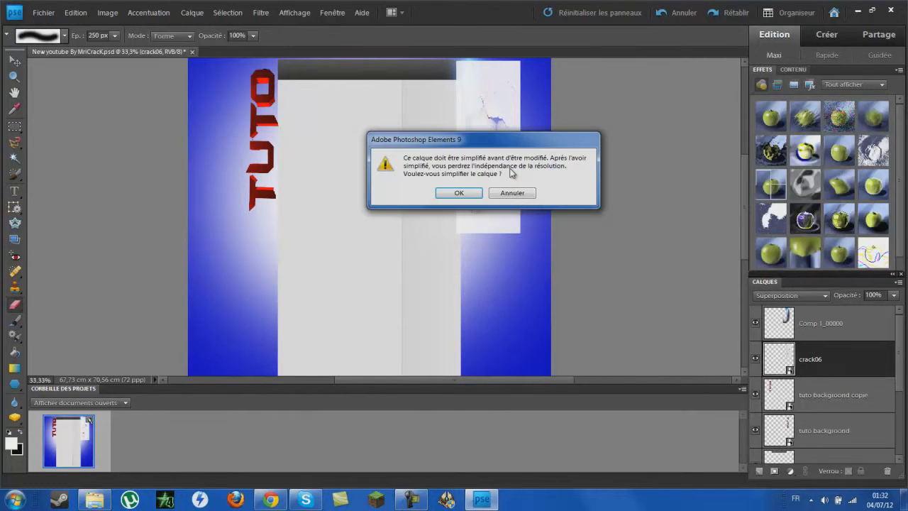
{"action": "left_click", "coordinate": [509, 198]}
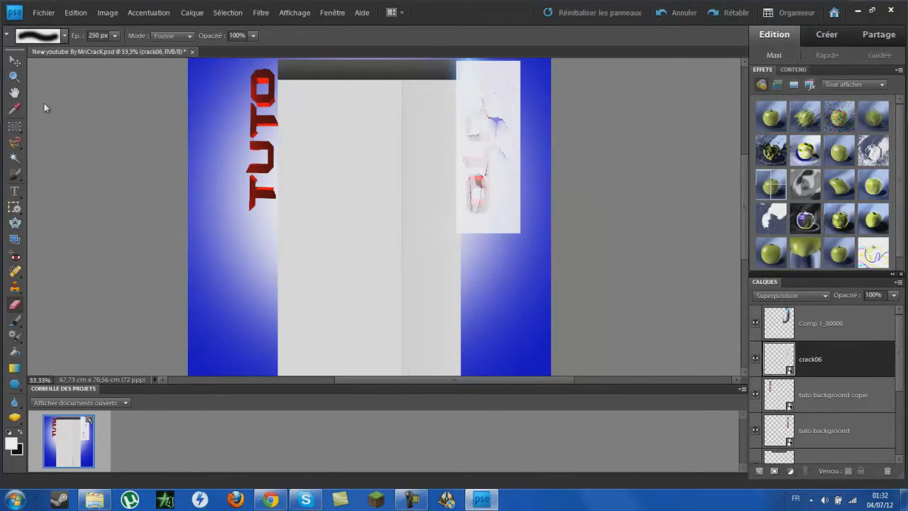
{"action": "left_click", "coordinate": [15, 62]}
{"action": "left_click_drag", "start_coordinate": [520, 147], "coordinate": [463, 147]}
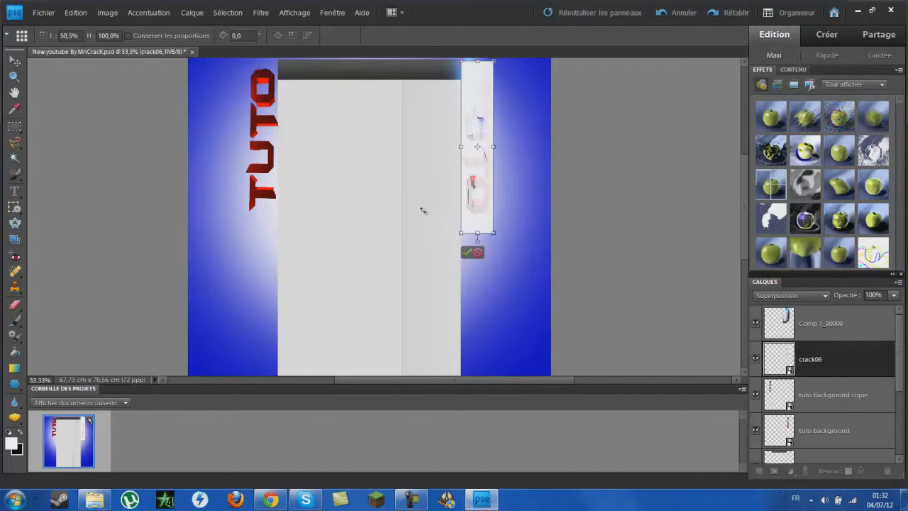
Move the tuto background layer to the top of the layer stack, above Comp 1_00000
{"action": "left_click_drag", "start_coordinate": [899, 358], "coordinate": [904, 378]}
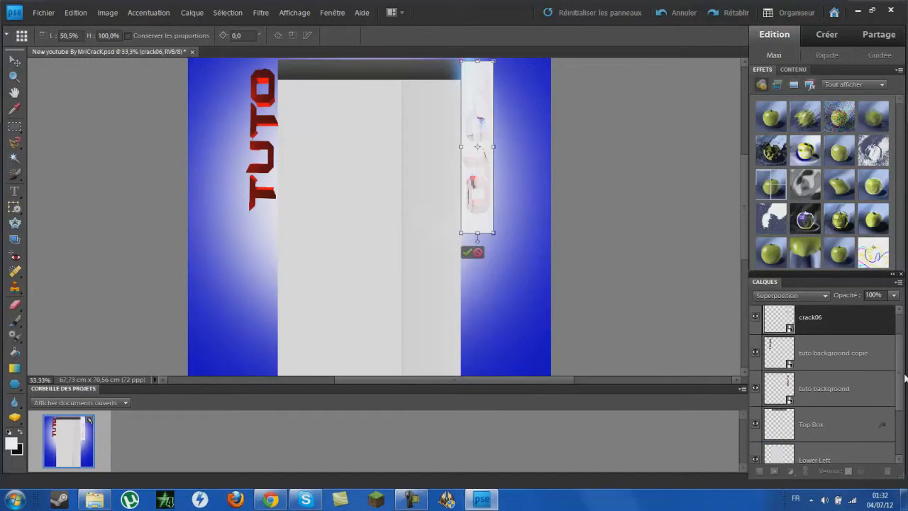
{"action": "scroll", "coordinate": [894, 380], "scroll_direction": "up", "scroll_amount": 2}
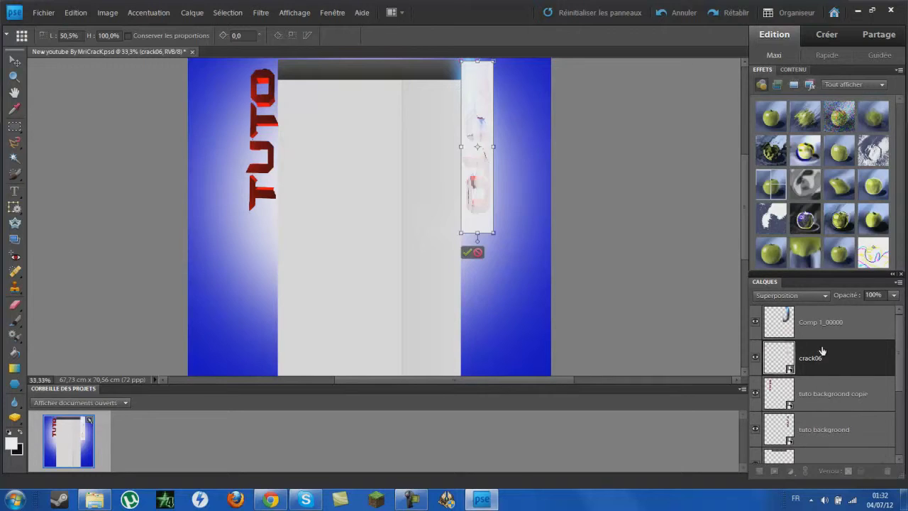
{"action": "left_click_drag", "start_coordinate": [877, 425], "coordinate": [843, 324]}
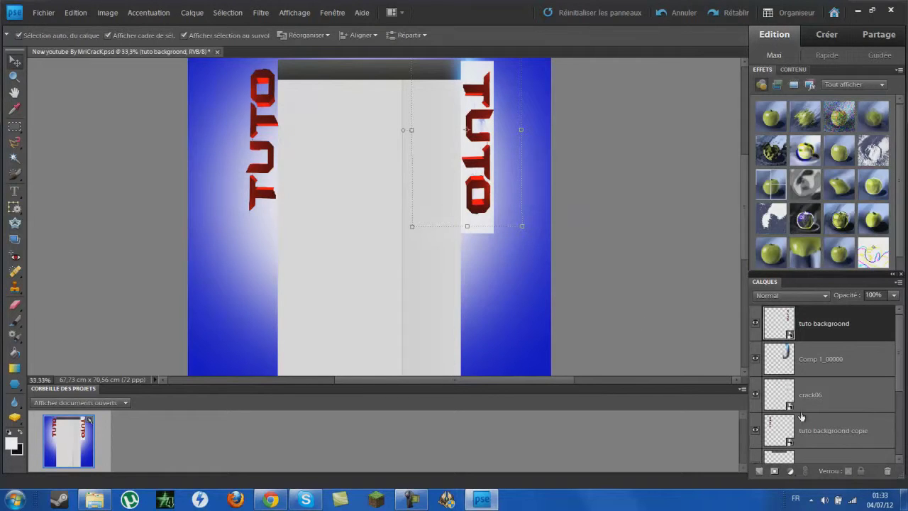
Delete the crack06 layer
{"action": "right_click", "coordinate": [811, 402]}
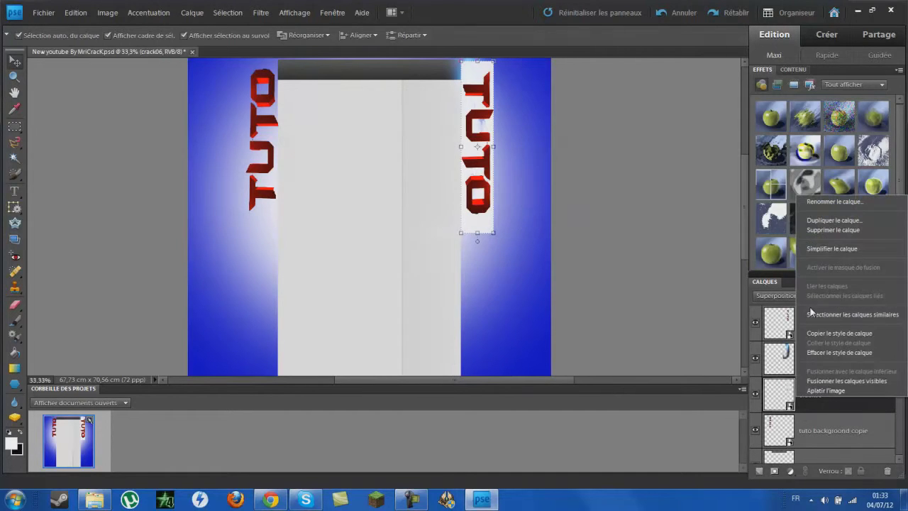
{"action": "left_click", "coordinate": [817, 230]}
{"action": "left_click", "coordinate": [437, 189]}
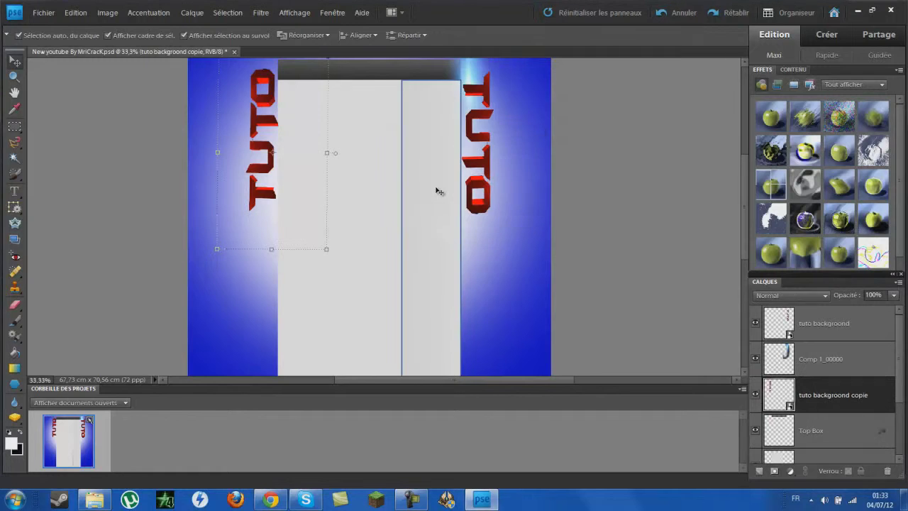
Look through the Poussière and Powder folders inside Photos utiles for an effect image to import
{"action": "left_click", "coordinate": [53, 13]}
{"action": "left_click", "coordinate": [84, 173]}
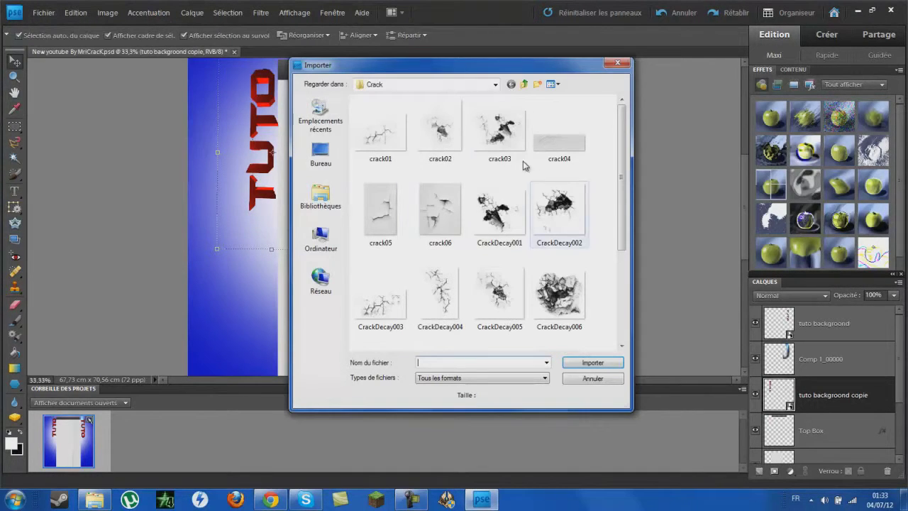
{"action": "left_click", "coordinate": [524, 85]}
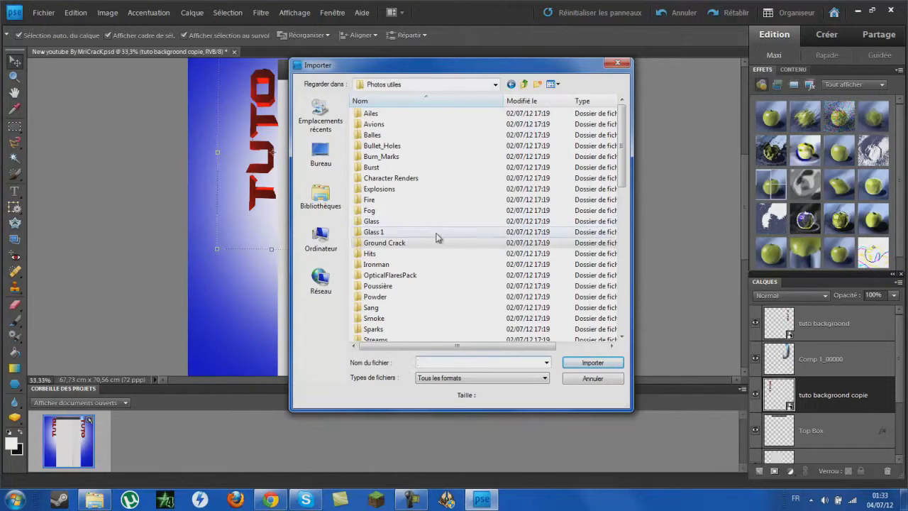
{"action": "double_click", "coordinate": [412, 285]}
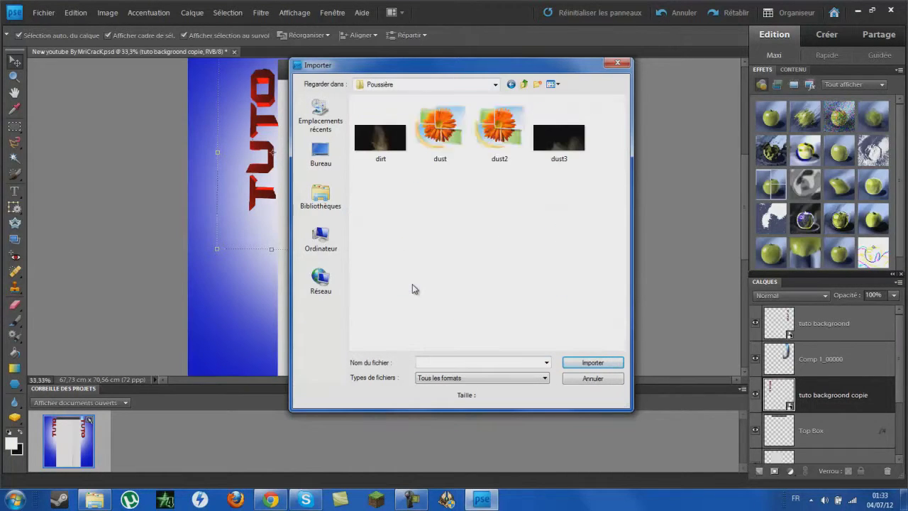
{"action": "left_click", "coordinate": [524, 84]}
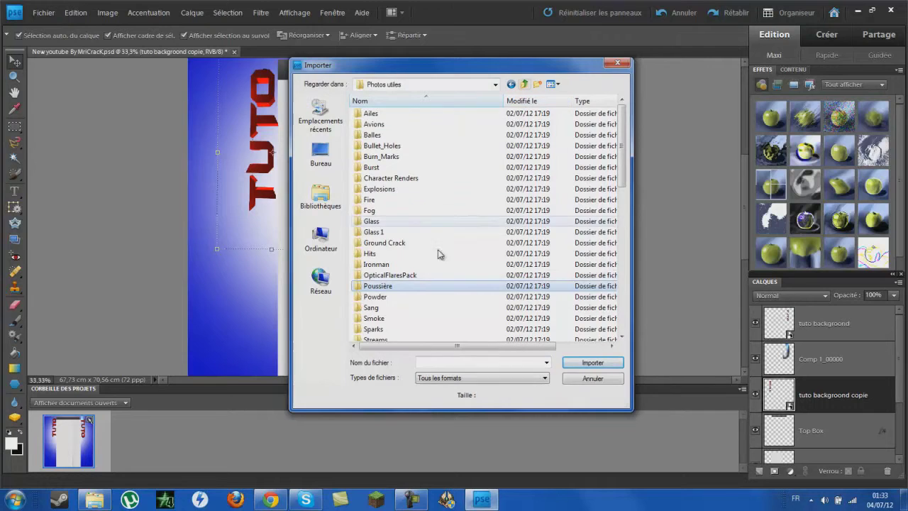
{"action": "double_click", "coordinate": [413, 301]}
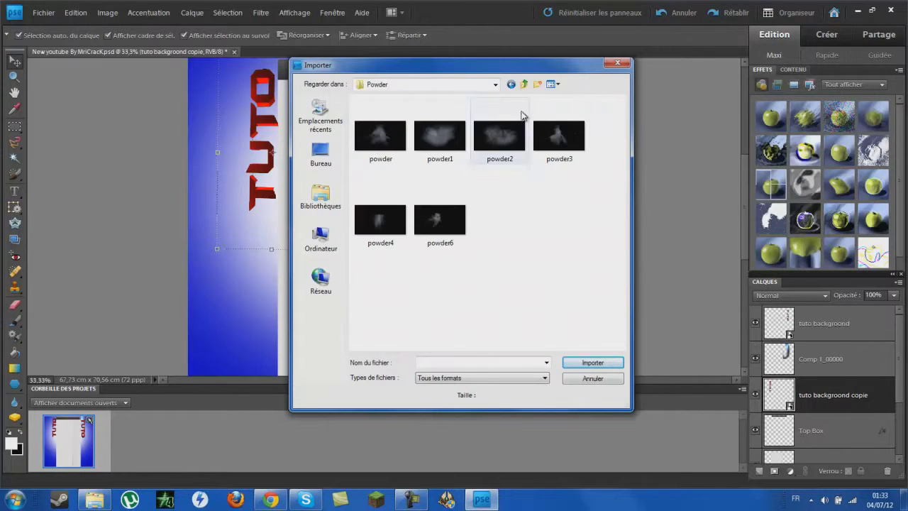
Import the sparks image from the Sparks folder and place it over the upper part of the right TUTO logo
{"action": "left_click", "coordinate": [525, 85]}
{"action": "scroll", "coordinate": [446, 310], "scroll_direction": "down", "scroll_amount": 1}
{"action": "scroll", "coordinate": [446, 310], "scroll_direction": "down", "scroll_amount": 1}
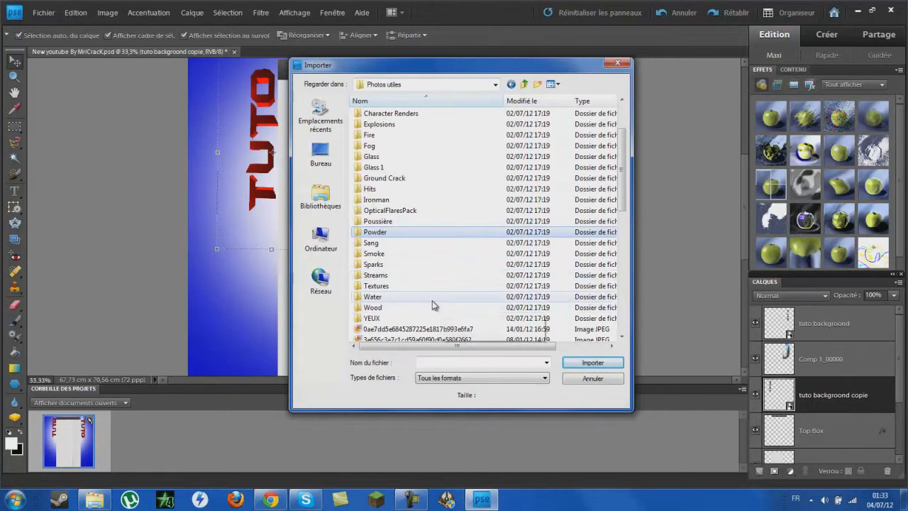
{"action": "left_click", "coordinate": [407, 264]}
{"action": "double_click", "coordinate": [410, 268]}
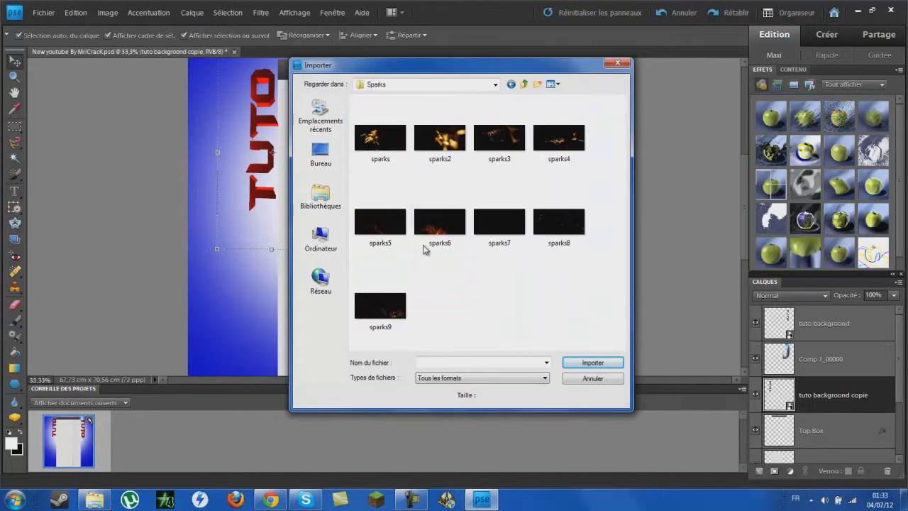
{"action": "double_click", "coordinate": [380, 138]}
{"action": "left_click_drag", "start_coordinate": [445, 199], "coordinate": [564, 112]}
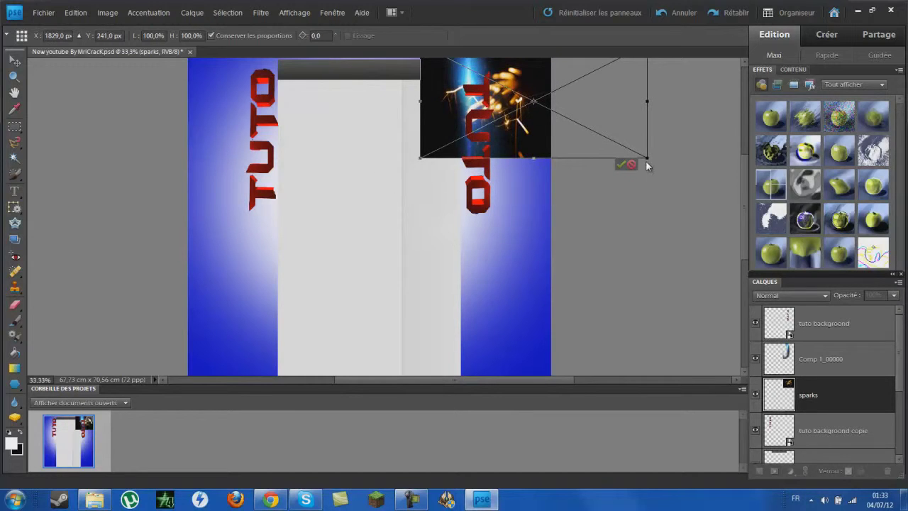
{"action": "left_click", "coordinate": [620, 164]}
Set the sparks layer's blend mode to Superposition and narrow it to 65.5% of its width over the right TUTO logo
{"action": "left_click", "coordinate": [801, 294]}
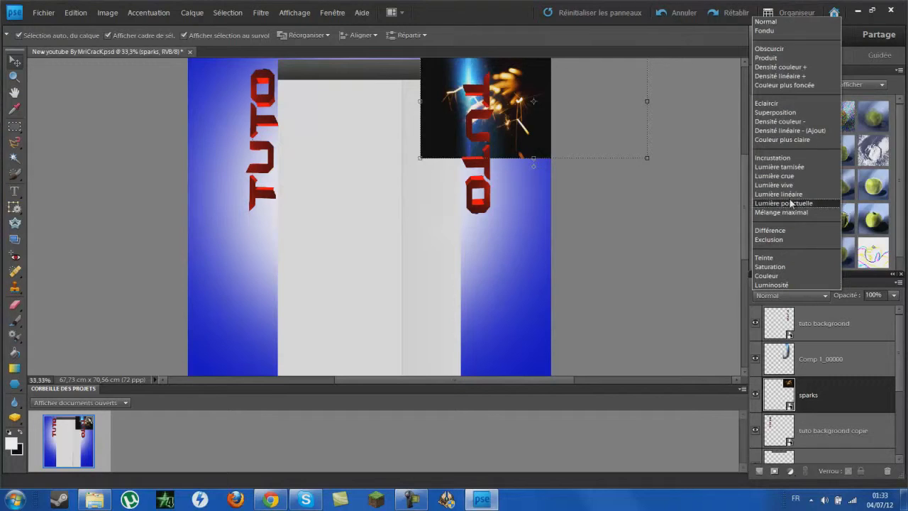
{"action": "left_click", "coordinate": [769, 113]}
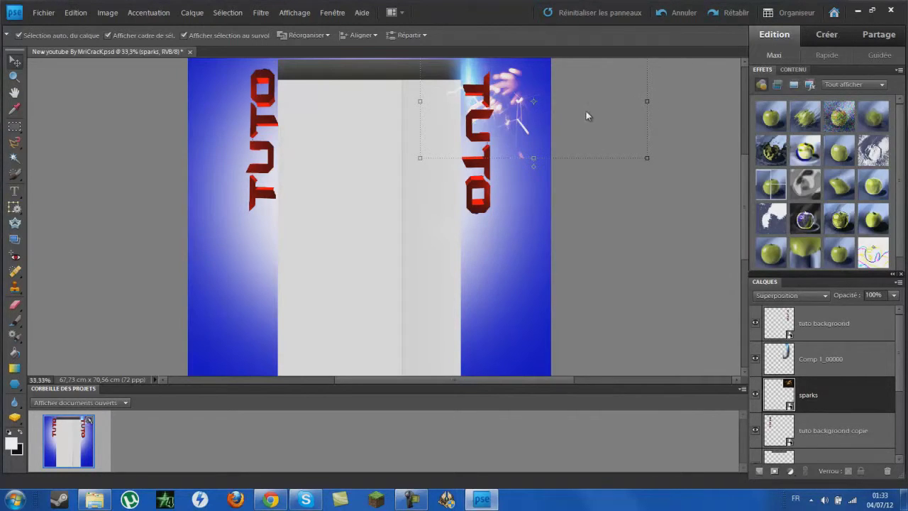
{"action": "left_click_drag", "start_coordinate": [648, 104], "coordinate": [536, 117]}
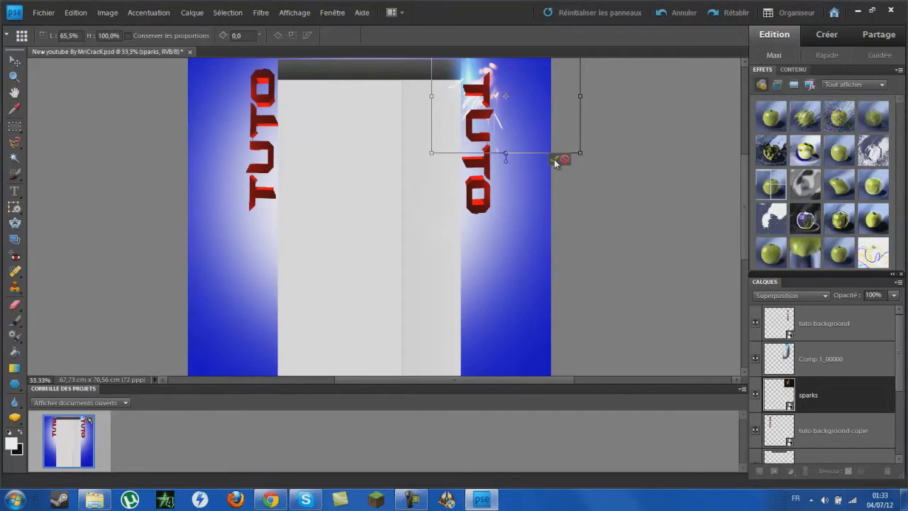
{"action": "left_click", "coordinate": [554, 158]}
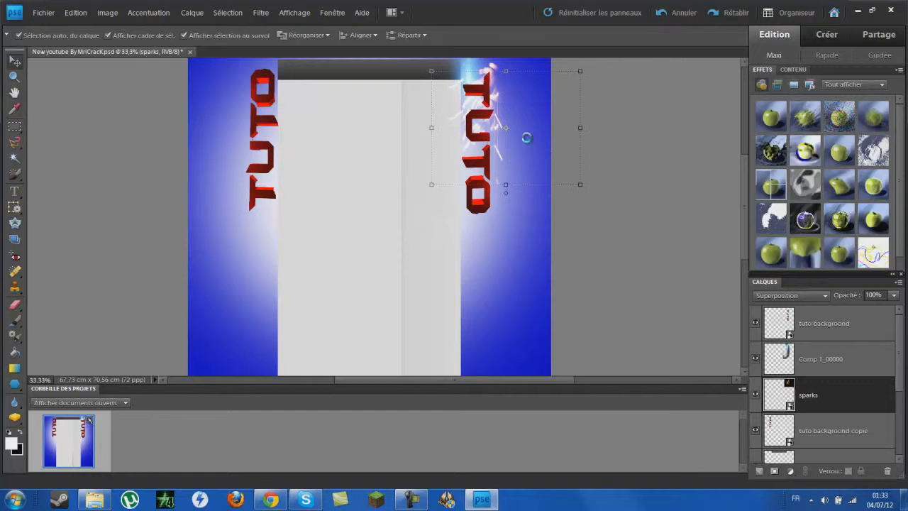
Duplicate the sparks layer three times, spacing the copies down along the right TUTO logo
{"action": "key", "text": "ctrl+j"}
{"action": "key", "text": "ctrl+j"}
{"action": "key", "text": "ctrl+j"}
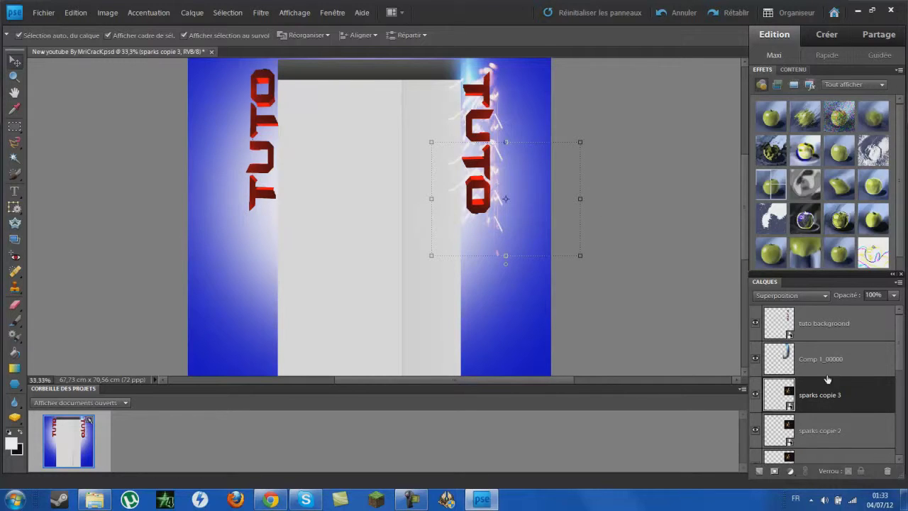
{"action": "left_click", "coordinate": [683, 162]}
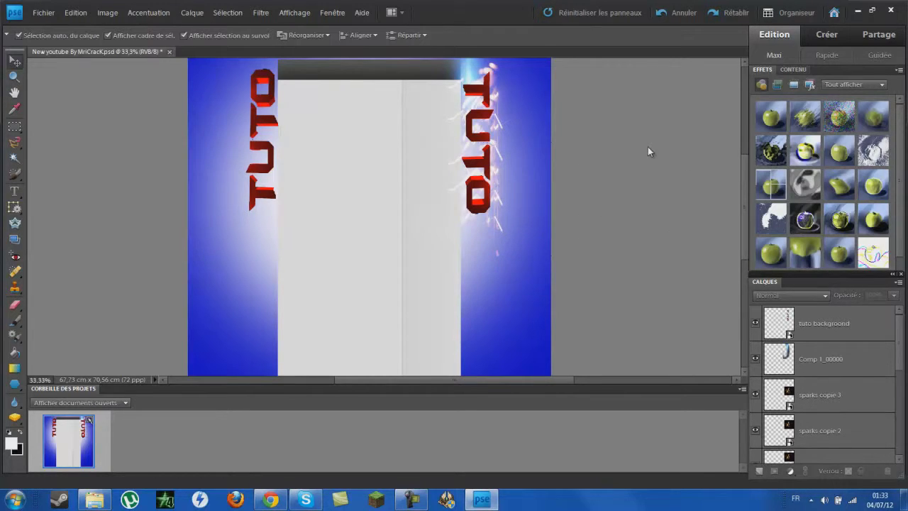
Move the tuto background layer below the sparks layers and simplify it for use with the Eraser tool
{"action": "left_click_drag", "start_coordinate": [826, 329], "coordinate": [831, 403]}
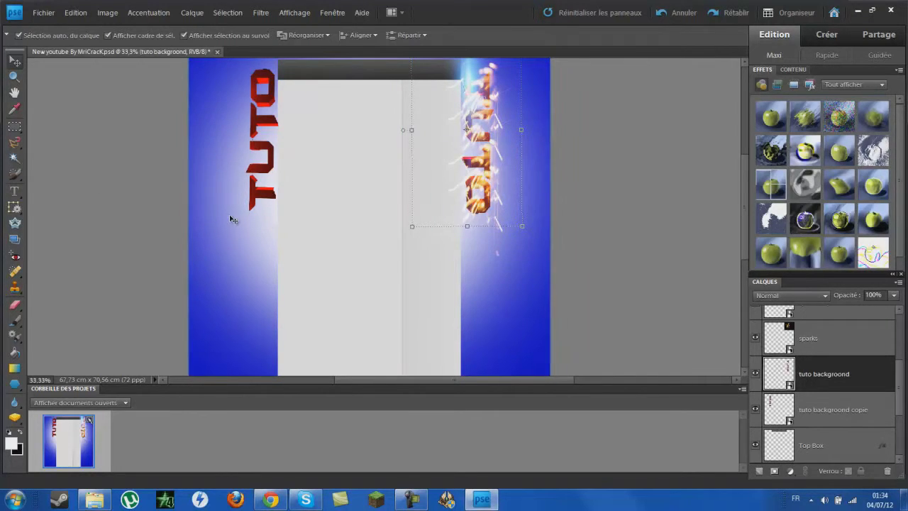
{"action": "left_click", "coordinate": [15, 305]}
{"action": "left_click", "coordinate": [444, 221]}
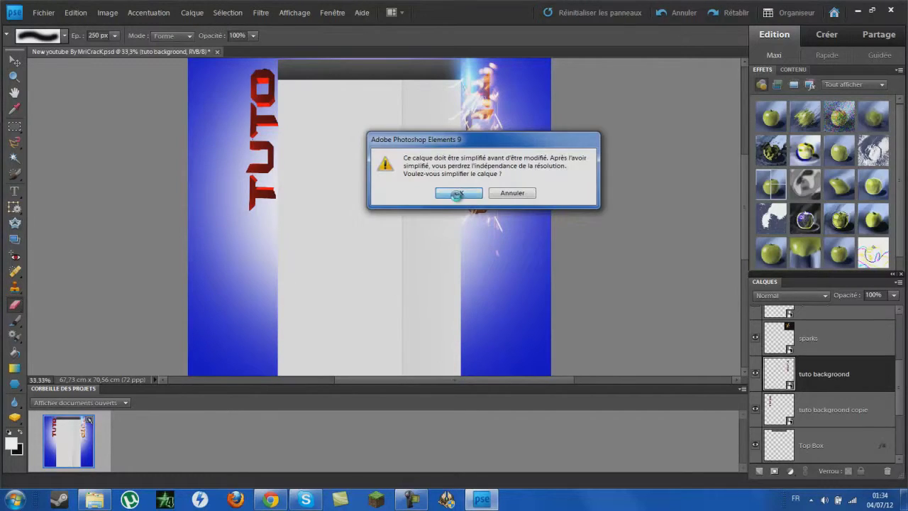
{"action": "left_click", "coordinate": [458, 194]}
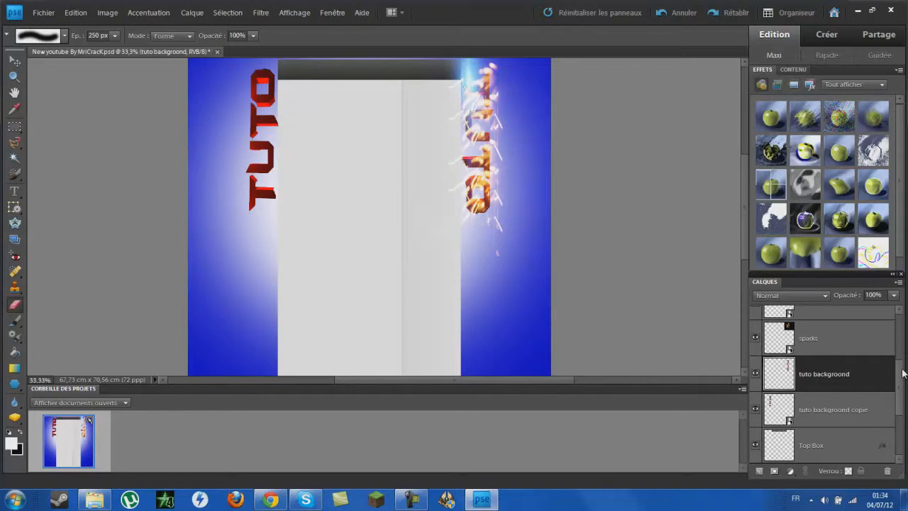
Select the sparks layer and its three copies together and try to erase on all of them at once
{"action": "left_click_drag", "start_coordinate": [900, 384], "coordinate": [905, 342]}
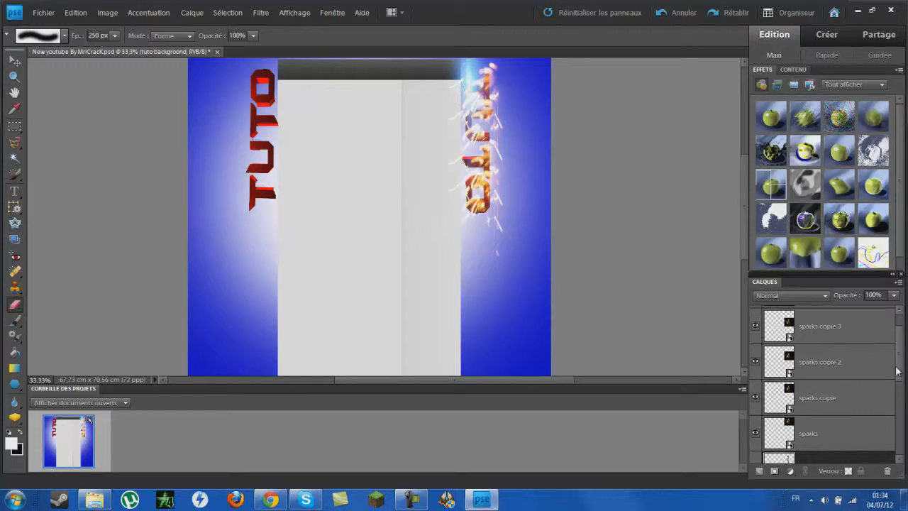
{"action": "left_click", "coordinate": [837, 433], "text": "ctrl"}
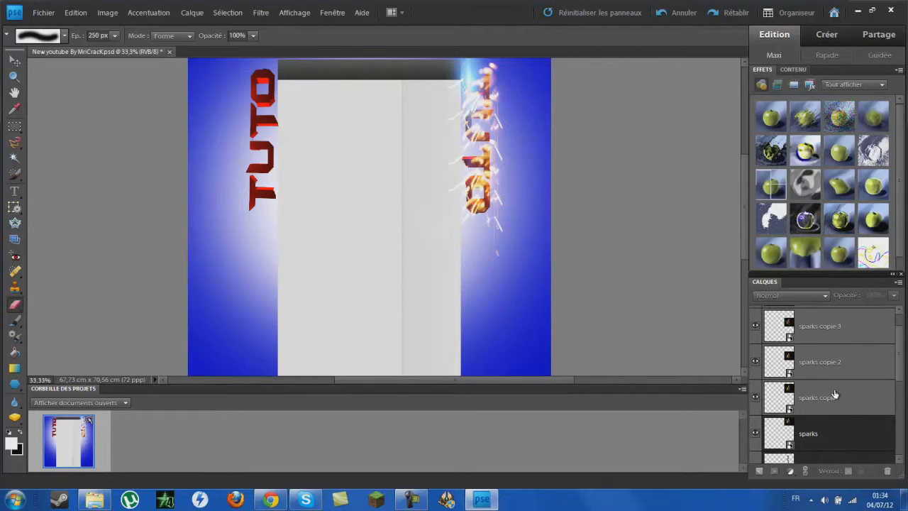
{"action": "left_click", "coordinate": [837, 398], "text": "ctrl"}
{"action": "scroll", "coordinate": [903, 387], "scroll_direction": "down", "scroll_amount": 1}
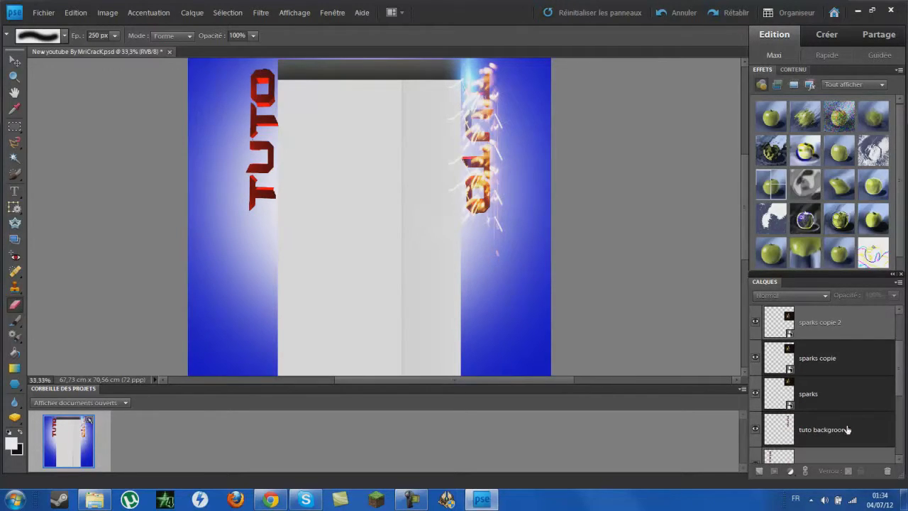
{"action": "left_click_drag", "start_coordinate": [901, 364], "coordinate": [905, 331]}
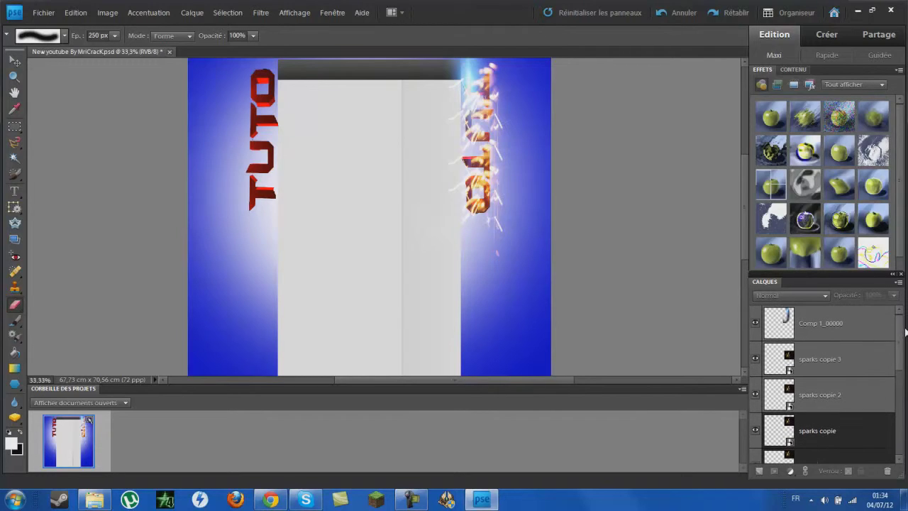
{"action": "left_click", "coordinate": [860, 391], "text": "ctrl"}
{"action": "left_click", "coordinate": [861, 370], "text": "ctrl"}
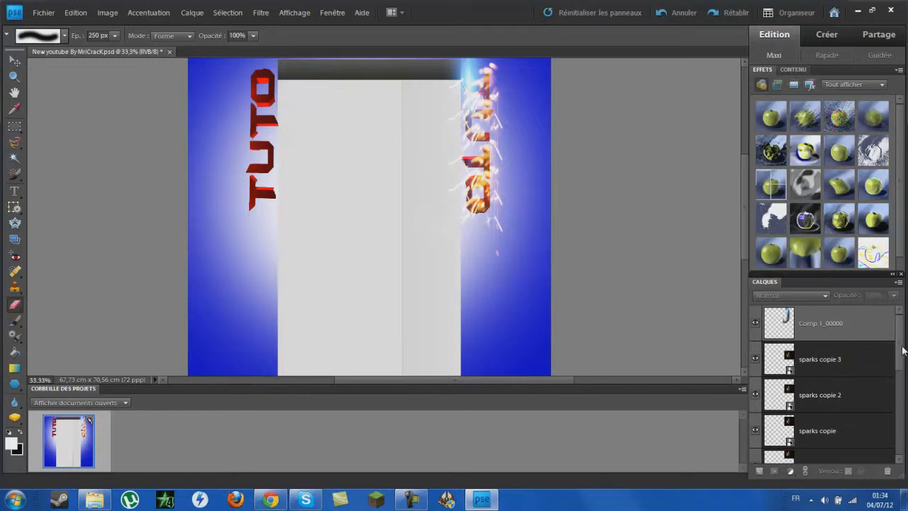
{"action": "left_click_drag", "start_coordinate": [902, 349], "coordinate": [902, 374]}
{"action": "left_click", "coordinate": [458, 206]}
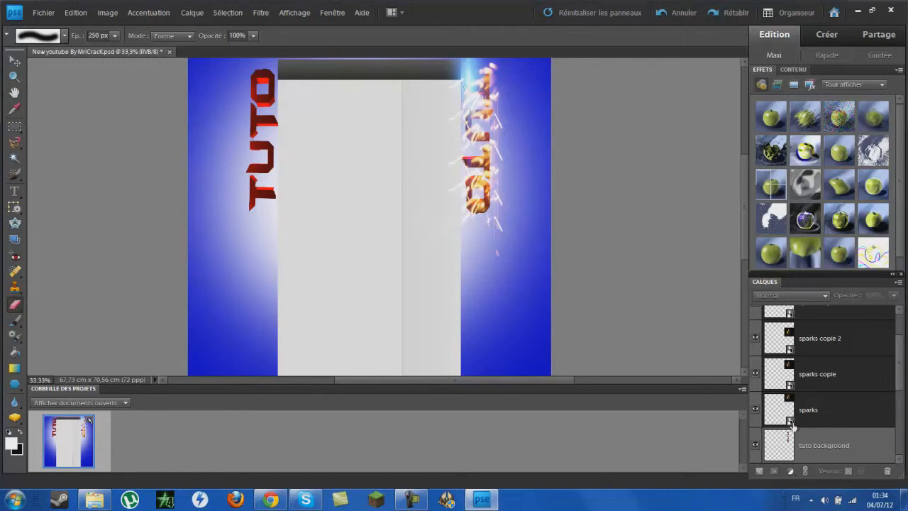
Simplify the sparks copie 3 layer and erase its stray sparks around the lower part of the right TUTO logo
{"action": "left_click", "coordinate": [820, 312]}
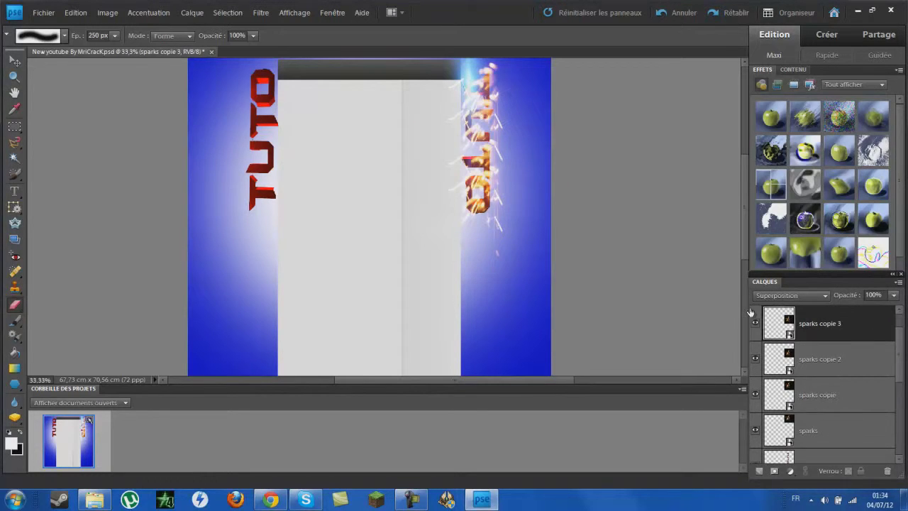
{"action": "left_click", "coordinate": [444, 208]}
{"action": "left_click", "coordinate": [405, 193]}
{"action": "mouse_move", "coordinate": [454, 140]}
{"action": "left_mouse_down"}
{"action": "mouse_move", "coordinate": [446, 92]}
{"action": "mouse_move", "coordinate": [443, 129]}
{"action": "mouse_move", "coordinate": [445, 79]}
{"action": "mouse_move", "coordinate": [433, 247]}
{"action": "mouse_move", "coordinate": [451, 180]}
{"action": "mouse_move", "coordinate": [447, 231]}
{"action": "mouse_move", "coordinate": [482, 276]}
{"action": "mouse_move", "coordinate": [502, 250]}
{"action": "mouse_move", "coordinate": [511, 253]}
{"action": "mouse_move", "coordinate": [519, 164]}
{"action": "mouse_move", "coordinate": [563, 205]}
{"action": "left_mouse_up"}
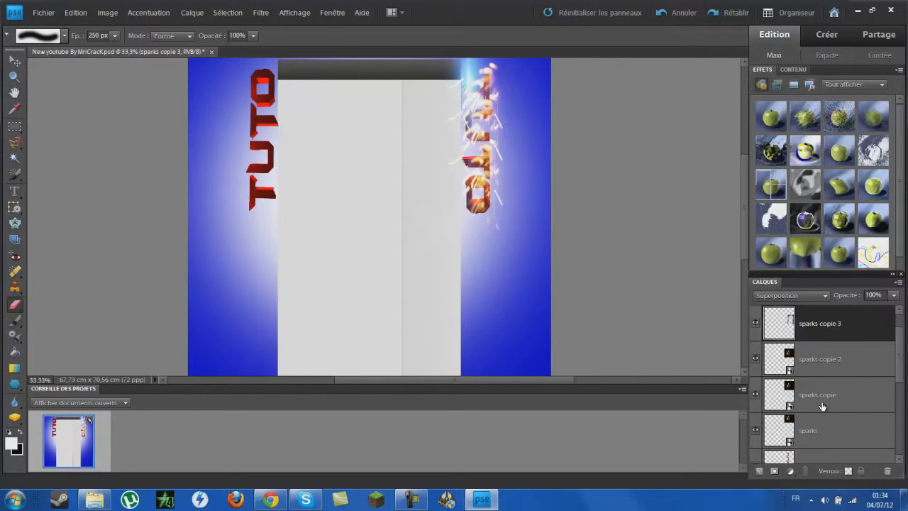
Simplify the sparks copie 2 layer and erase its stray sparks beside the lower half of the right TUTO logo
{"action": "left_click", "coordinate": [834, 361]}
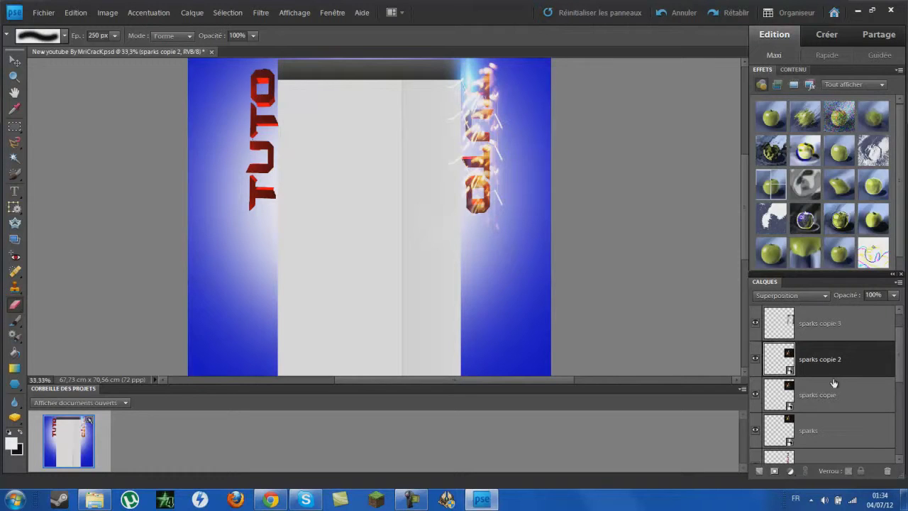
{"action": "left_click", "coordinate": [516, 201]}
{"action": "left_click", "coordinate": [462, 192]}
{"action": "mouse_move", "coordinate": [512, 209]}
{"action": "left_mouse_down"}
{"action": "mouse_move", "coordinate": [517, 182]}
{"action": "mouse_move", "coordinate": [492, 237]}
{"action": "mouse_move", "coordinate": [518, 212]}
{"action": "mouse_move", "coordinate": [513, 170]}
{"action": "mouse_move", "coordinate": [515, 209]}
{"action": "left_mouse_up"}
Simplify the sparks copie layer and erase its stray sparks around the middle of the right TUTO logo
{"action": "left_click", "coordinate": [829, 389]}
{"action": "left_click", "coordinate": [511, 146]}
{"action": "left_click", "coordinate": [462, 192]}
{"action": "mouse_move", "coordinate": [502, 177]}
{"action": "left_mouse_down"}
{"action": "mouse_move", "coordinate": [517, 126]}
{"action": "mouse_move", "coordinate": [512, 173]}
{"action": "mouse_move", "coordinate": [504, 145]}
{"action": "mouse_move", "coordinate": [500, 160]}
{"action": "mouse_move", "coordinate": [449, 172]}
{"action": "mouse_move", "coordinate": [446, 149]}
{"action": "mouse_move", "coordinate": [446, 175]}
{"action": "mouse_move", "coordinate": [448, 115]}
{"action": "mouse_move", "coordinate": [457, 168]}
{"action": "left_mouse_up"}
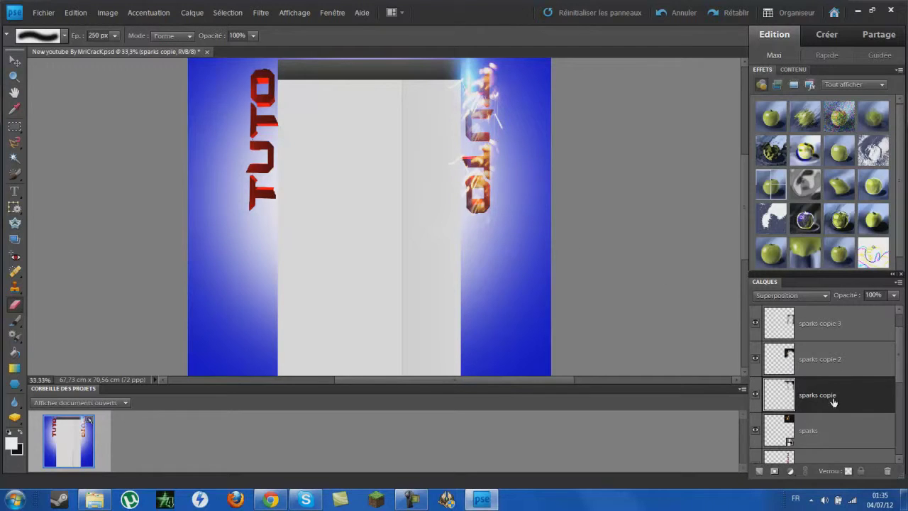
Simplify the original sparks layer and erase its stray sparks around the upper part of the right TUTO logo
{"action": "left_click", "coordinate": [826, 430]}
{"action": "left_click", "coordinate": [434, 108]}
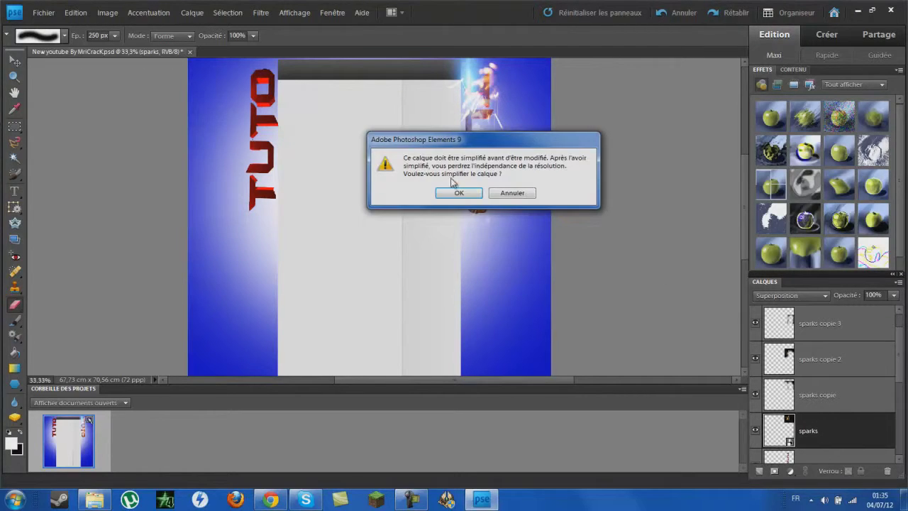
{"action": "left_click", "coordinate": [458, 192]}
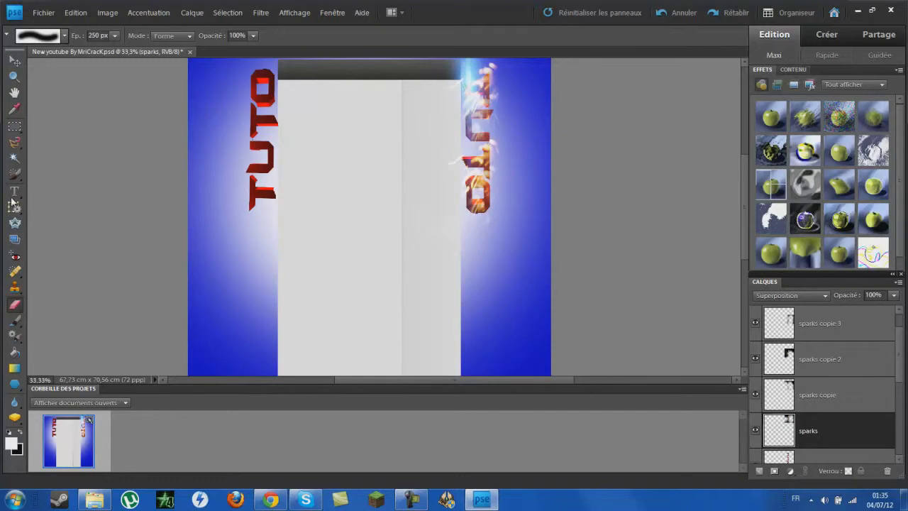
Import the skin_minecraft_01_prev image from the desktop (Bureau)
{"action": "left_click", "coordinate": [43, 12]}
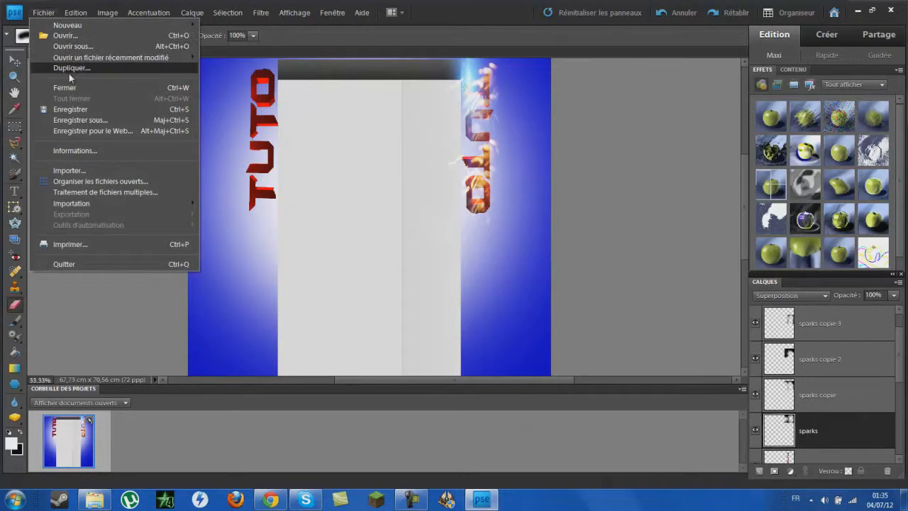
{"action": "left_click", "coordinate": [93, 169]}
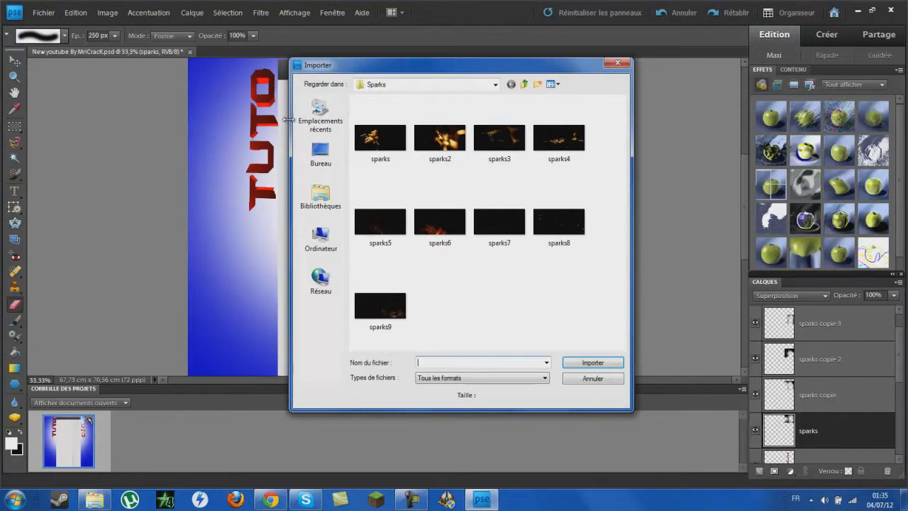
{"action": "left_click", "coordinate": [318, 154]}
{"action": "scroll", "coordinate": [462, 335], "scroll_direction": "down", "scroll_amount": 5}
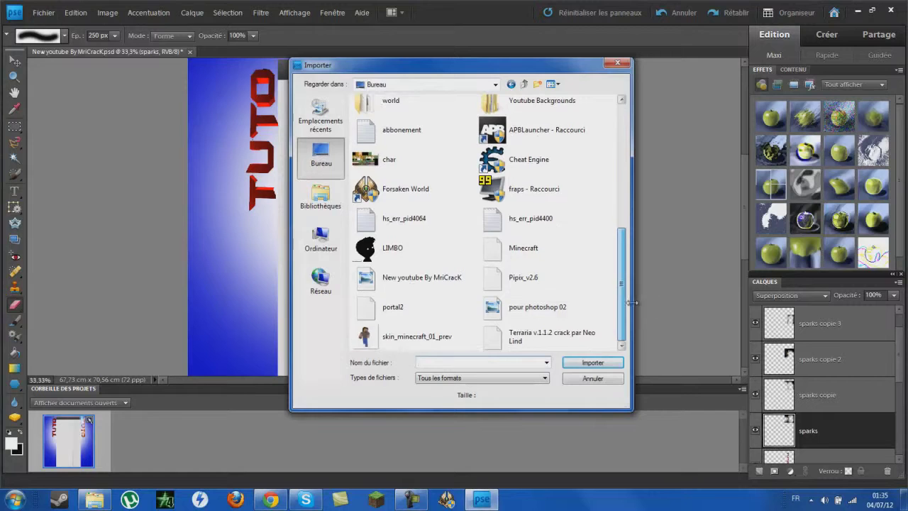
{"action": "double_click", "coordinate": [461, 333]}
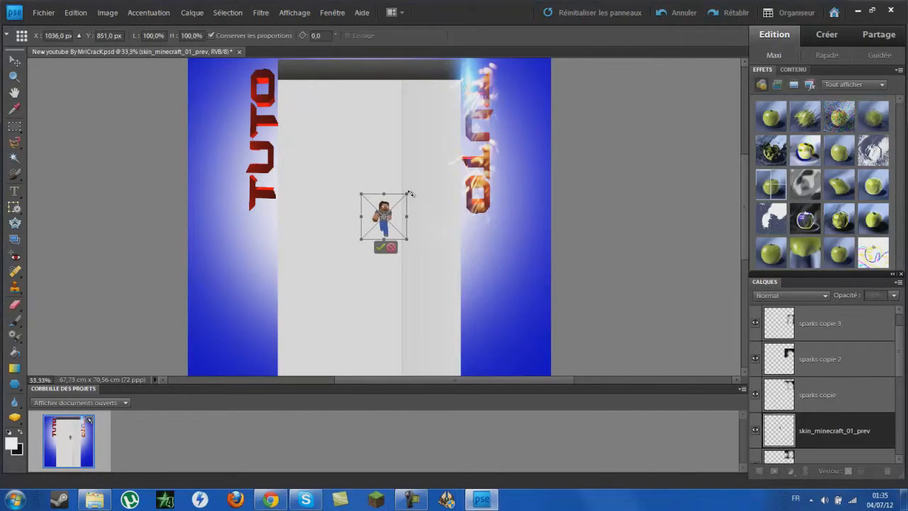
Enlarge the Minecraft character to about 232.9%, rotate it about 25.2°, and place it over the top of the right TUTO logo
{"action": "left_click_drag", "start_coordinate": [407, 191], "coordinate": [515, 104]}
{"action": "left_click_drag", "start_coordinate": [555, 148], "coordinate": [547, 168]}
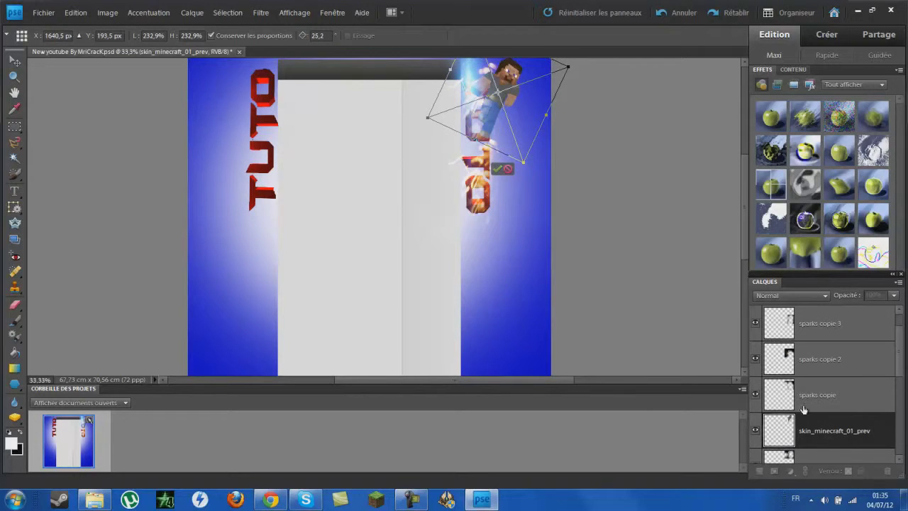
{"action": "key", "text": "e"}
{"action": "scroll", "coordinate": [822, 425], "scroll_direction": "down", "scroll_amount": 5}
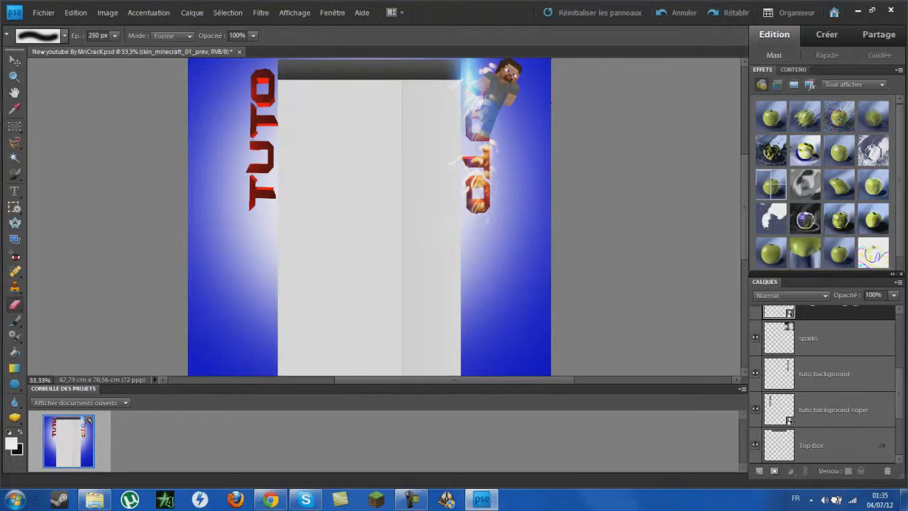
Simplify the skin_minecraft_01_prev layer
{"action": "scroll", "coordinate": [822, 426], "scroll_direction": "down", "scroll_amount": 5}
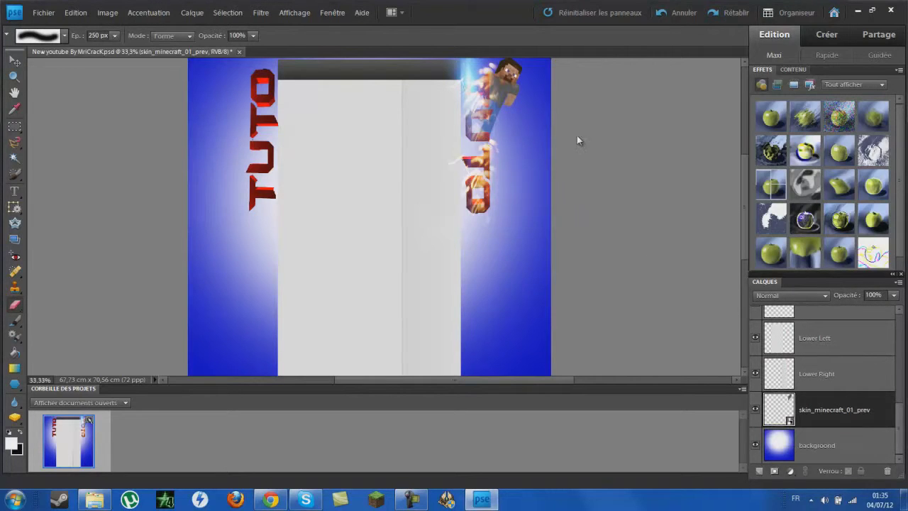
{"action": "left_click", "coordinate": [629, 128]}
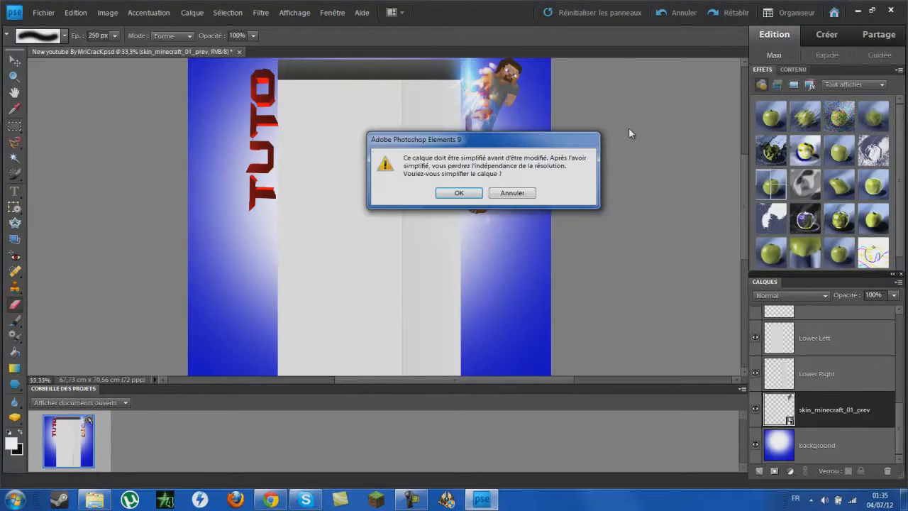
{"action": "left_click", "coordinate": [462, 191]}
Import the flames2 image from the Fire folder inside Photos utiles on the desktop (Bureau)
{"action": "left_click", "coordinate": [15, 63]}
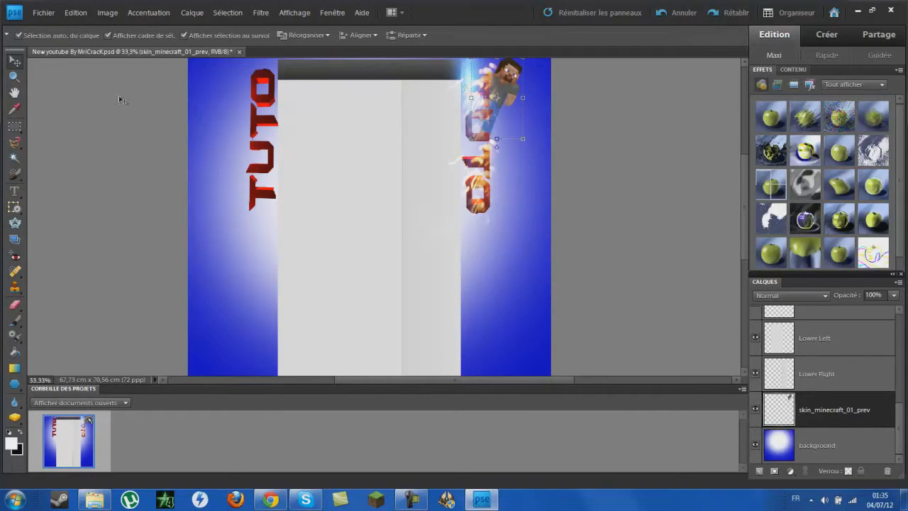
{"action": "left_click", "coordinate": [44, 13]}
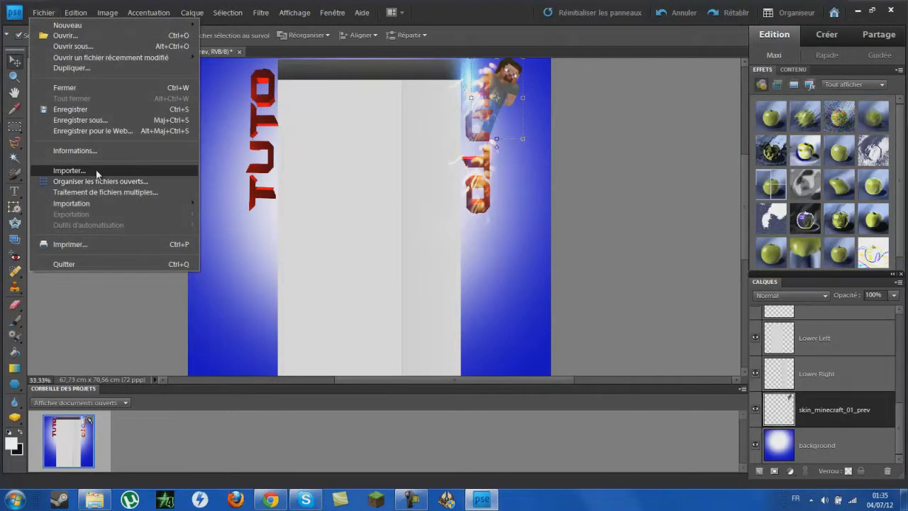
{"action": "left_click", "coordinate": [107, 168]}
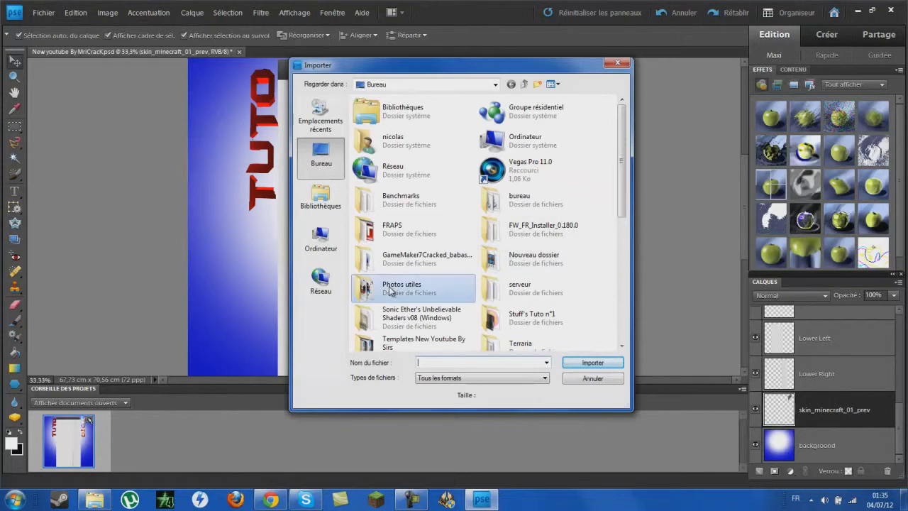
{"action": "double_click", "coordinate": [425, 288]}
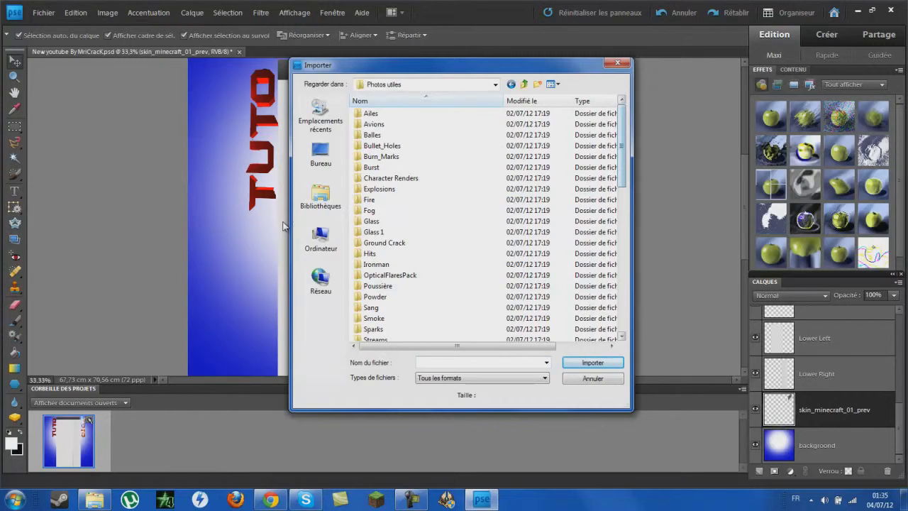
{"action": "double_click", "coordinate": [390, 201]}
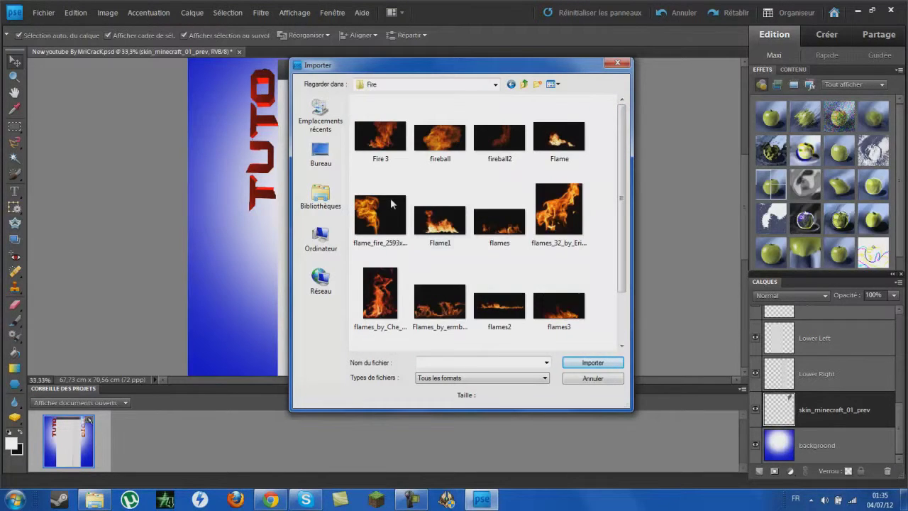
{"action": "double_click", "coordinate": [500, 307]}
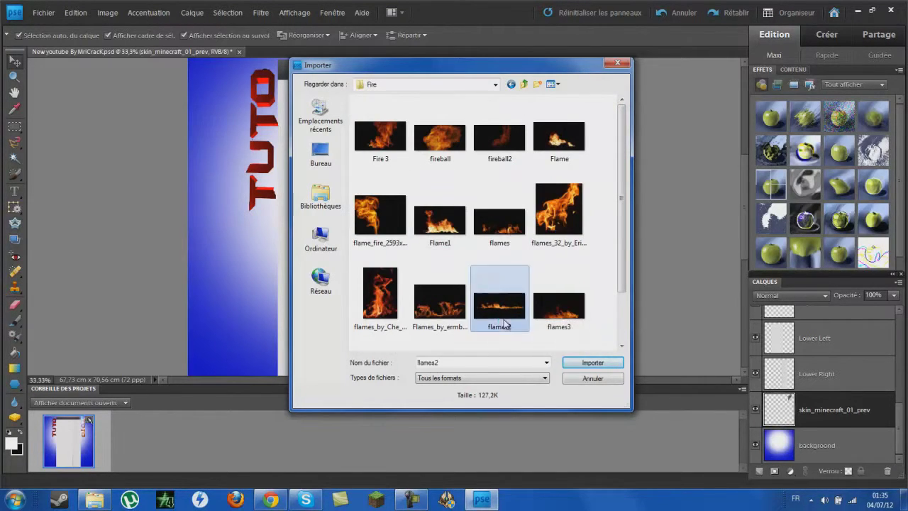
Rotate the imported flames to about -90.5°, scale their width to about 87.4%, and place them over the left TUTO logo
{"action": "left_click_drag", "start_coordinate": [500, 277], "coordinate": [426, 136]}
{"action": "left_click_drag", "start_coordinate": [413, 192], "coordinate": [298, 134]}
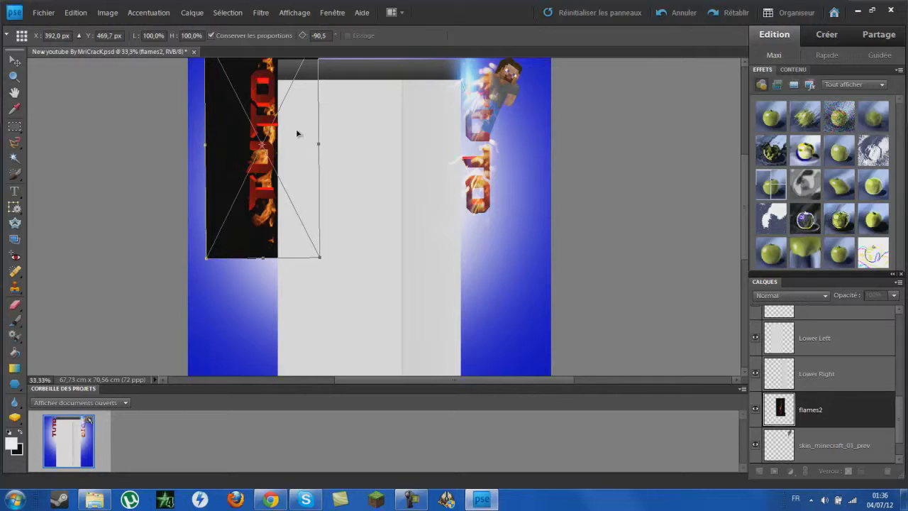
{"action": "left_click_drag", "start_coordinate": [263, 257], "coordinate": [262, 230]}
{"action": "left_click_drag", "start_coordinate": [264, 164], "coordinate": [266, 182]}
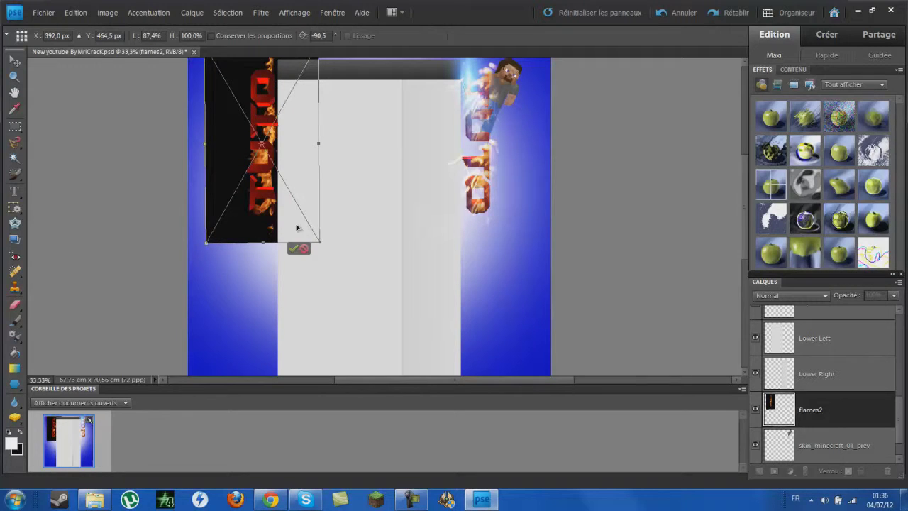
{"action": "left_click", "coordinate": [293, 247]}
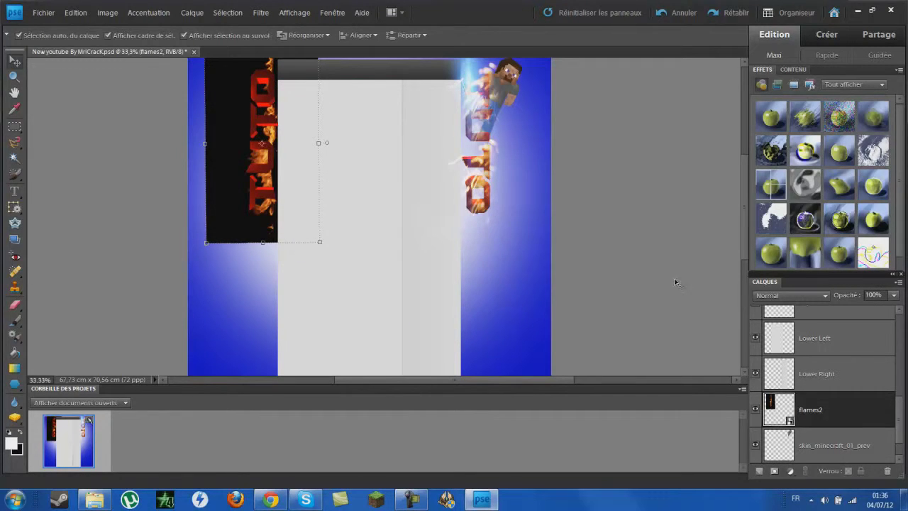
Set the flames2 blend mode to Superposition and place a duplicate, rotated about -177.5°, along the left TUTO logo's outer edge
{"action": "left_click", "coordinate": [766, 296]}
{"action": "left_click", "coordinate": [780, 115]}
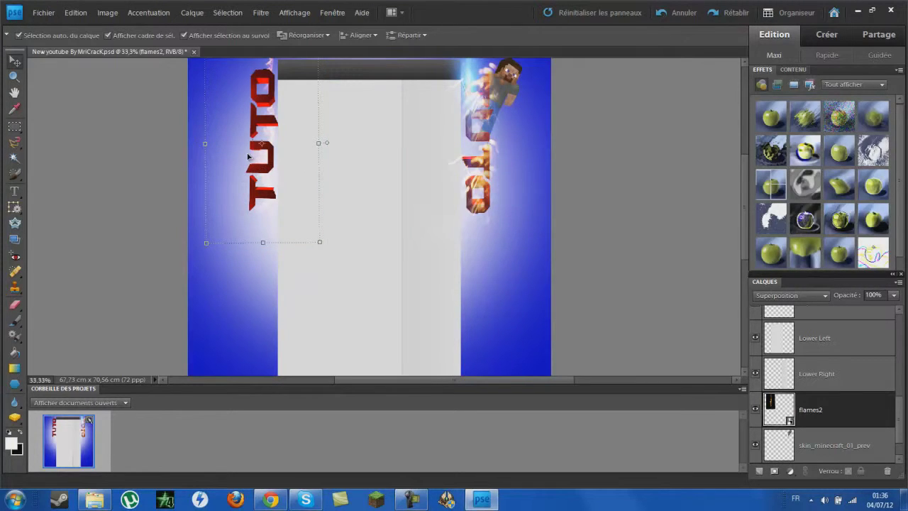
{"action": "left_click_drag", "start_coordinate": [251, 153], "coordinate": [219, 149]}
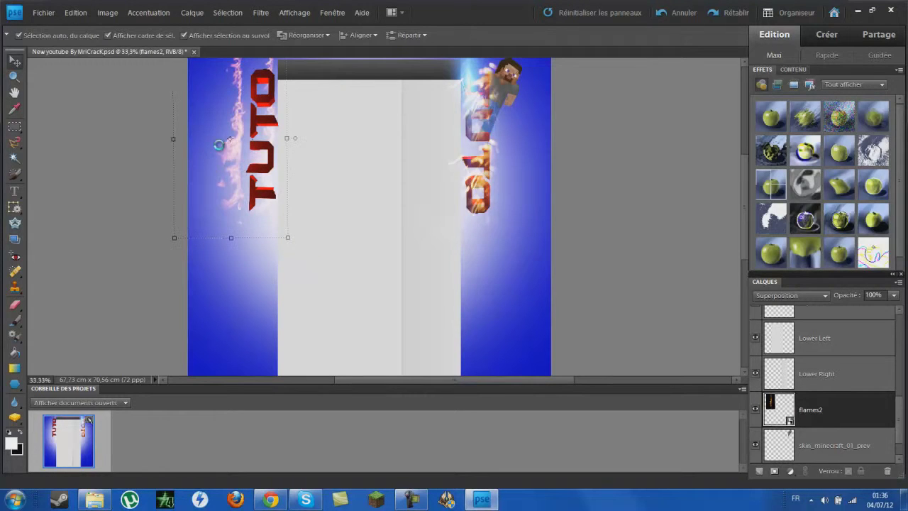
{"action": "left_click", "coordinate": [290, 239]}
{"action": "left_click_drag", "start_coordinate": [290, 241], "coordinate": [266, 130]}
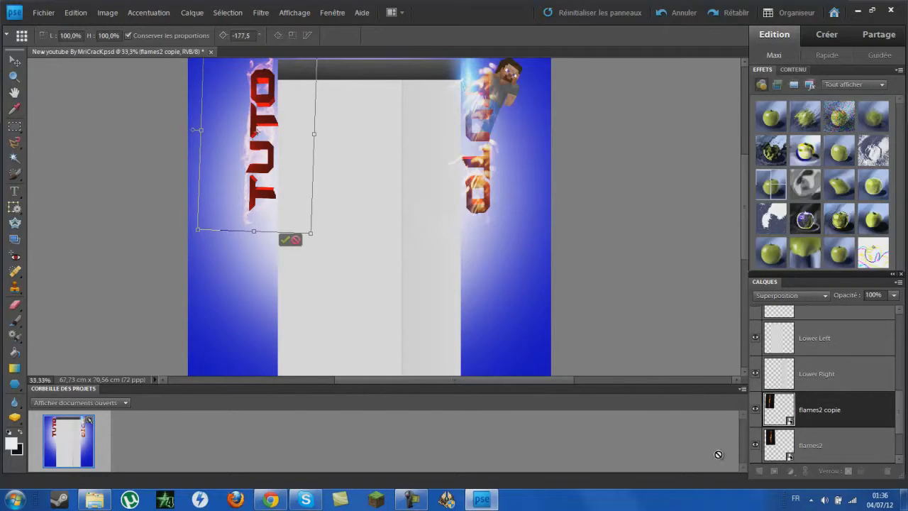
{"action": "key", "text": "Return"}
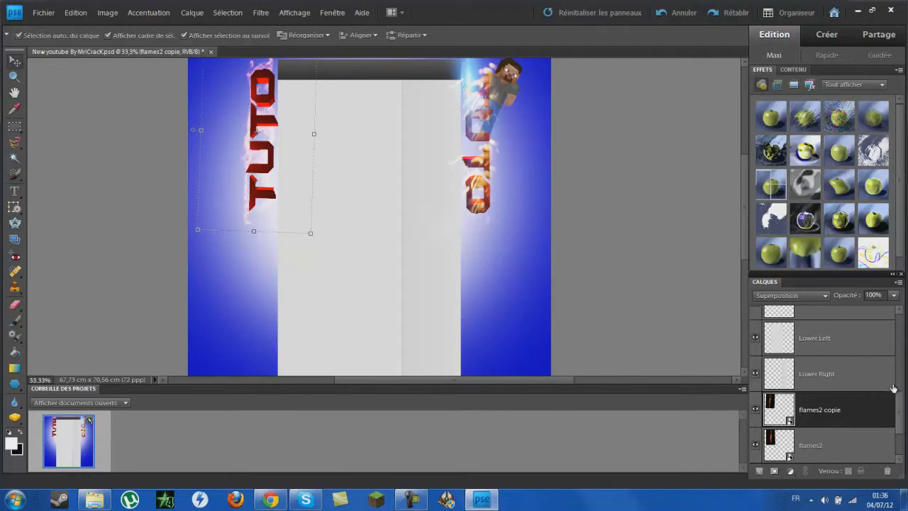
Create a new layer named noir above flames2 copie
{"action": "left_click", "coordinate": [758, 471]}
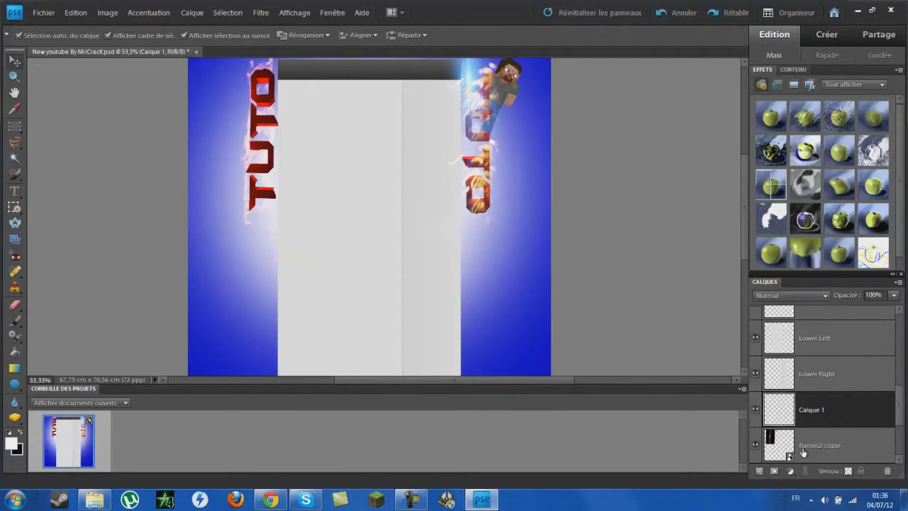
{"action": "double_click", "coordinate": [812, 411]}
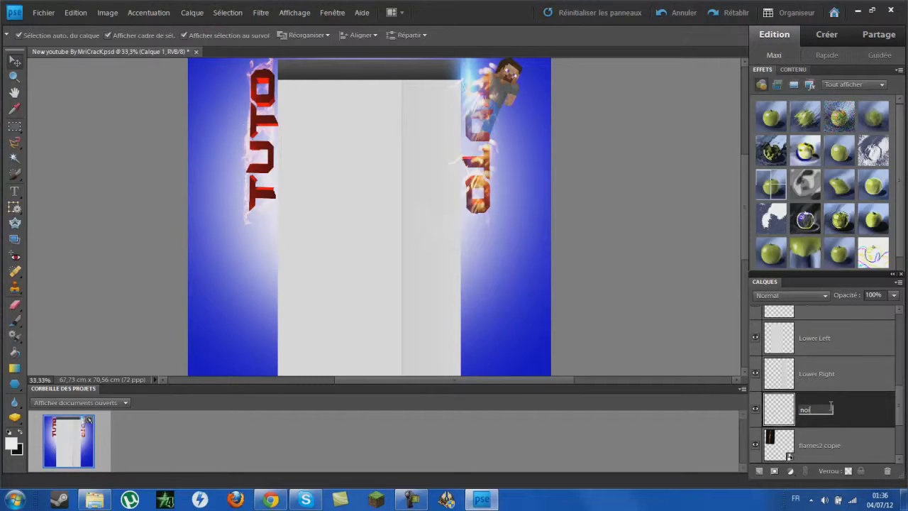
{"action": "type", "text": "noir"}
{"action": "key", "text": "Return"}
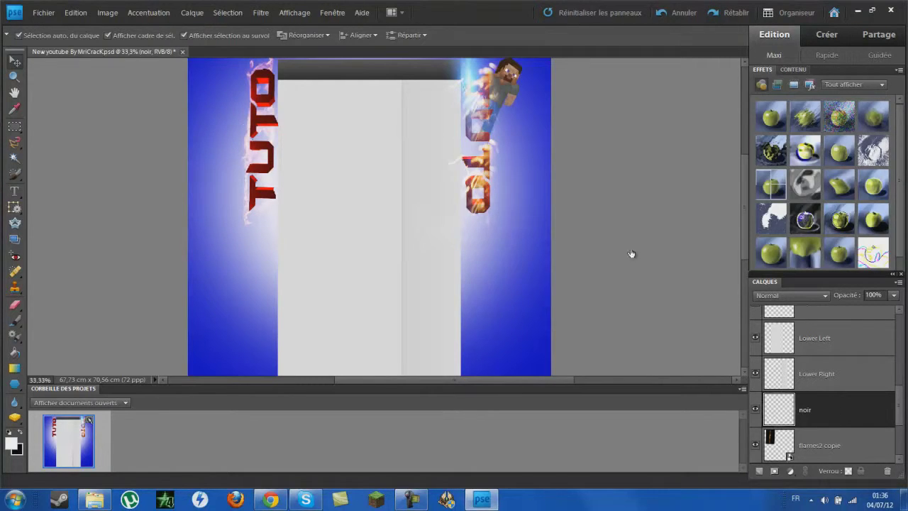
Set the foreground colour to black (000000) and fill the noir layer with it
{"action": "left_click", "coordinate": [10, 443]}
{"action": "left_click", "coordinate": [196, 350]}
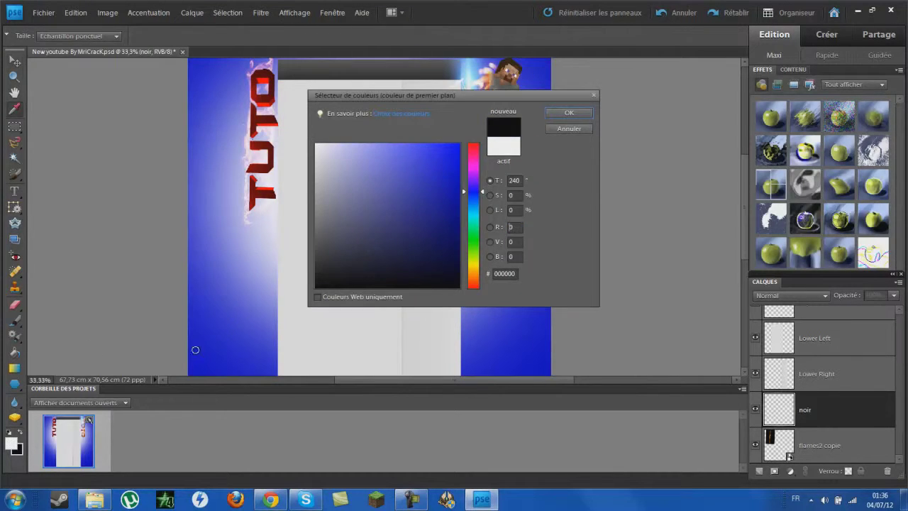
{"action": "left_click", "coordinate": [569, 113]}
{"action": "left_click", "coordinate": [14, 353]}
{"action": "left_click", "coordinate": [238, 312]}
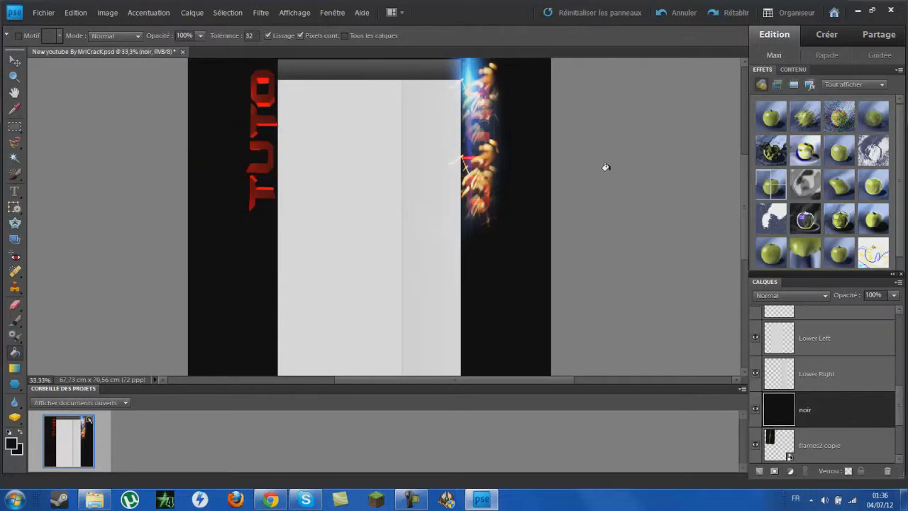
Move the flames2 copie and flames2 layers above Lower Right in the layer stack
{"action": "left_click_drag", "start_coordinate": [845, 454], "coordinate": [823, 376]}
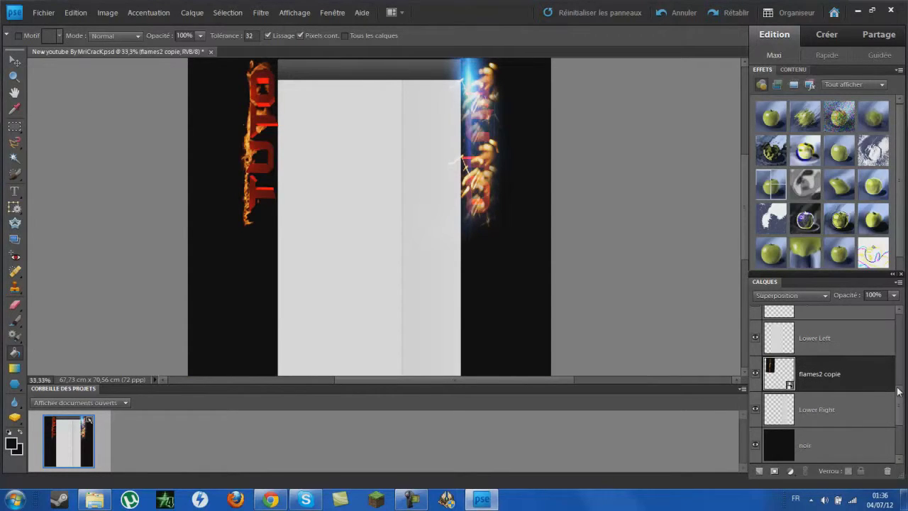
{"action": "scroll", "coordinate": [899, 391], "scroll_direction": "down", "scroll_amount": 2}
{"action": "left_click_drag", "start_coordinate": [865, 405], "coordinate": [835, 298]}
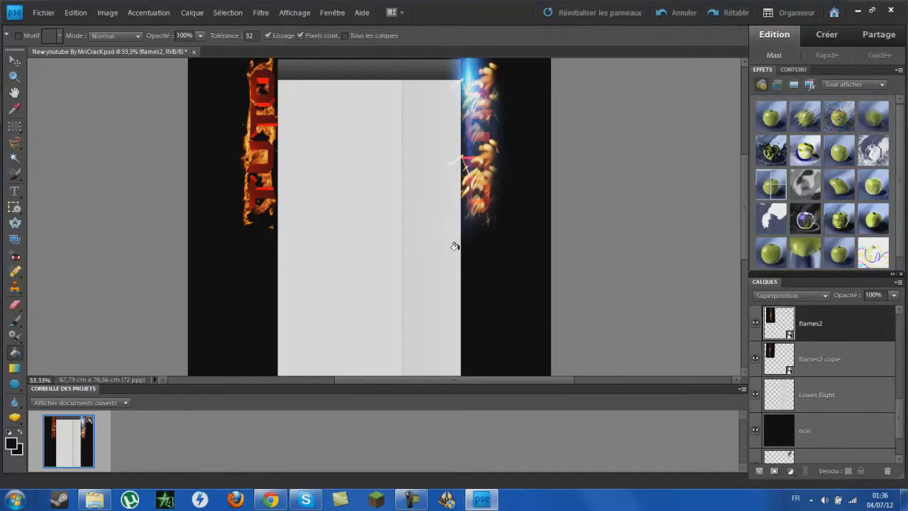
Reposition the flames2 copie flames over the left TUTO logo and rotate them about -2.8°
{"action": "left_click", "coordinate": [14, 61]}
{"action": "left_click", "coordinate": [256, 159]}
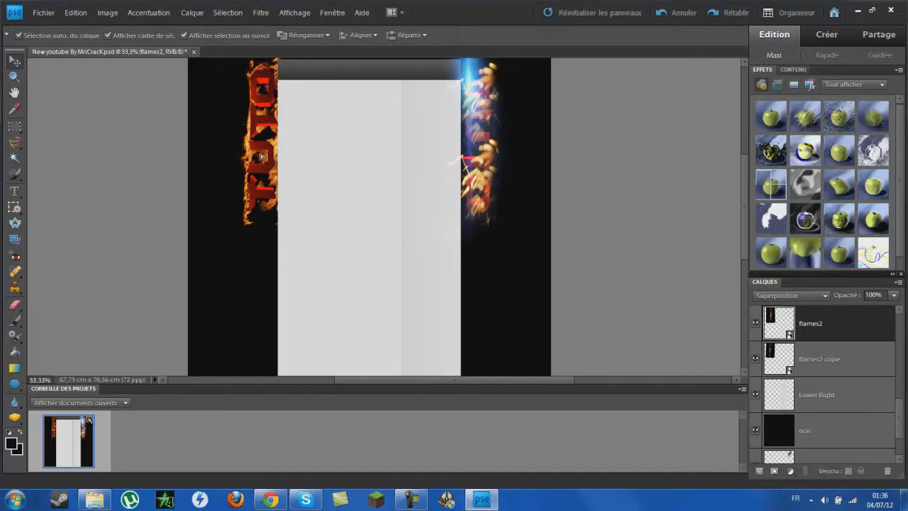
{"action": "left_click", "coordinate": [207, 162]}
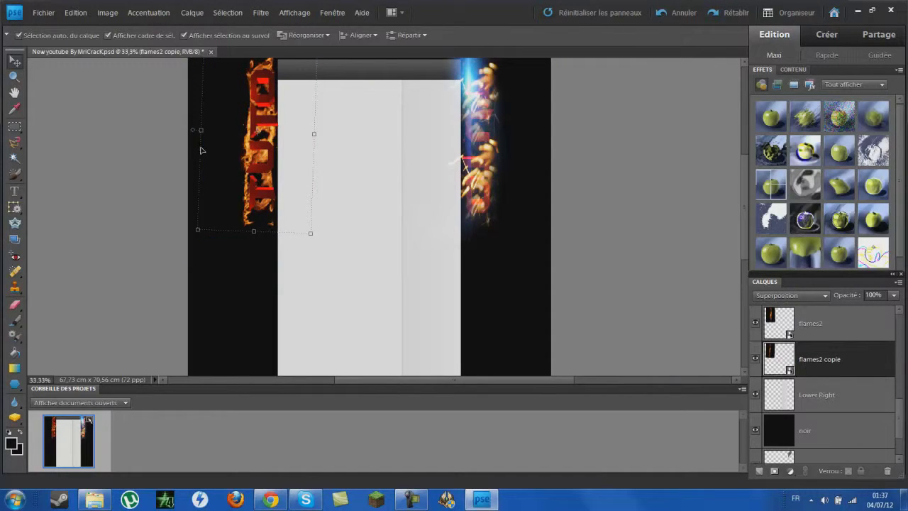
{"action": "left_click_drag", "start_coordinate": [204, 150], "coordinate": [196, 148]}
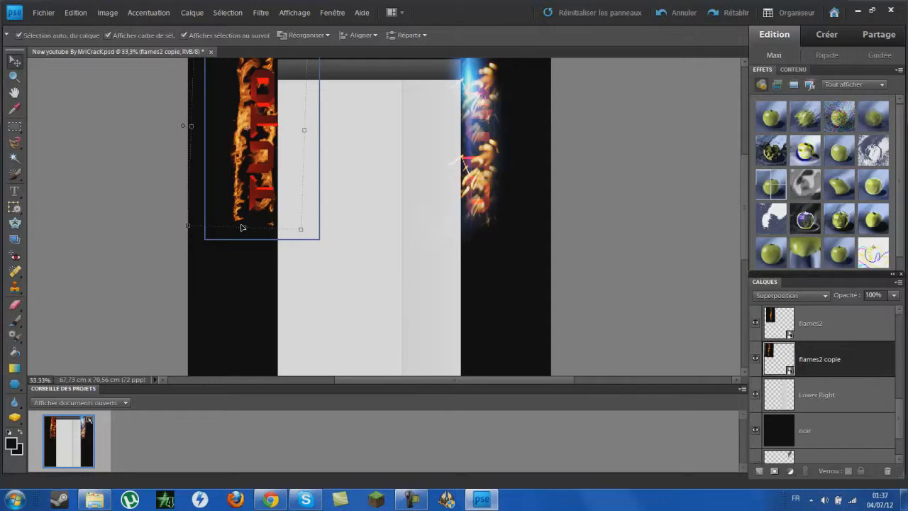
{"action": "left_click_drag", "start_coordinate": [301, 229], "coordinate": [307, 229]}
{"action": "left_click_drag", "start_coordinate": [284, 177], "coordinate": [296, 178]}
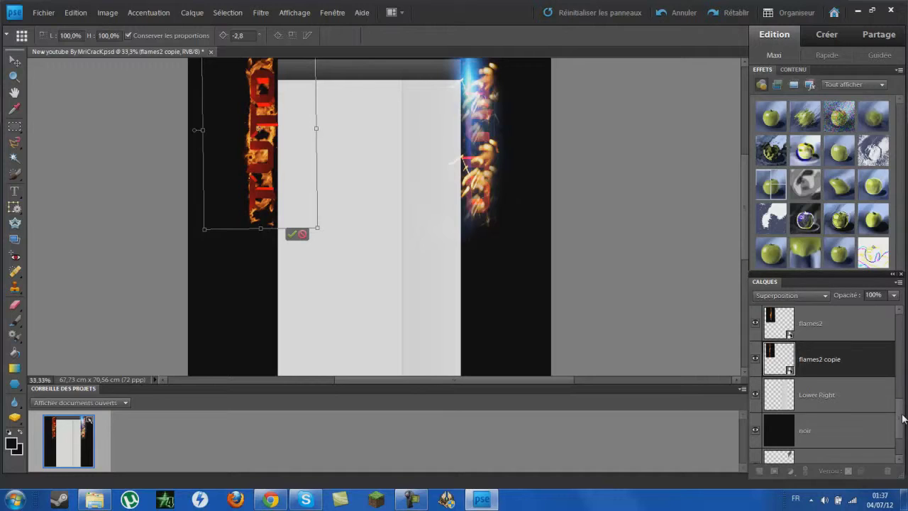
Move the flames2 copie layer directly above tuto background copie and shift its flames slightly up and outward over the left logo
{"action": "scroll", "coordinate": [903, 418], "scroll_direction": "up", "scroll_amount": 3}
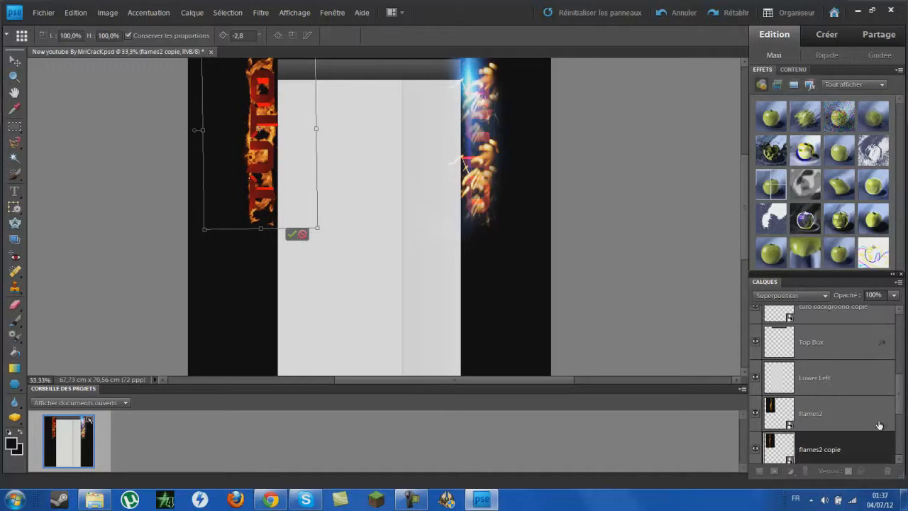
{"action": "left_click_drag", "start_coordinate": [788, 445], "coordinate": [843, 401]}
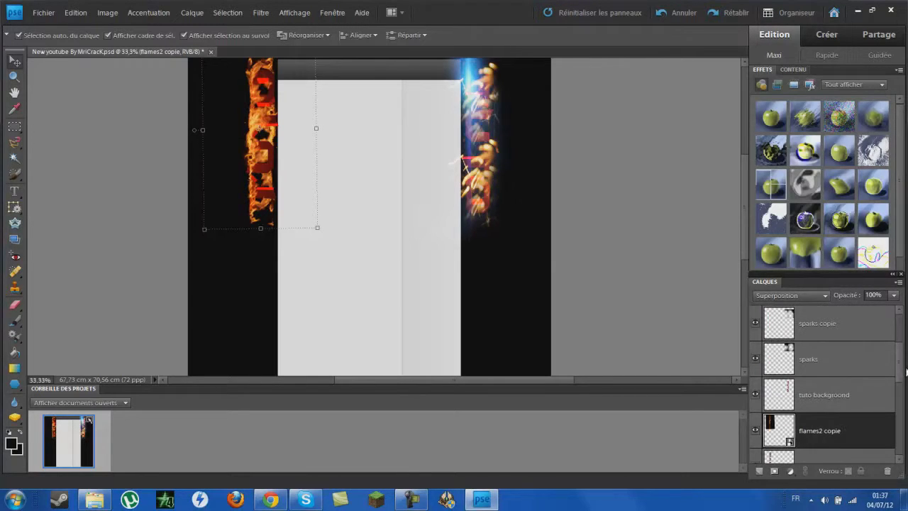
{"action": "scroll", "coordinate": [899, 370], "scroll_direction": "down", "scroll_amount": 3}
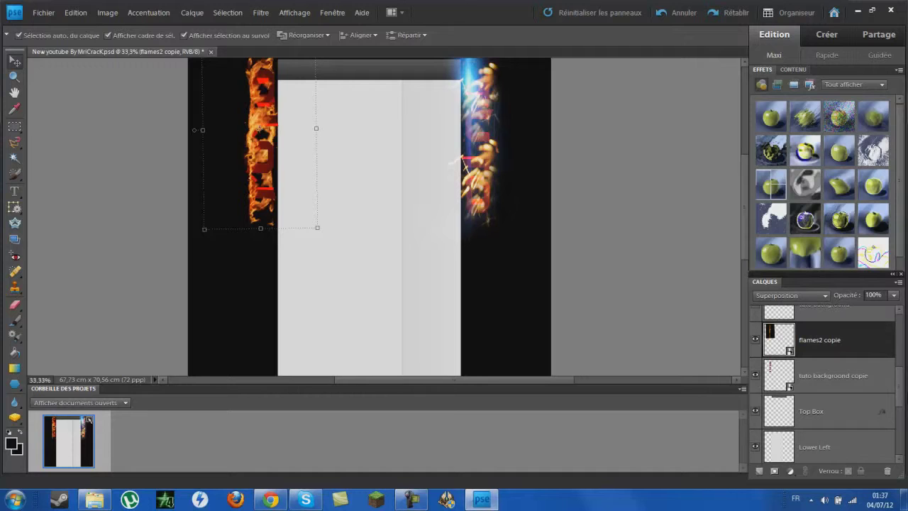
{"action": "scroll", "coordinate": [823, 383], "scroll_direction": "up", "scroll_amount": 1}
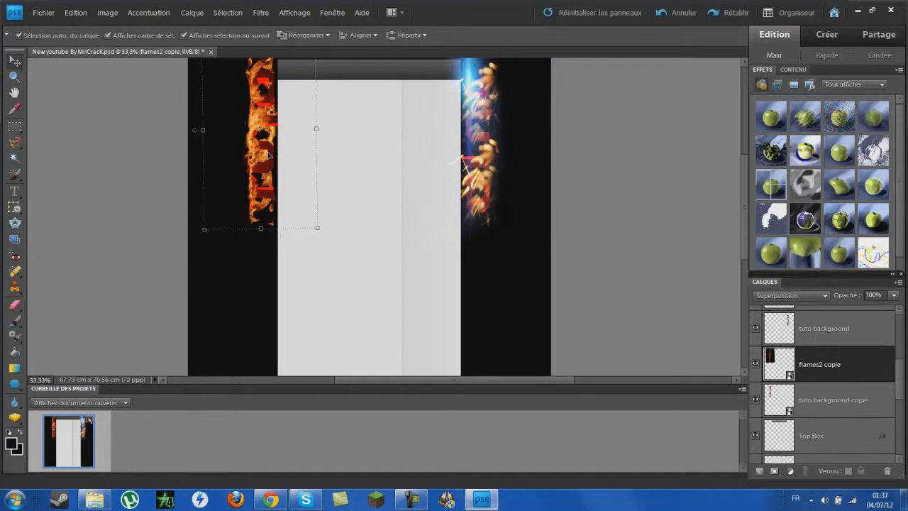
{"action": "left_click_drag", "start_coordinate": [254, 136], "coordinate": [249, 122]}
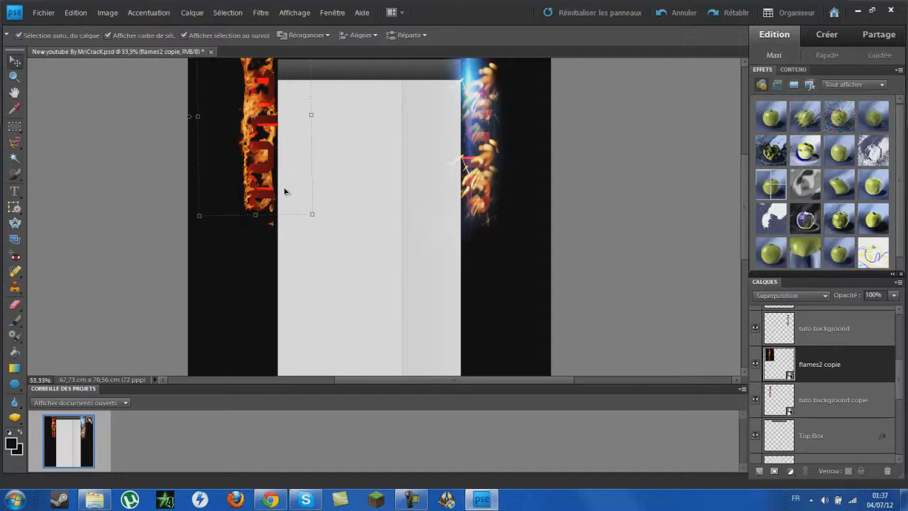
Move the tuto background layer directly below Comp 1_00000, above all the sparks layers
{"action": "left_click", "coordinate": [13, 77]}
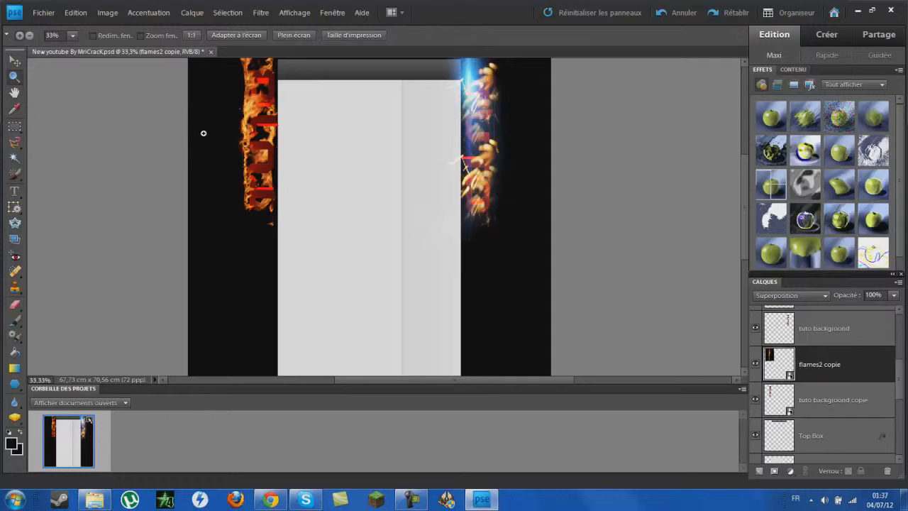
{"action": "left_click", "coordinate": [256, 128]}
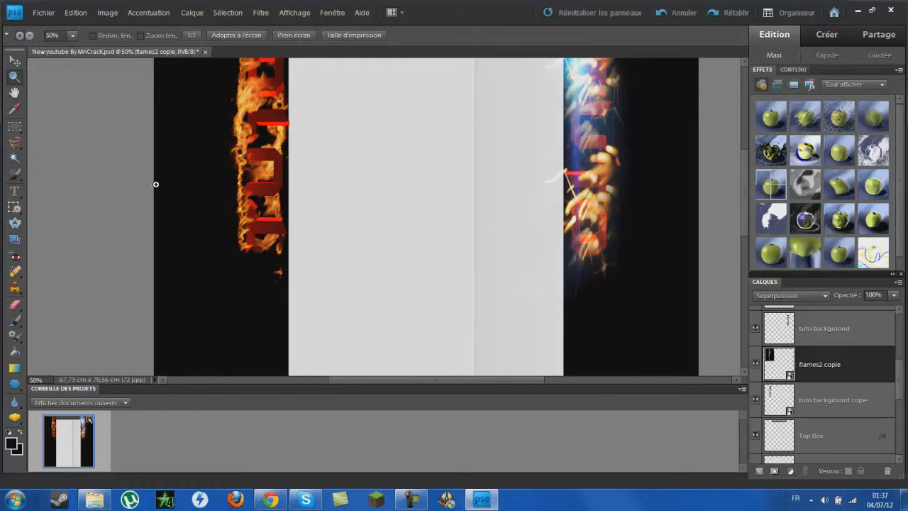
{"action": "left_click", "coordinate": [14, 92]}
{"action": "left_click_drag", "start_coordinate": [276, 136], "coordinate": [277, 197]}
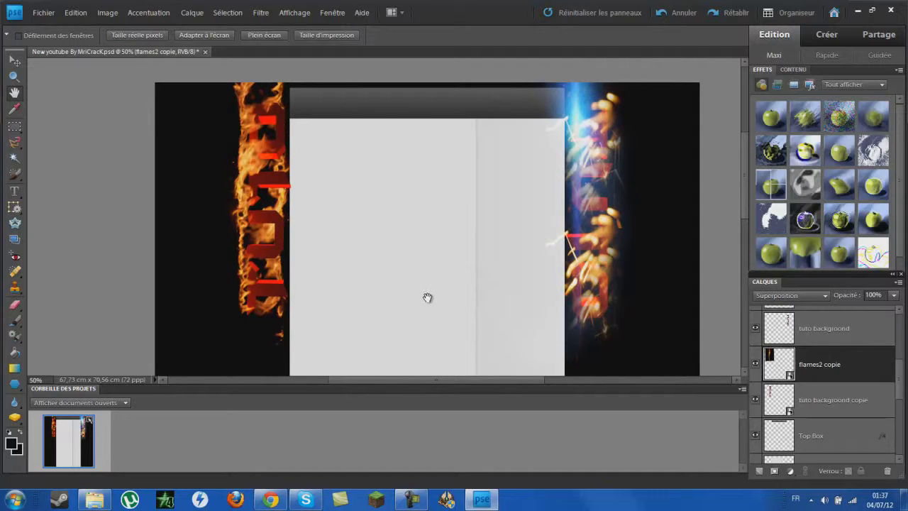
{"action": "left_click_drag", "start_coordinate": [469, 304], "coordinate": [493, 279]}
{"action": "scroll", "coordinate": [899, 389], "scroll_direction": "up", "scroll_amount": 3}
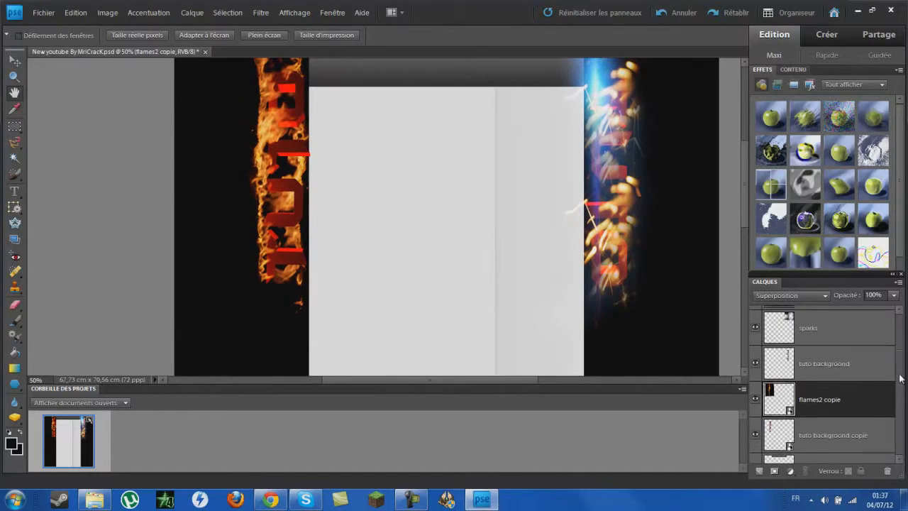
{"action": "left_click_drag", "start_coordinate": [863, 384], "coordinate": [837, 326]}
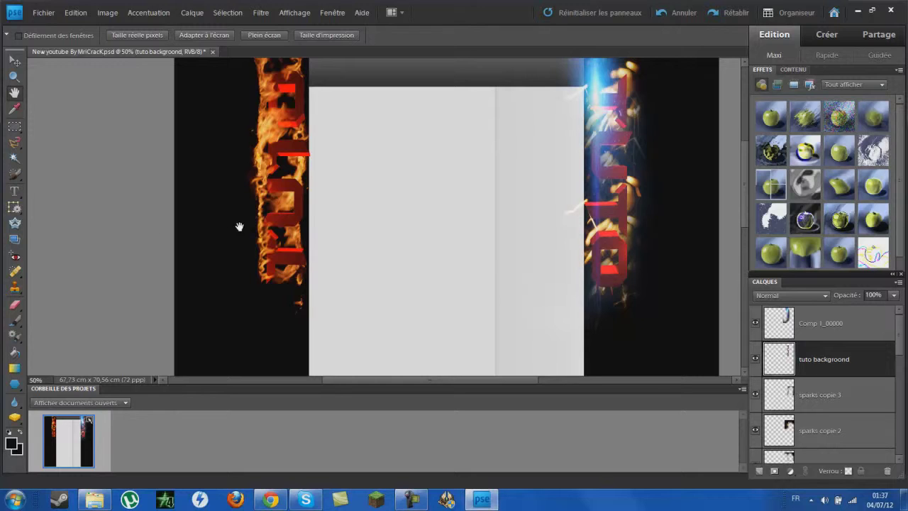
Hide the black noir layer while keeping the blue background layer visible
{"action": "left_click_drag", "start_coordinate": [900, 347], "coordinate": [905, 461]}
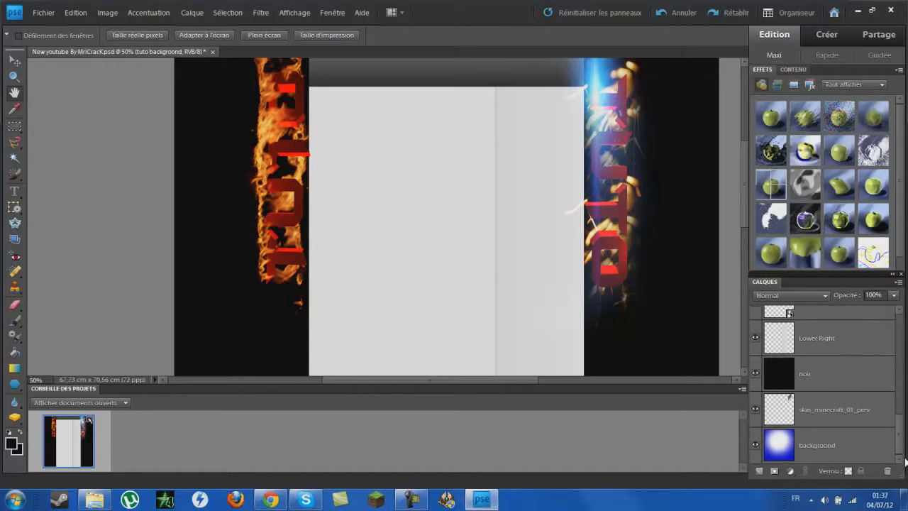
{"action": "left_click", "coordinate": [756, 447]}
{"action": "left_click", "coordinate": [755, 373]}
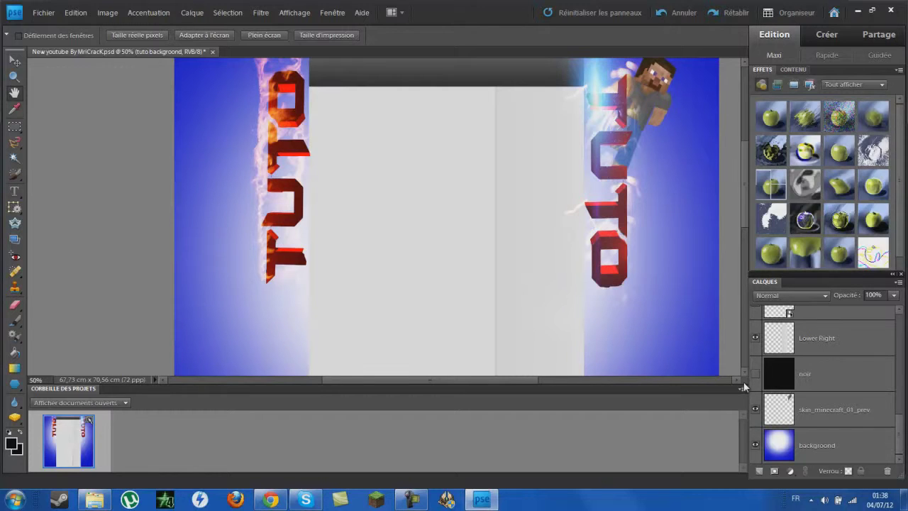
{"action": "left_click", "coordinate": [422, 502]}
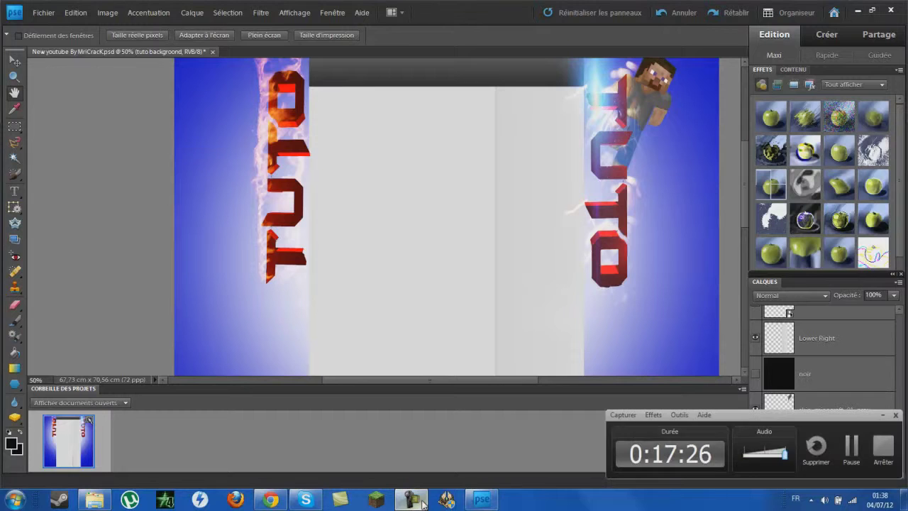